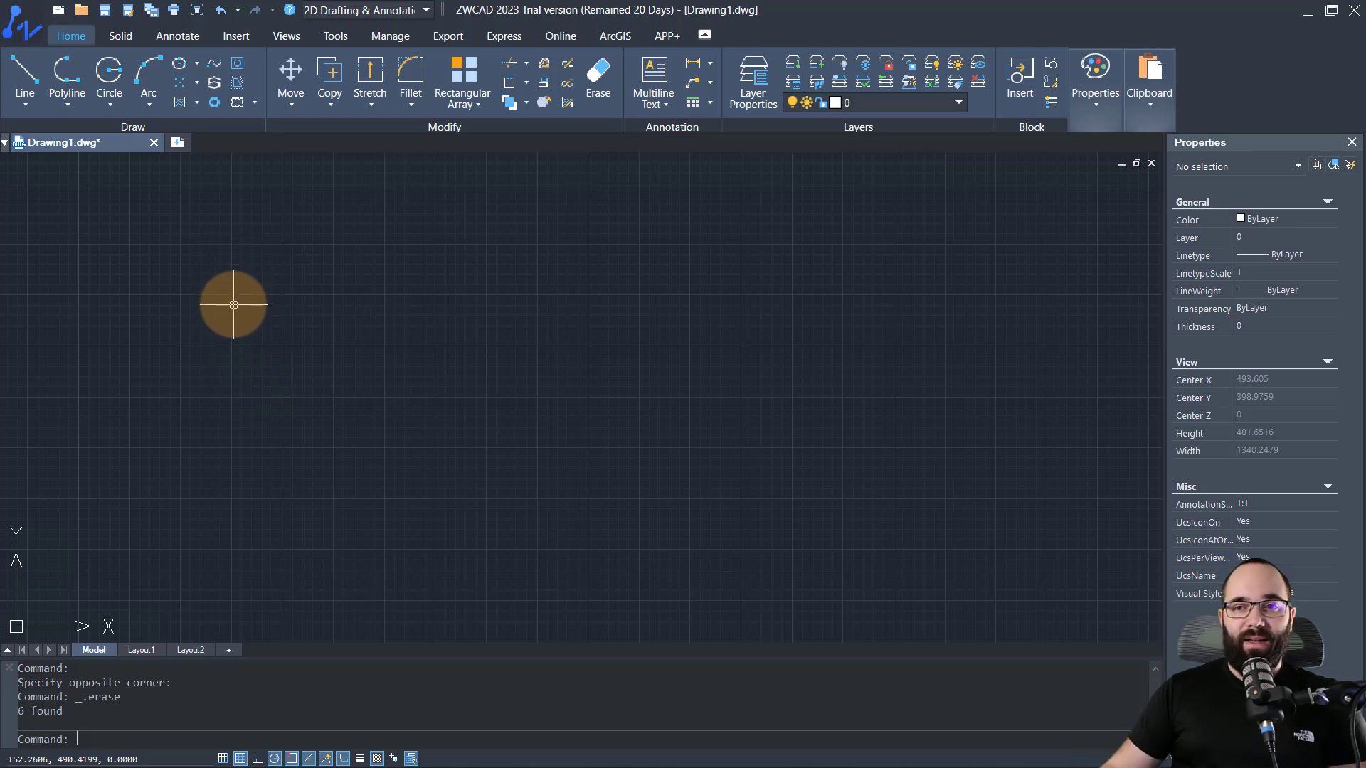
Draw an open zigzag of four connected line segments in the empty drawing, starting the Line command with its Smart Mouse gesture
mouse_move(233, 304)
right_mouse_down()
mouse_move(221, 395)
mouse_move(312, 400)
right_mouse_up()
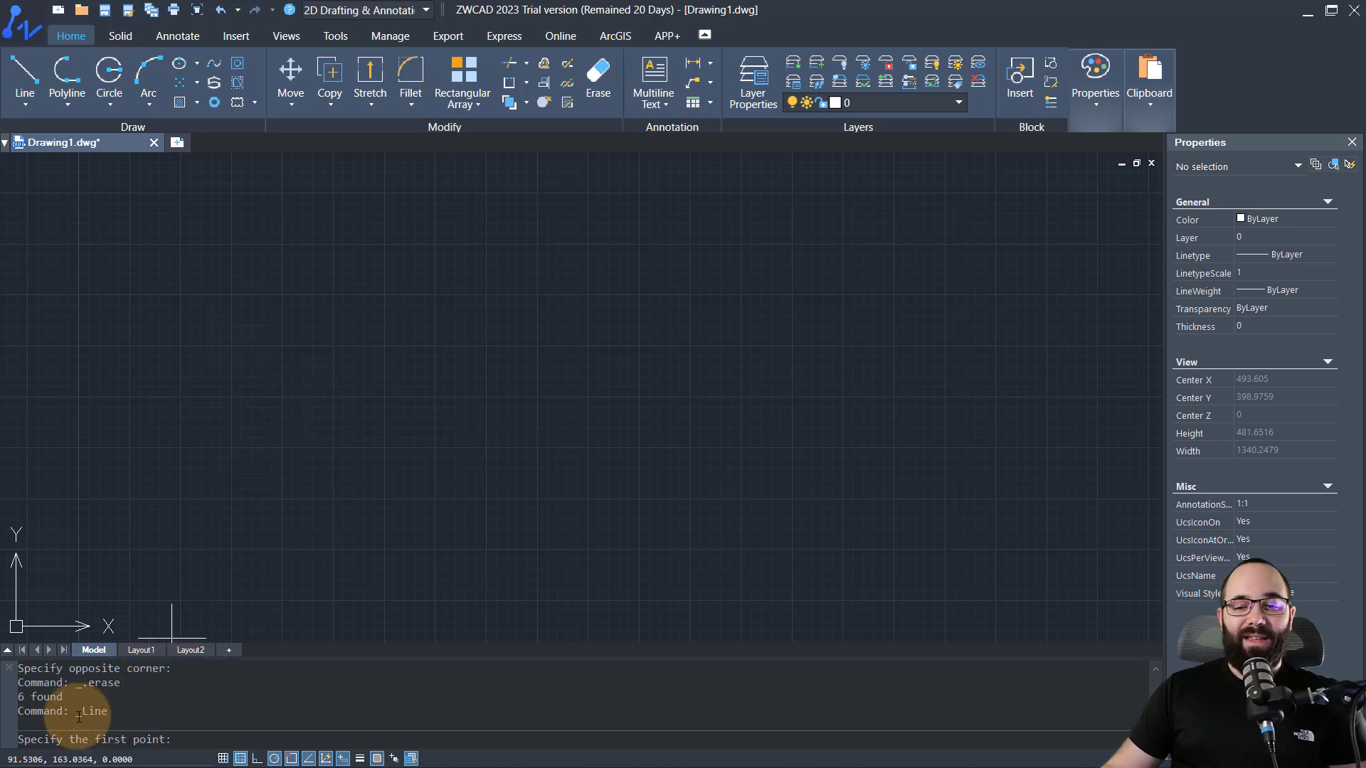
left_click(195, 441)
left_click(271, 399)
left_click(344, 445)
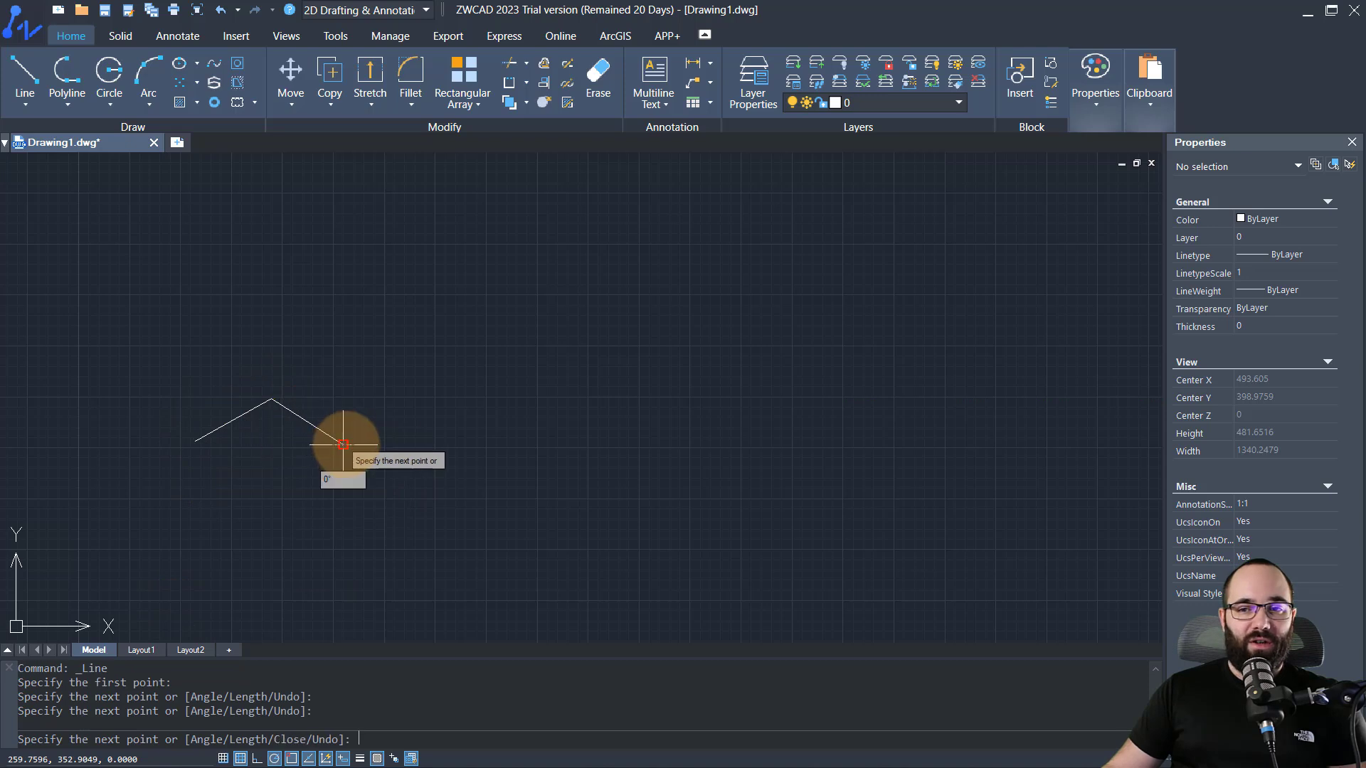
left_click(434, 397)
left_click(514, 429)
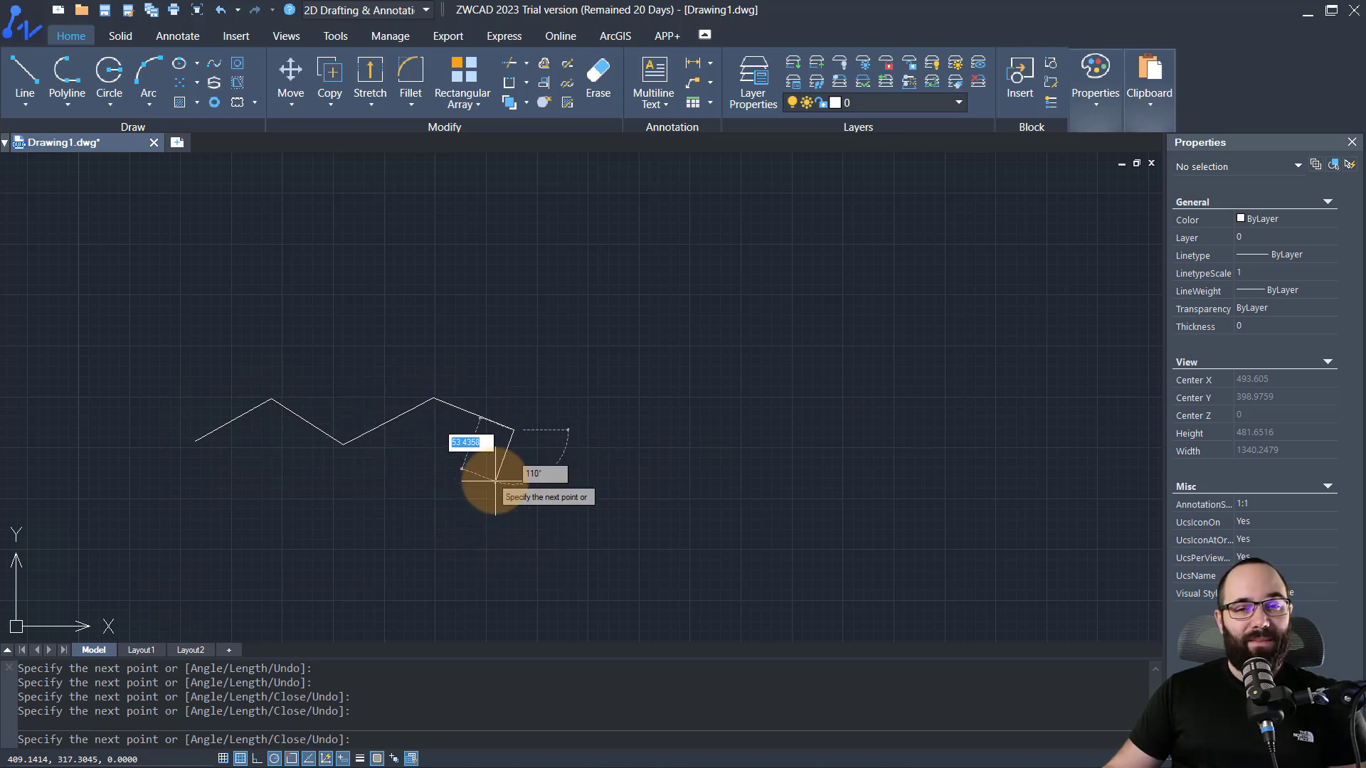
key("Escape")
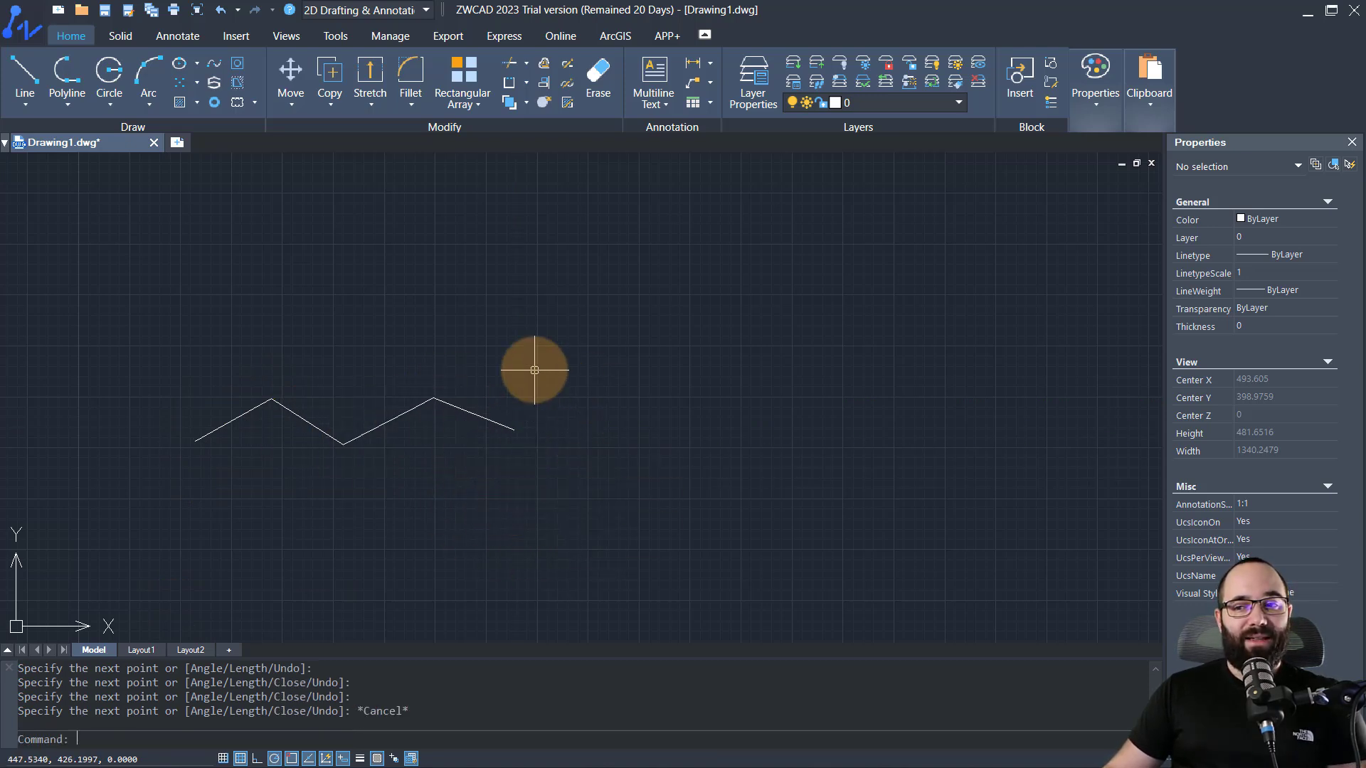
Draw a circle above the zigzag's second peak with the Circle gesture, and try undoing and redoing it
mouse_move(353, 284)
right_mouse_down()
mouse_move(318, 268)
mouse_move(284, 321)
mouse_move(360, 369)
right_mouse_up()
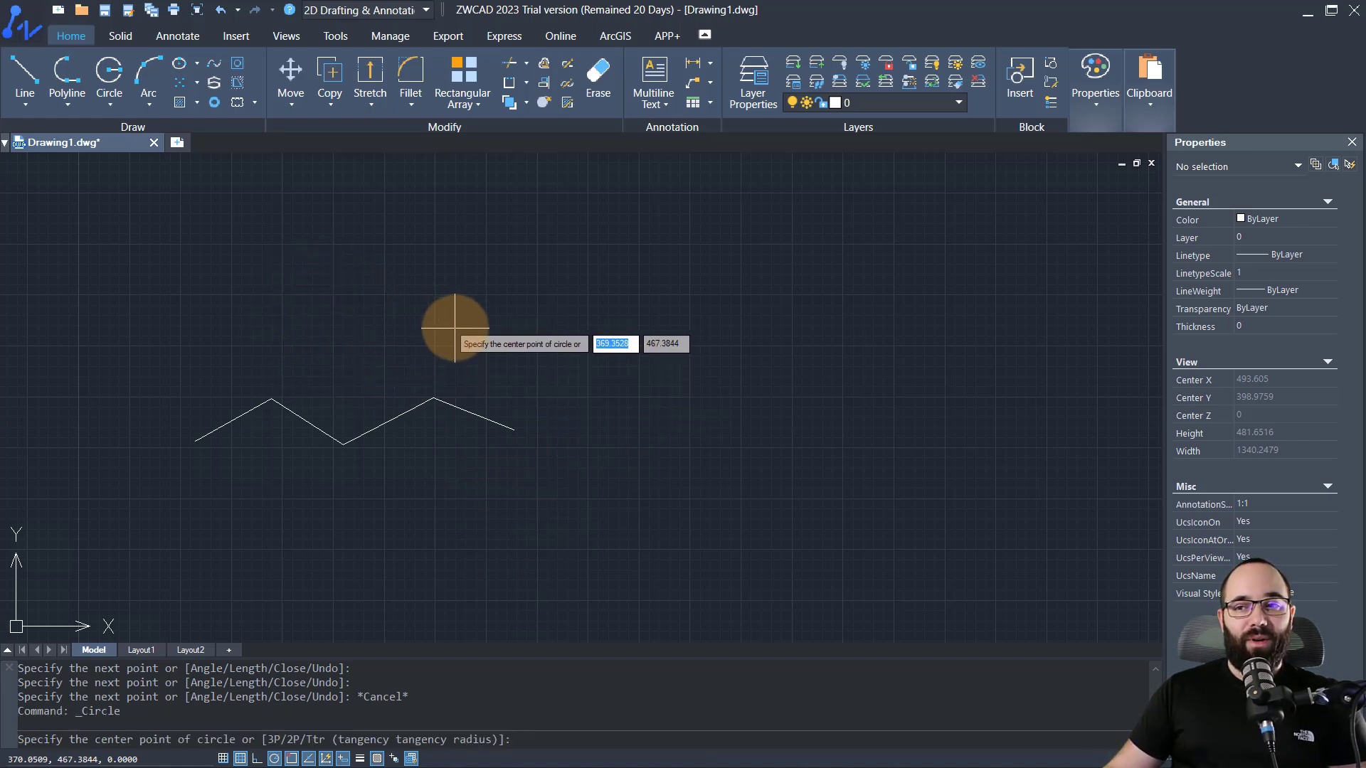
left_click(458, 323)
left_click(488, 353)
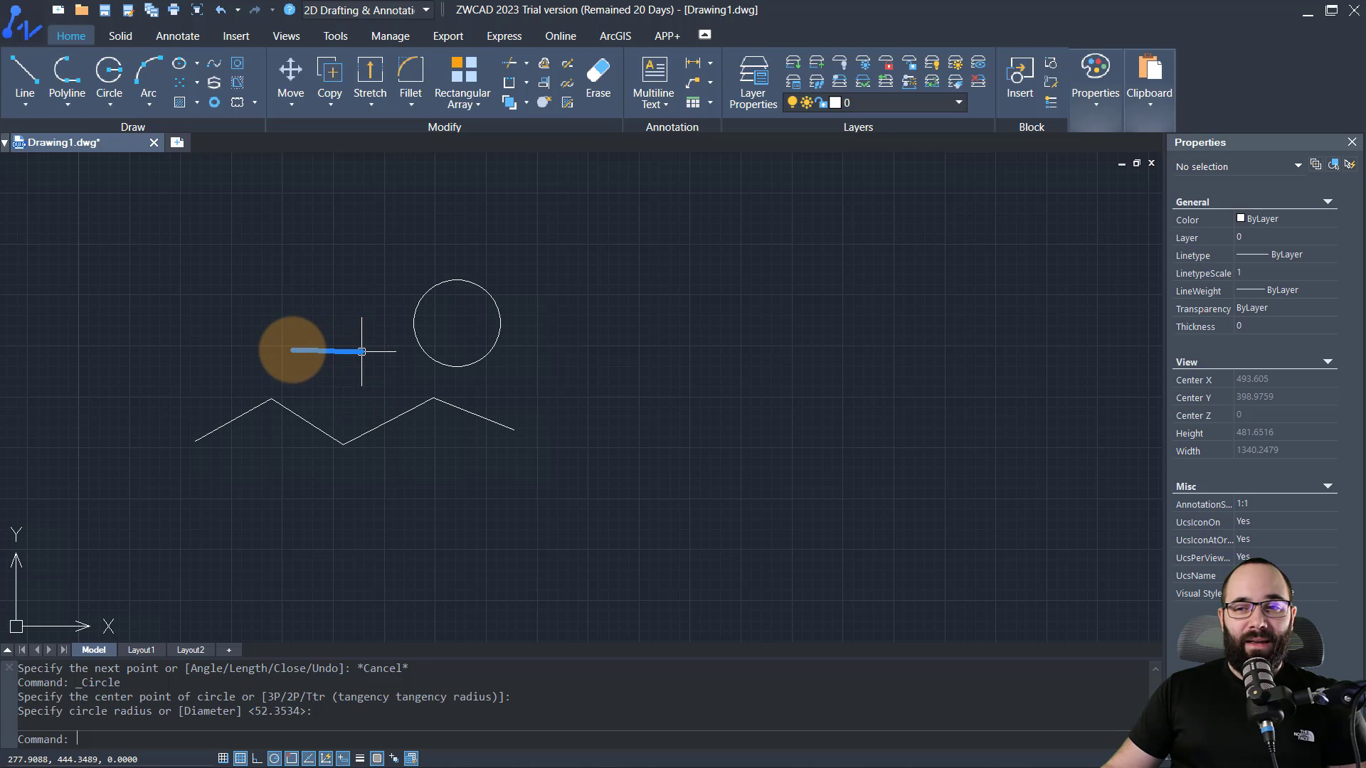
key("ctrl+z")
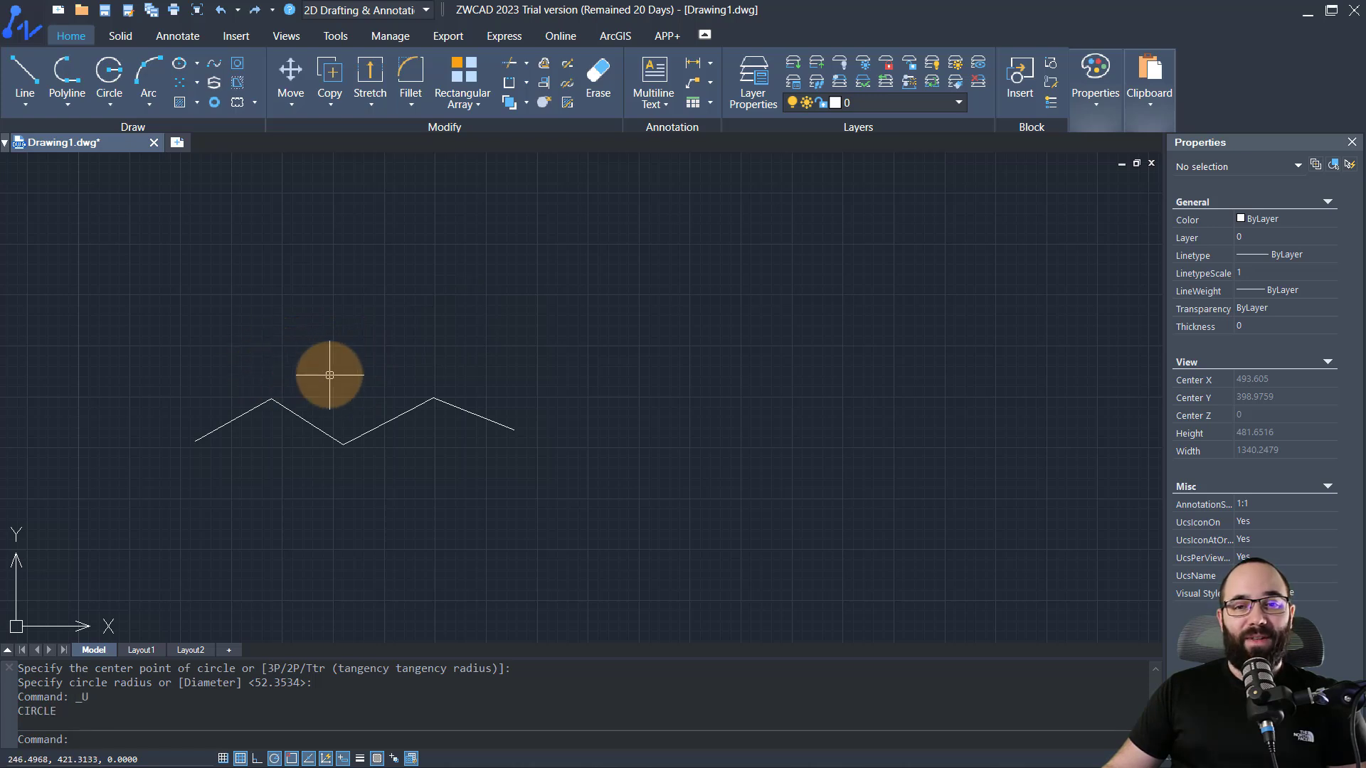
key("ctrl+y")
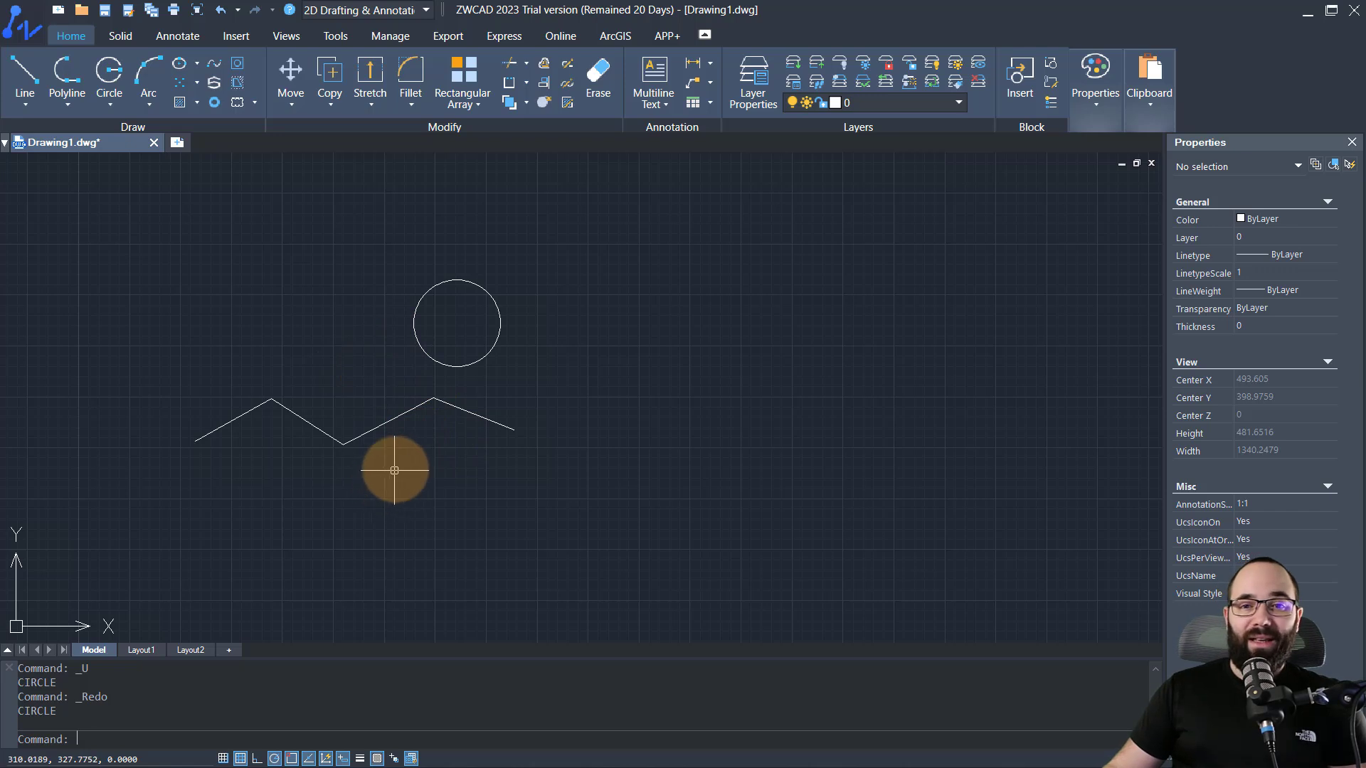
Open the Smart Mouse settings with the SMARTMOUSECONFIG command and move the dialog clear of the middle of the drawing
left_click(335, 36)
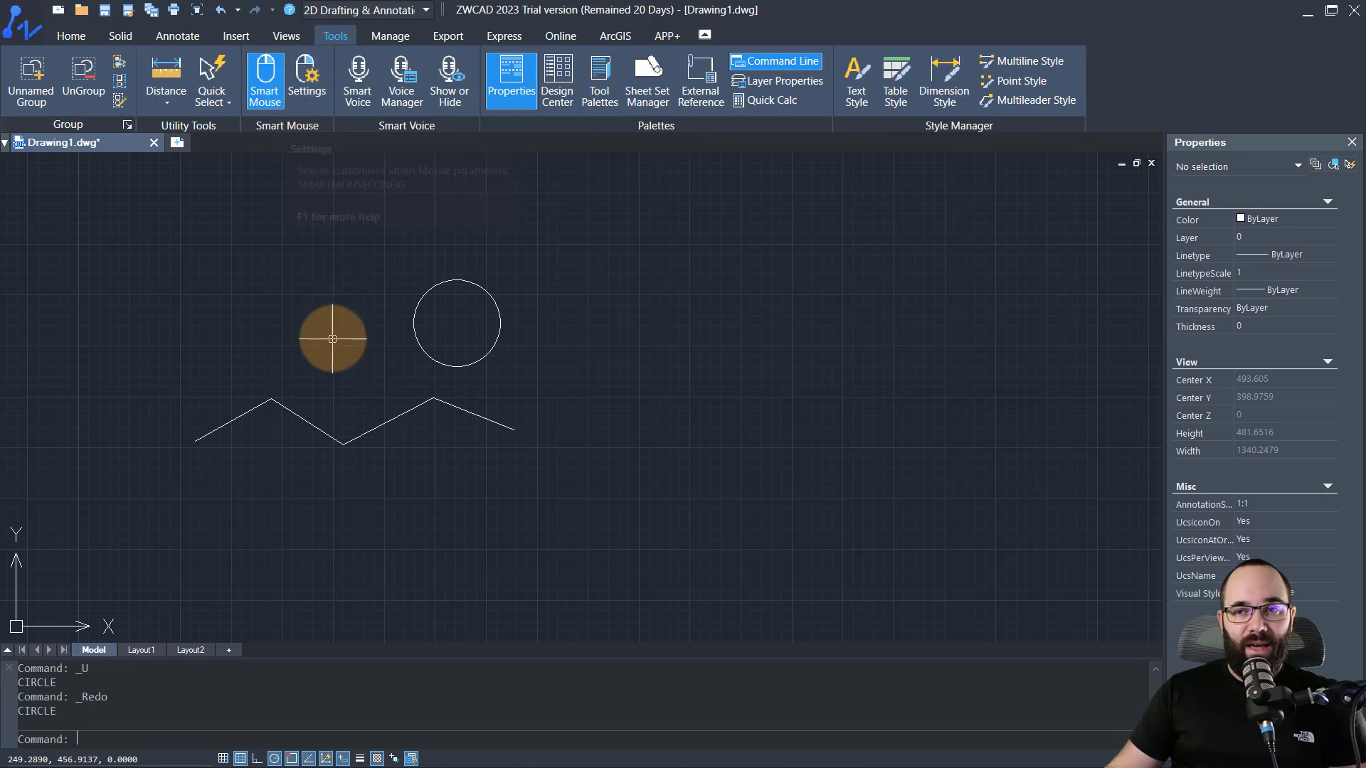
type("sna")
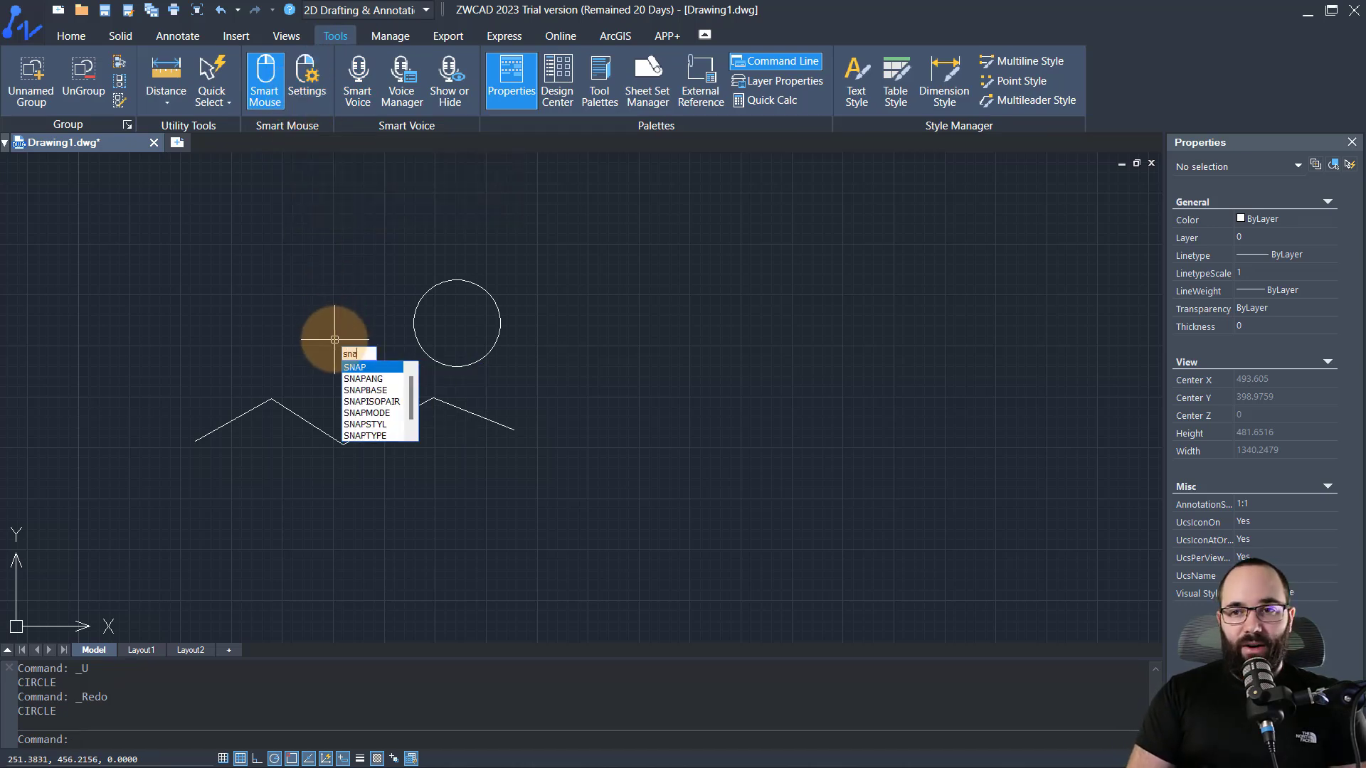
key("BackSpace")
key("BackSpace")
type("mar")
left_click(388, 379)
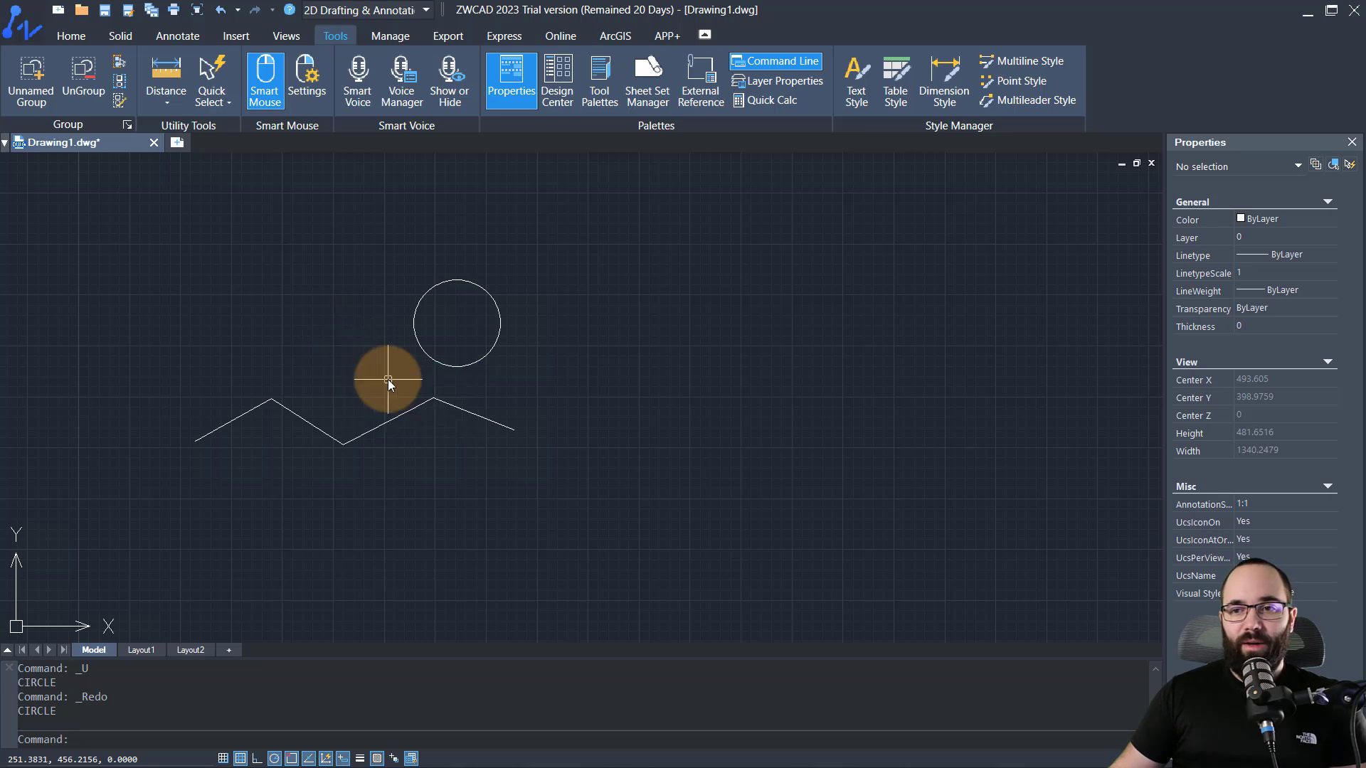
left_click_drag(577, 170, 339, 158)
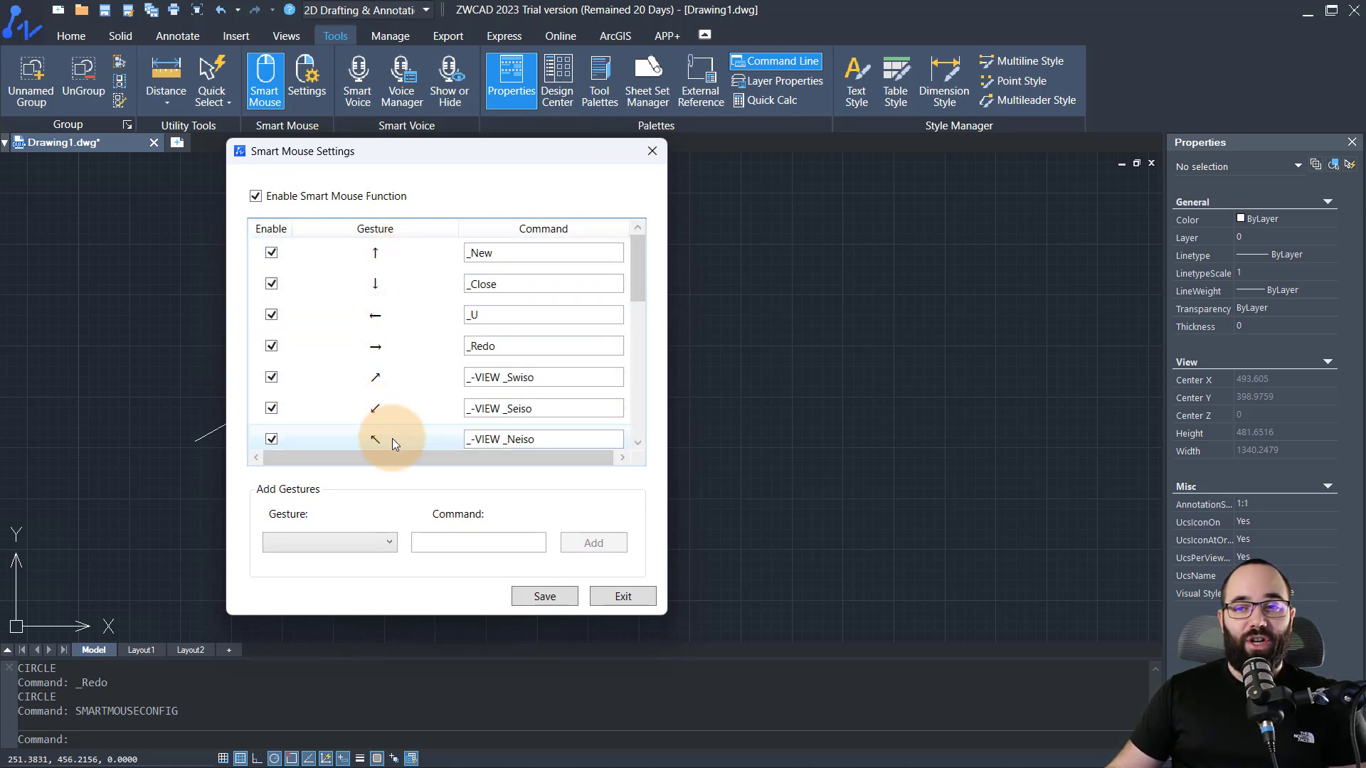
Review the Smart Mouse gestures, their assigned commands and the gestures available for adding, and exit without saving
scroll(390, 412, "down", 2)
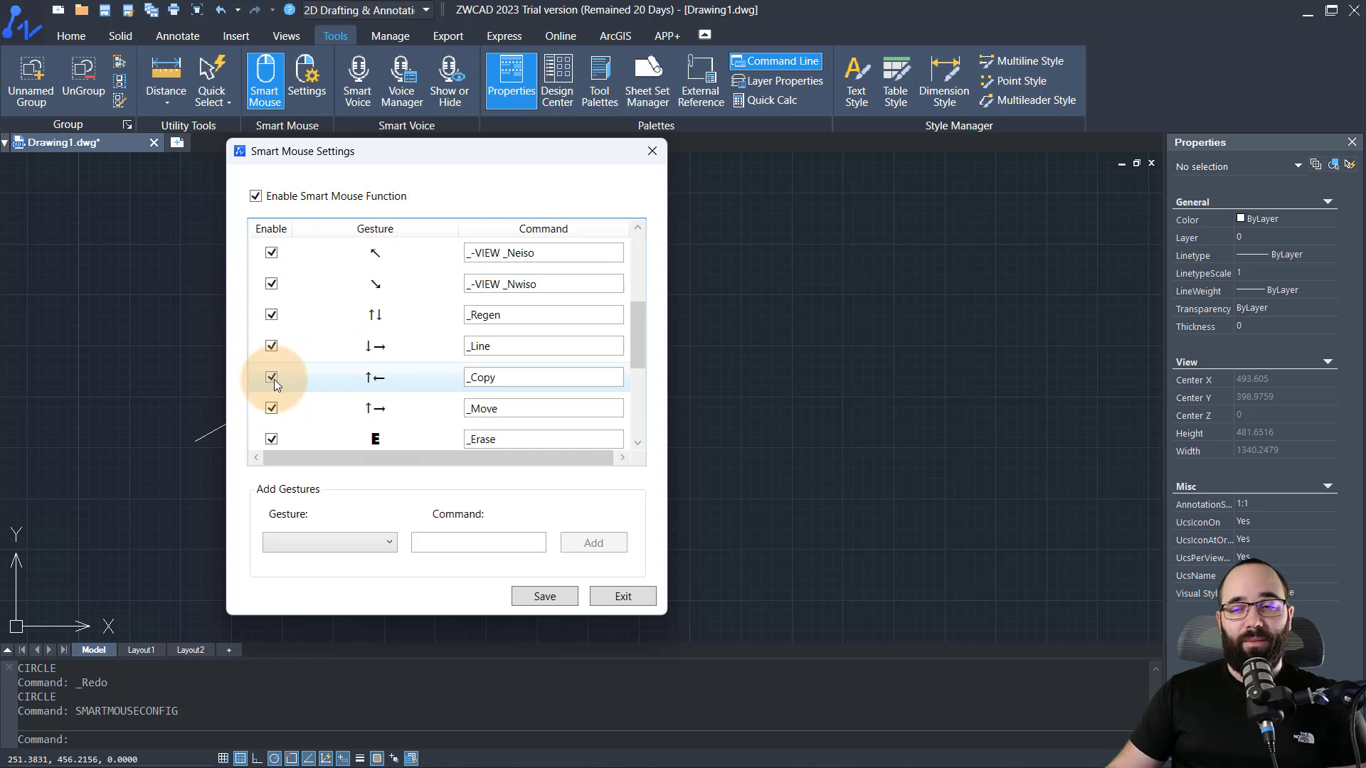
scroll(387, 363, "up", 2)
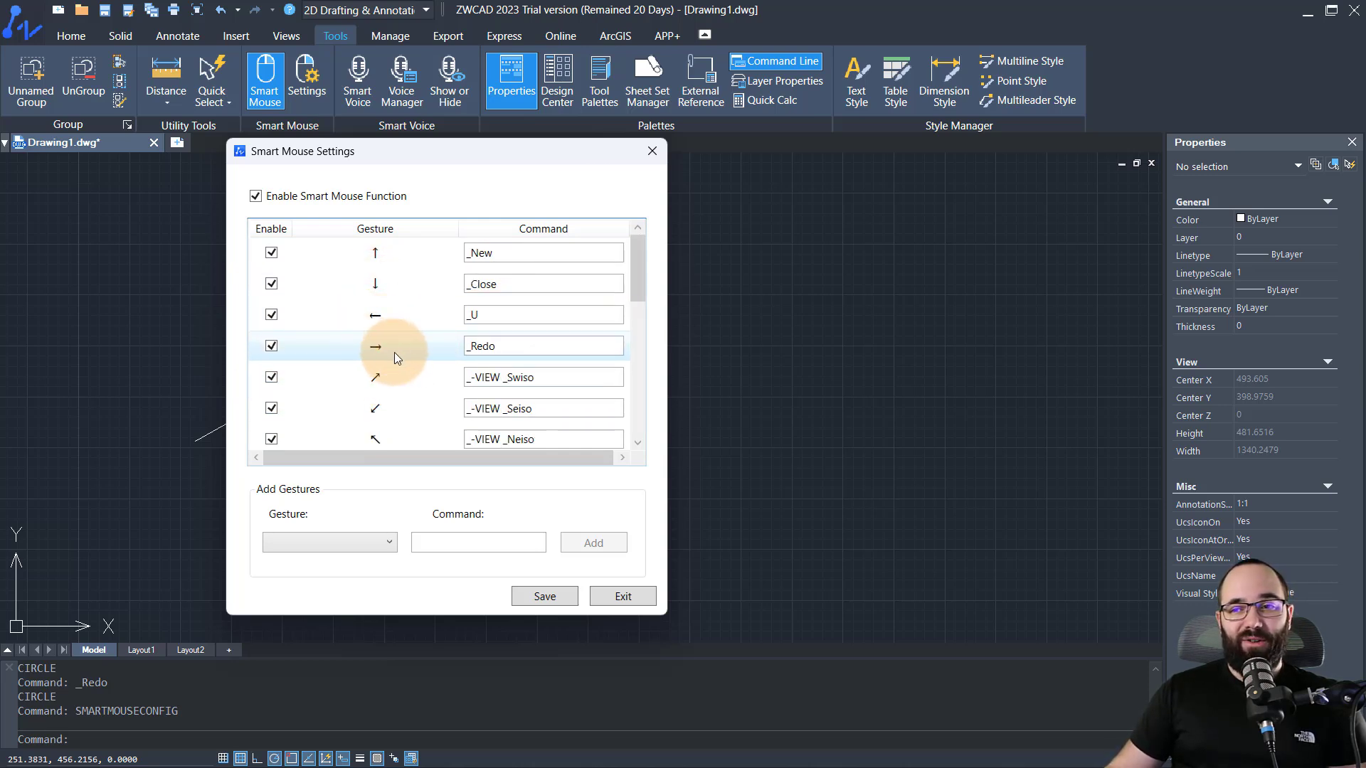
scroll(370, 341, "down", 3)
scroll(363, 331, "down", 1)
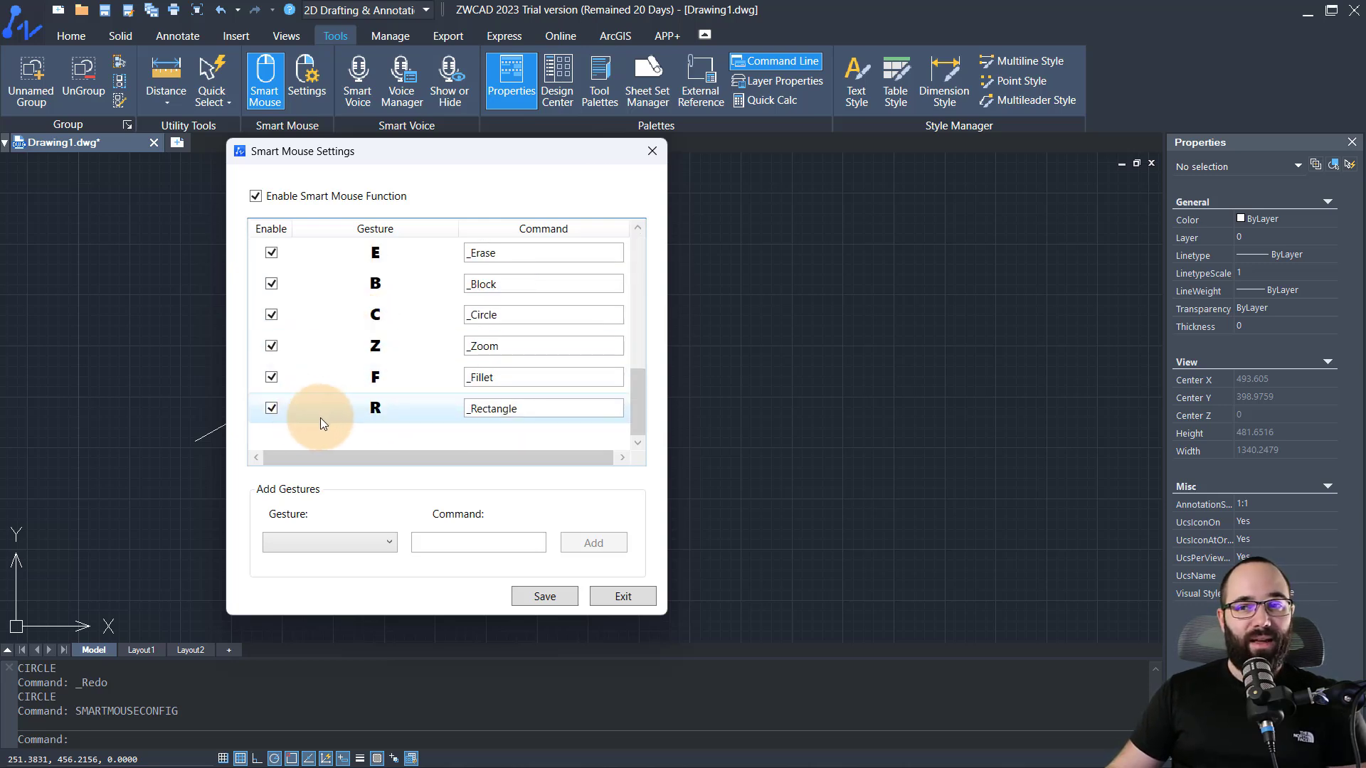
left_click(347, 542)
scroll(322, 356, "down", 5)
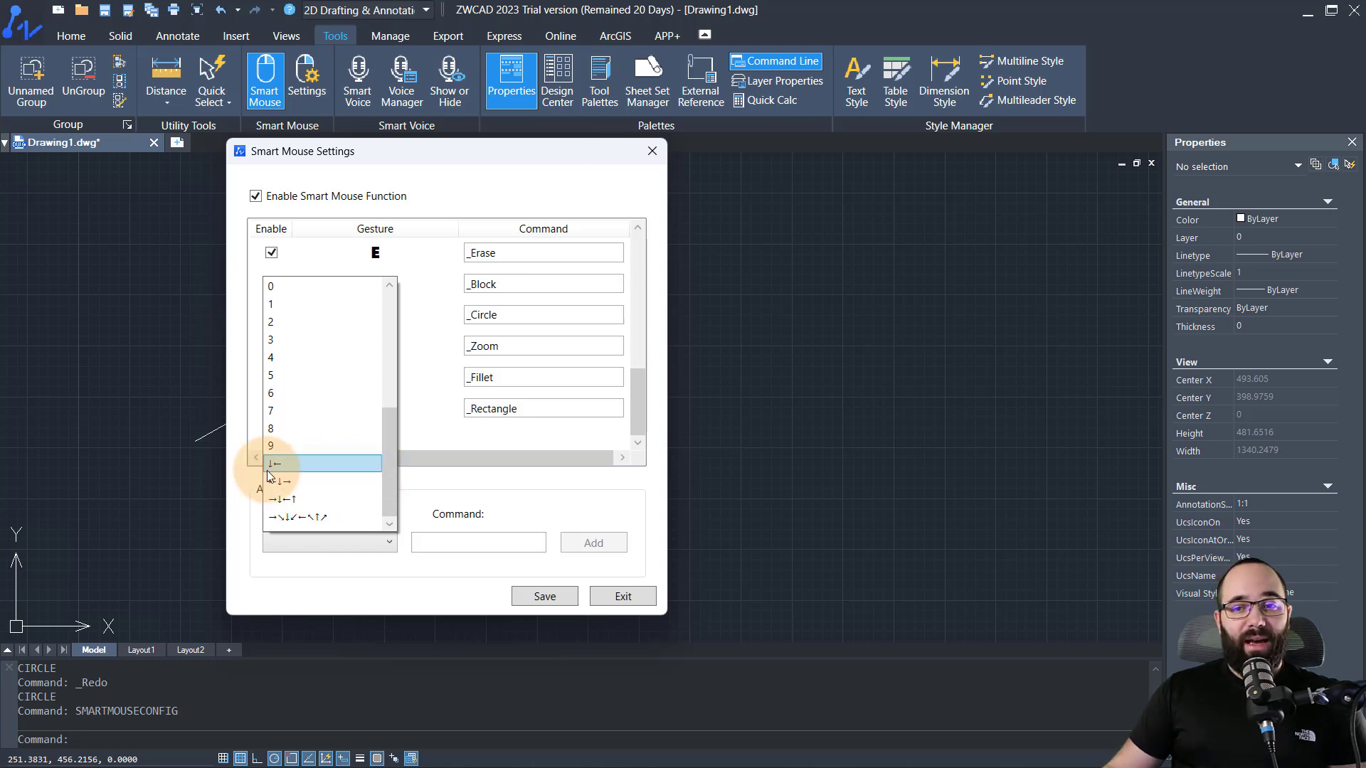
left_click(483, 408)
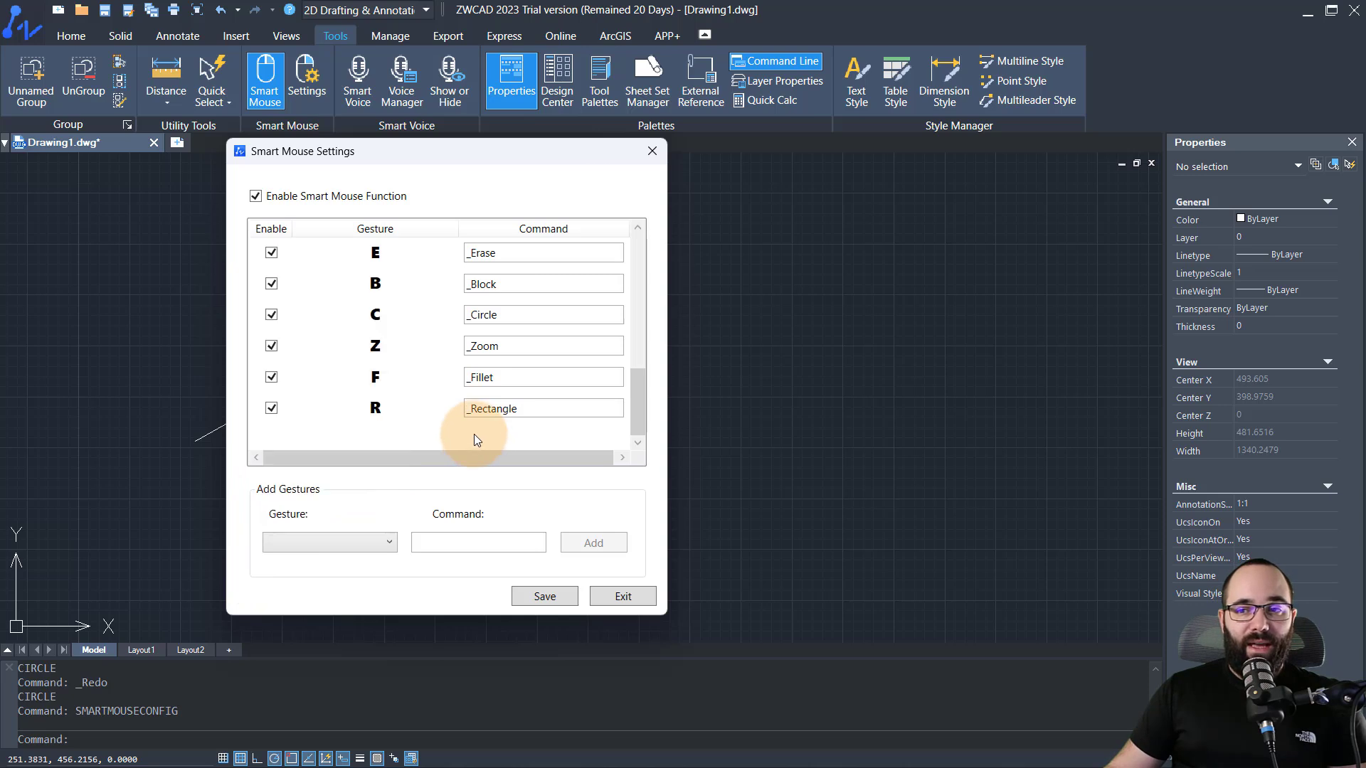
scroll(354, 364, "up", 5)
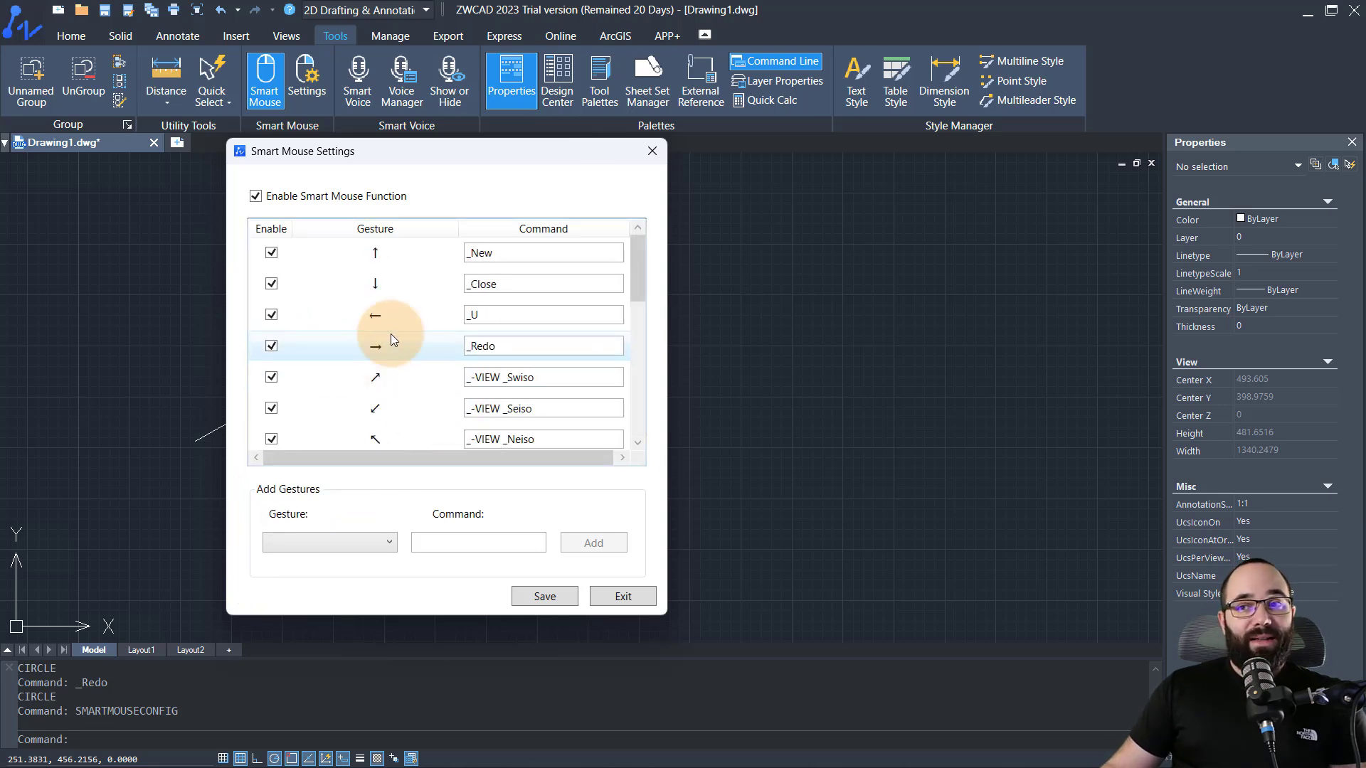
scroll(389, 342, "down", 1)
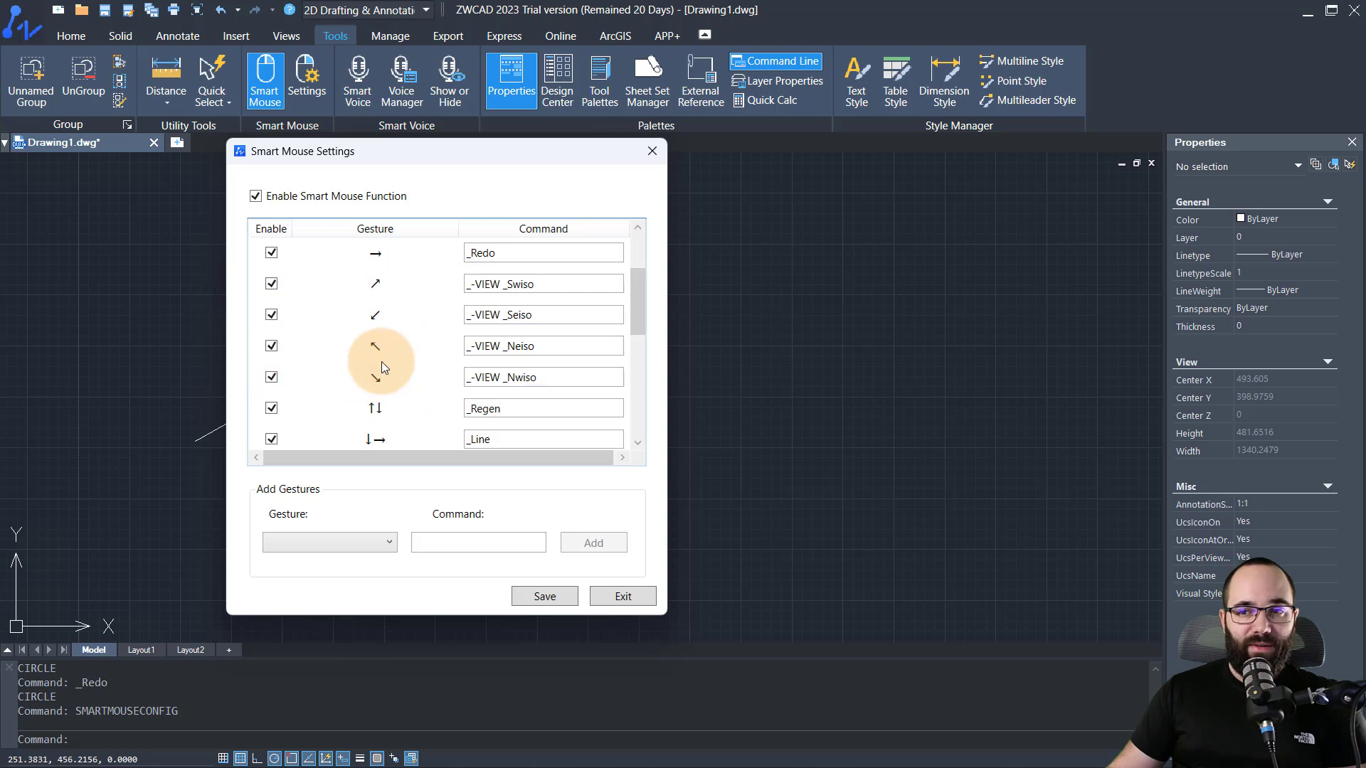
scroll(381, 361, "down", 3)
left_click(619, 597)
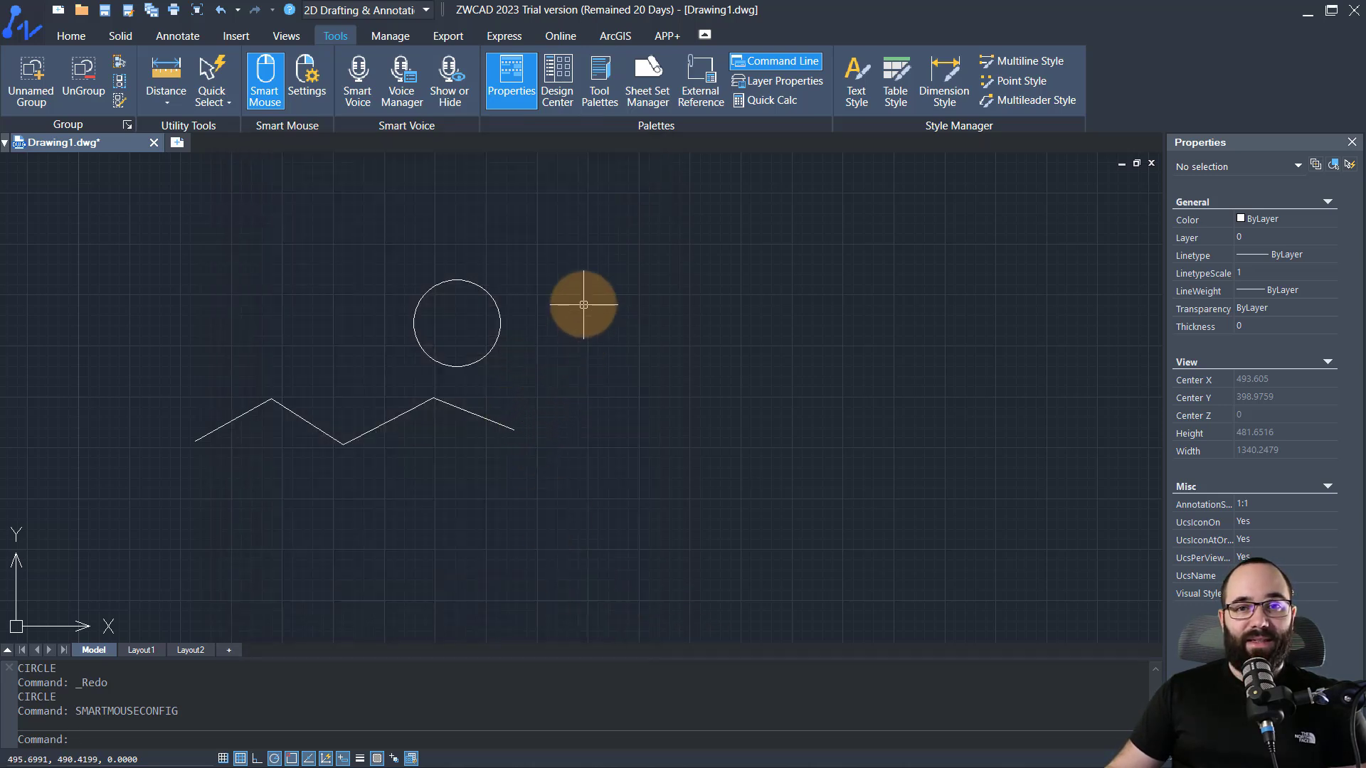
Draw a rectangle over the middle of the zigzag and the lower part of the circle, using the Smart Mouse R gesture
mouse_move(582, 292)
right_mouse_down()
mouse_move(587, 365)
mouse_move(585, 293)
right_mouse_up()
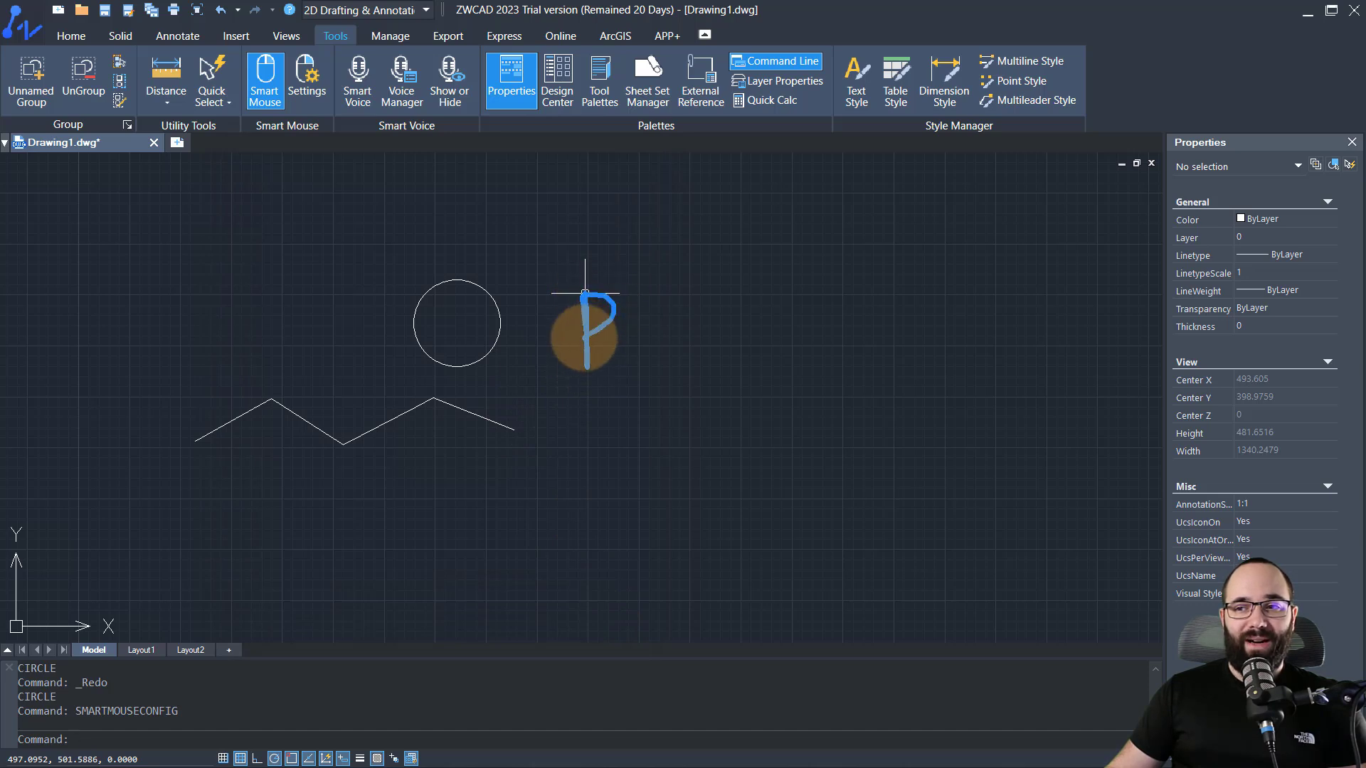
left_click(291, 345)
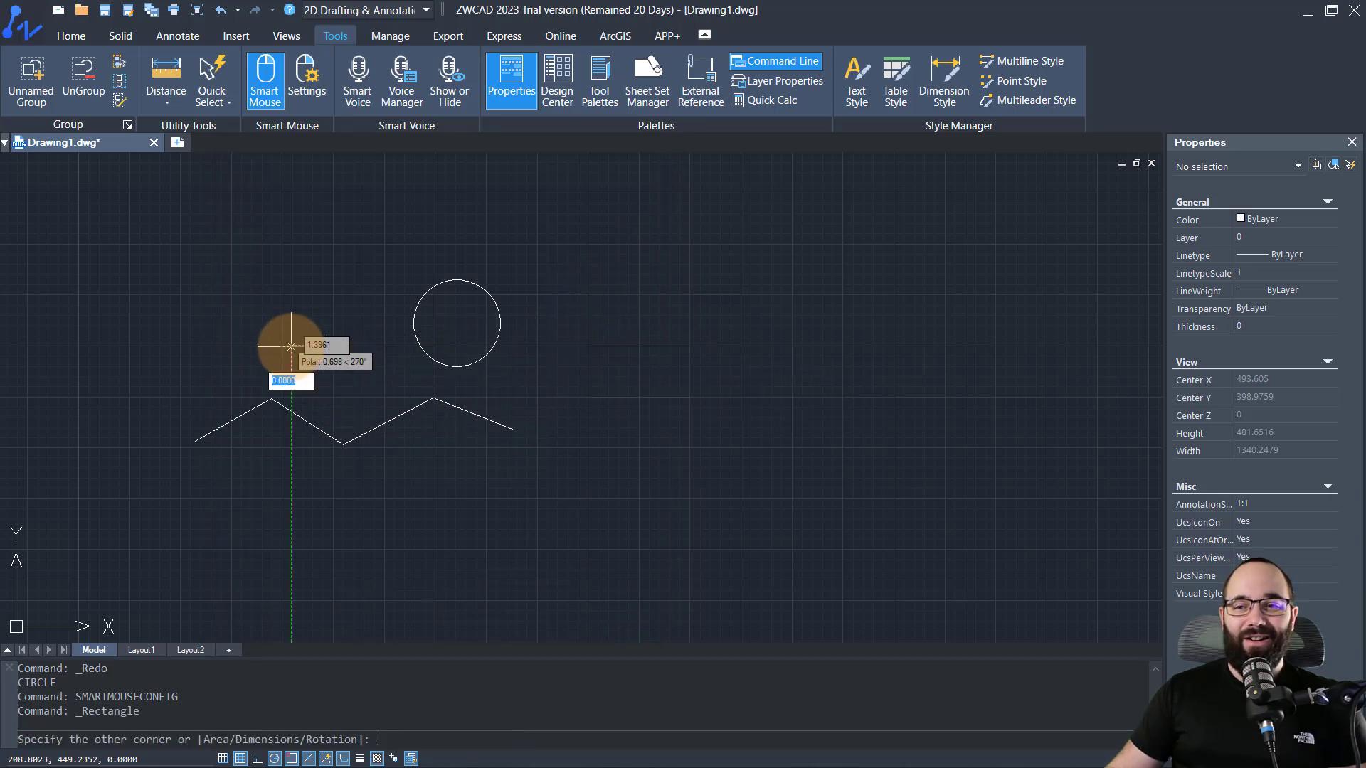
left_click(472, 450)
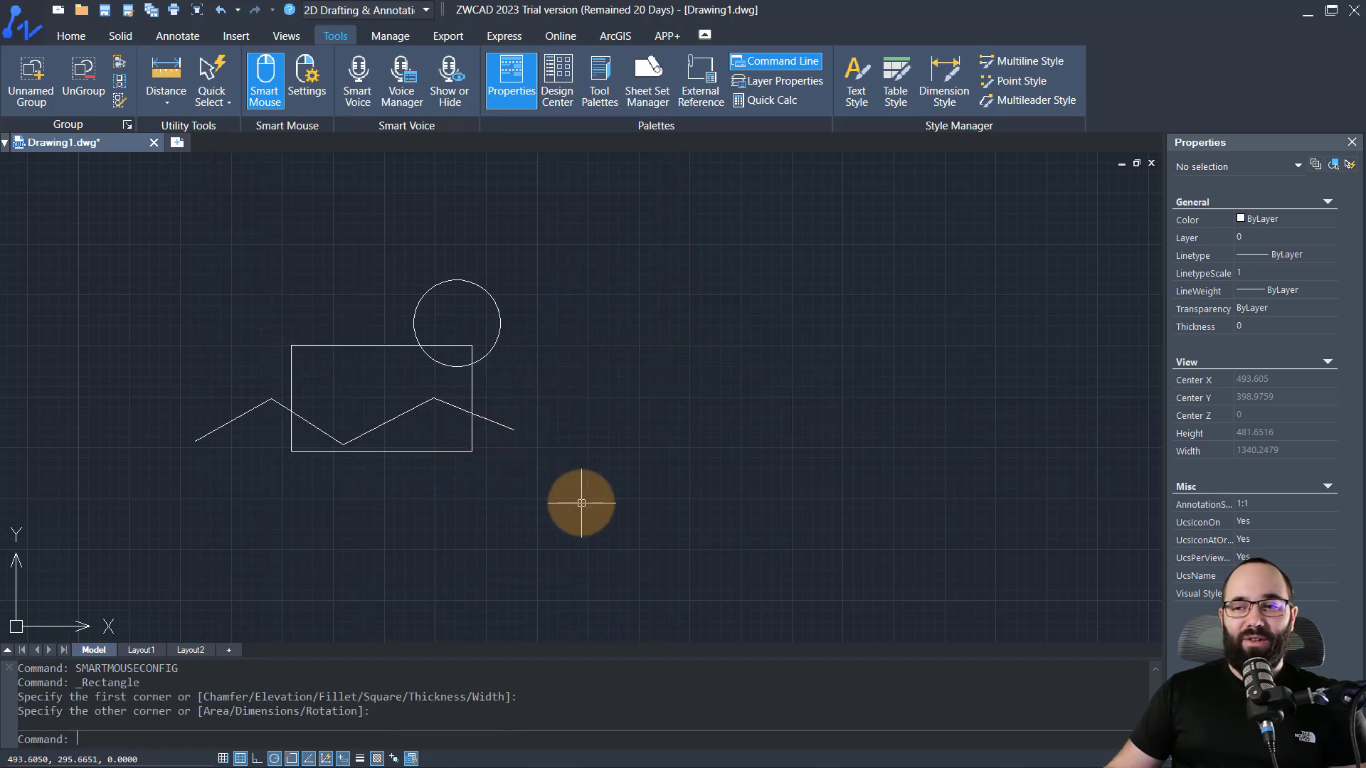
Extrude the rectangle into a solid about 88.65 units high and clear the selection
left_click(472, 451)
type("ex")
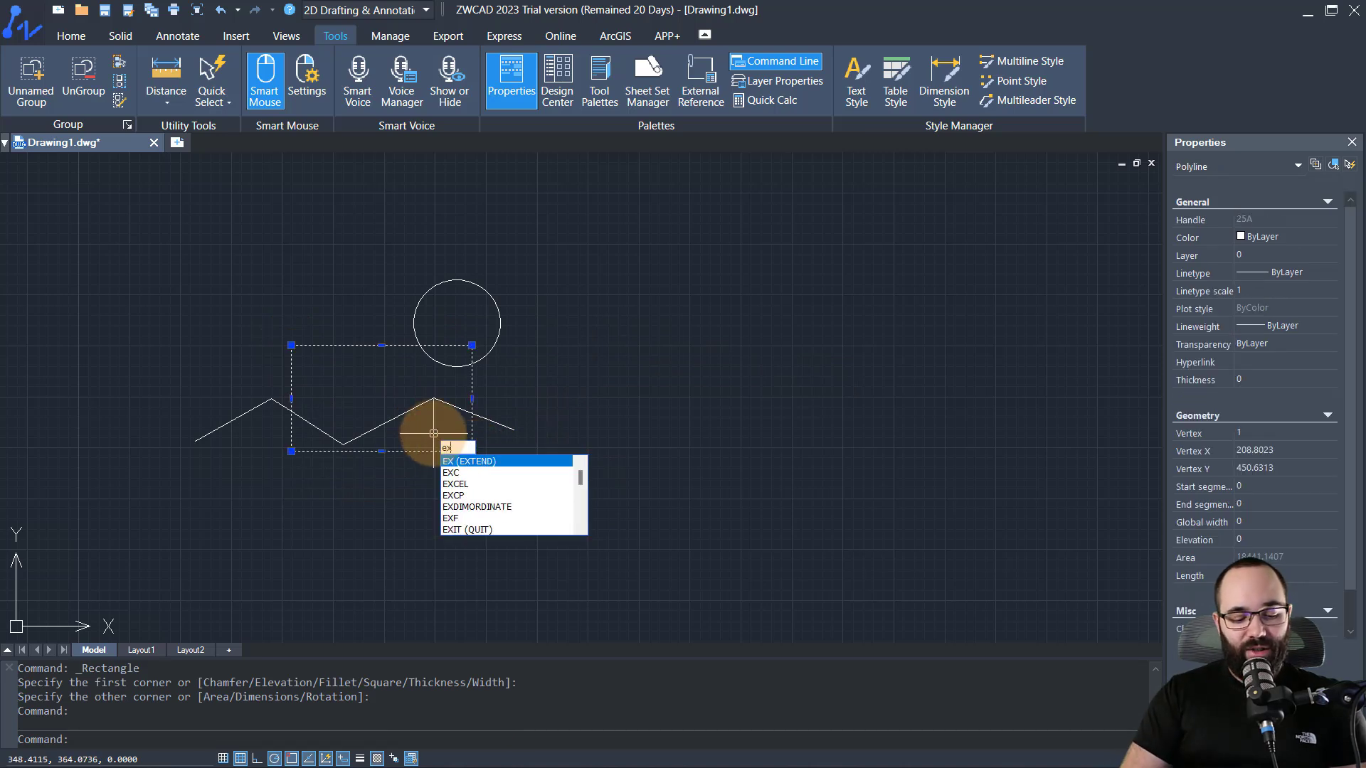
type("tr")
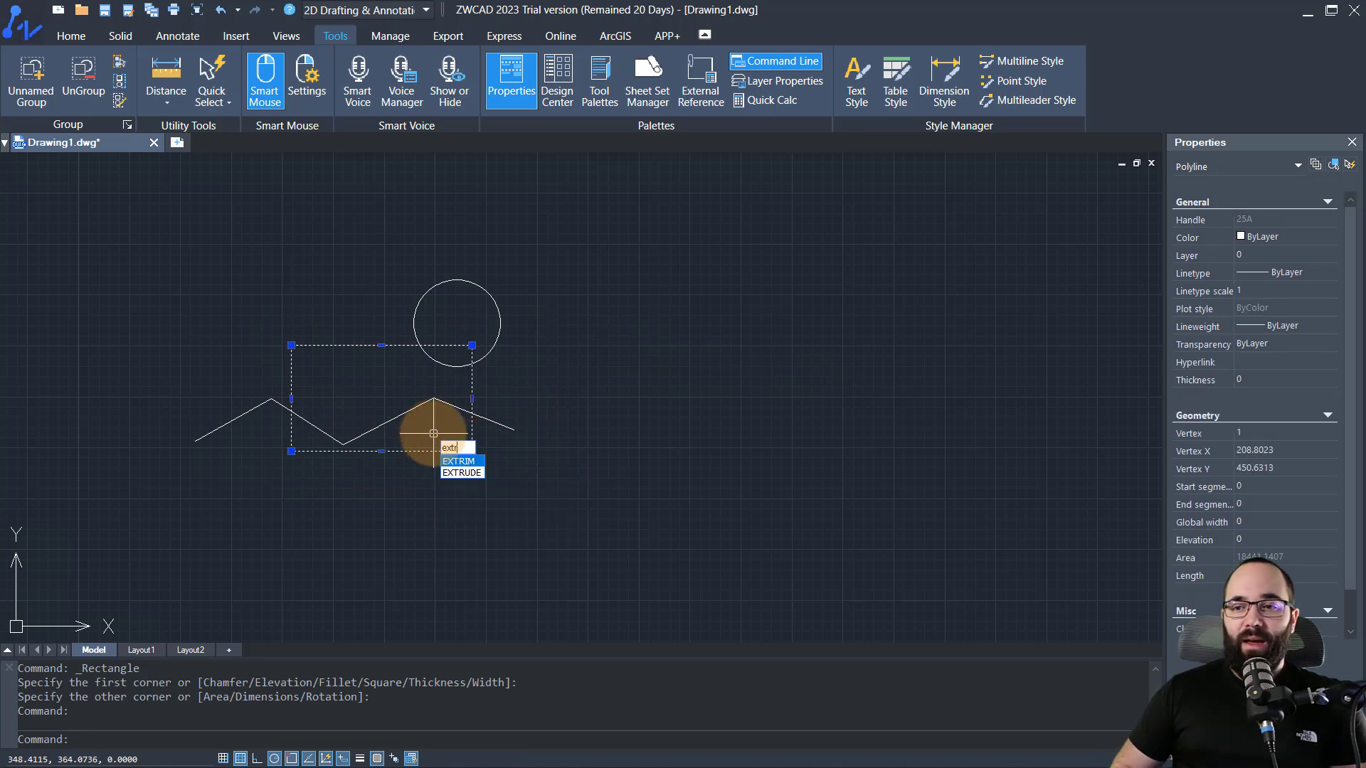
left_click(472, 474)
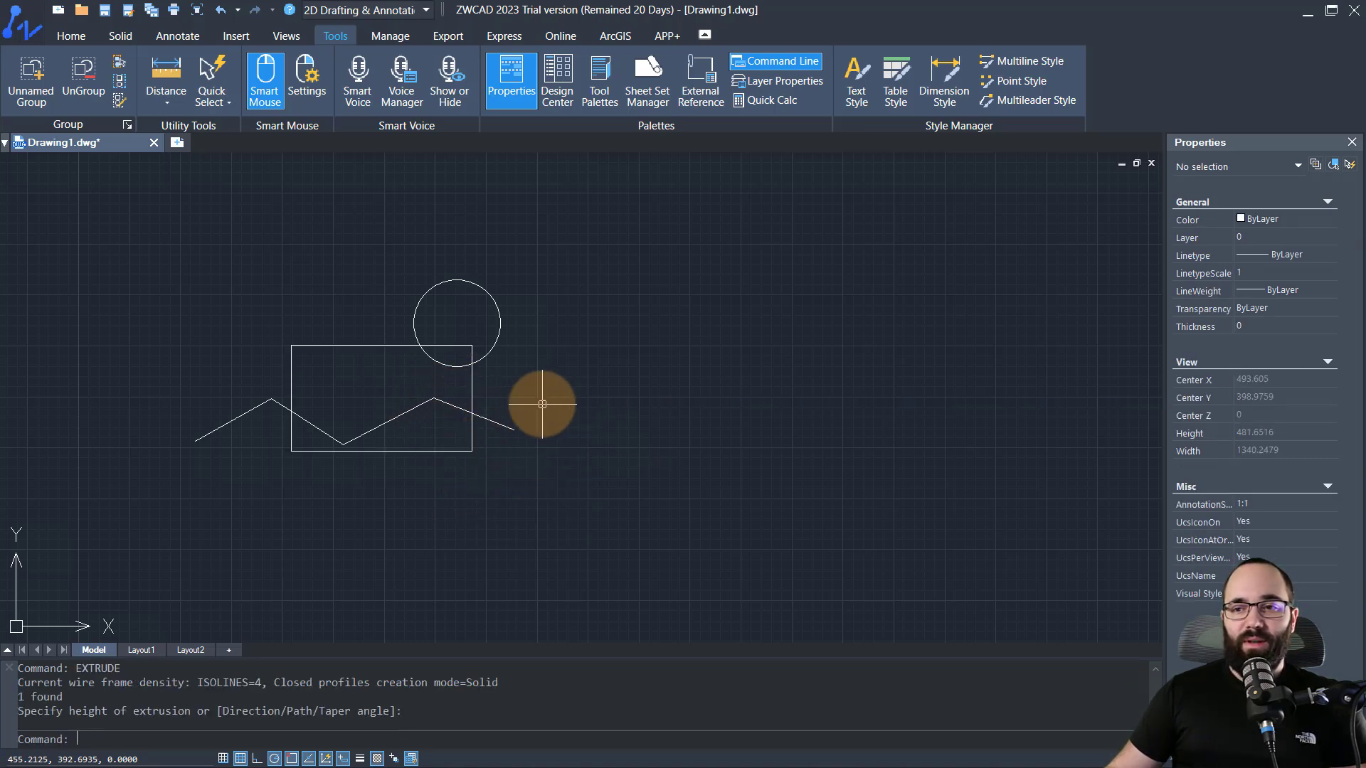
left_click(491, 400)
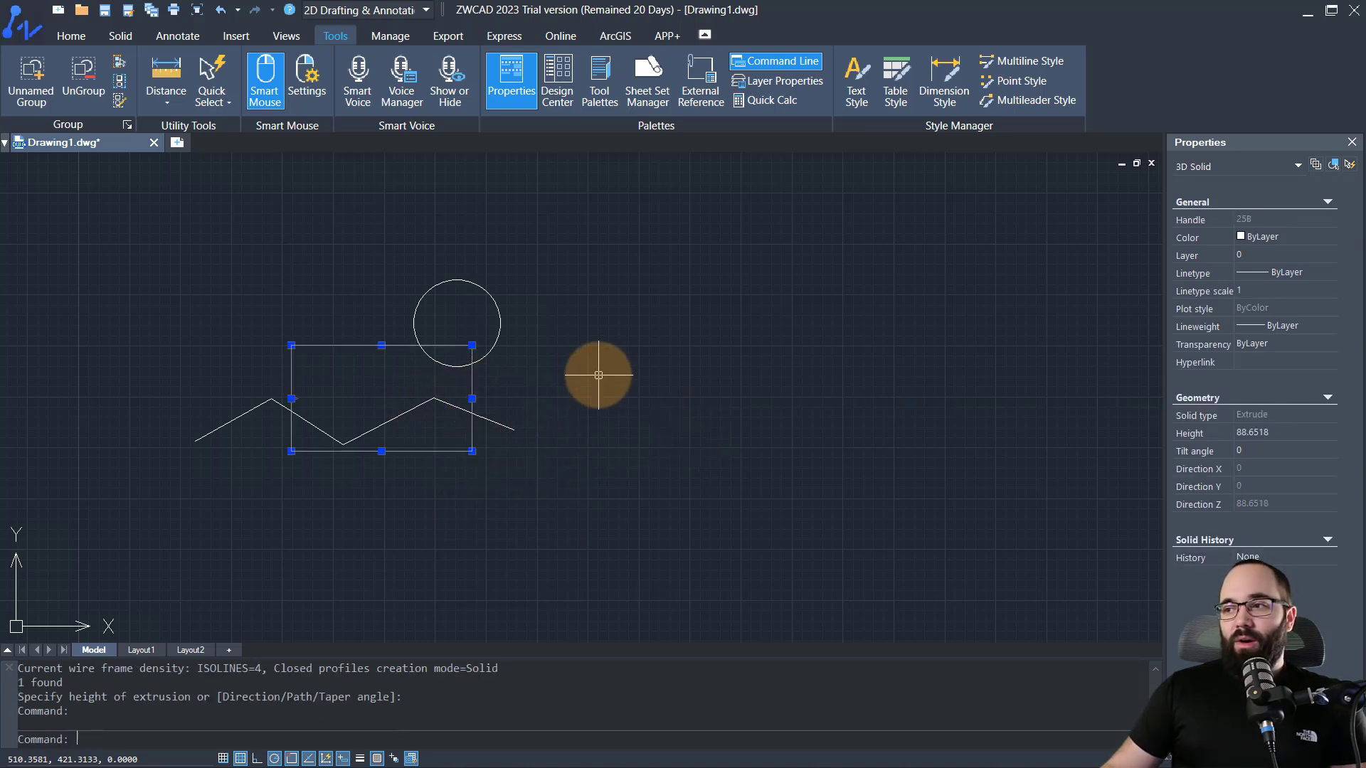
key("Escape")
key("Escape")
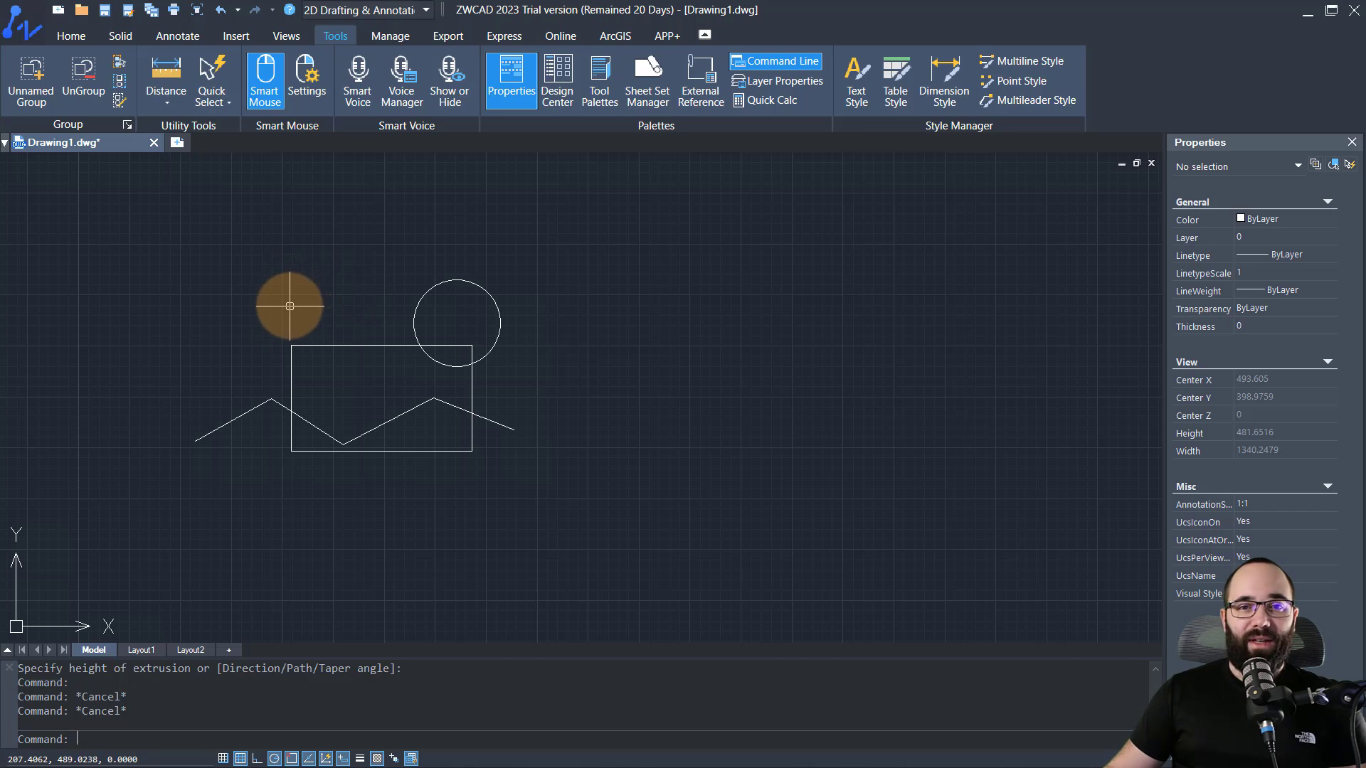
Examine the extruded box from the southwest, northeast, southeast and northwest isometric views using the diagonal Smart Mouse gestures
right_click_drag(290, 306, 381, 207)
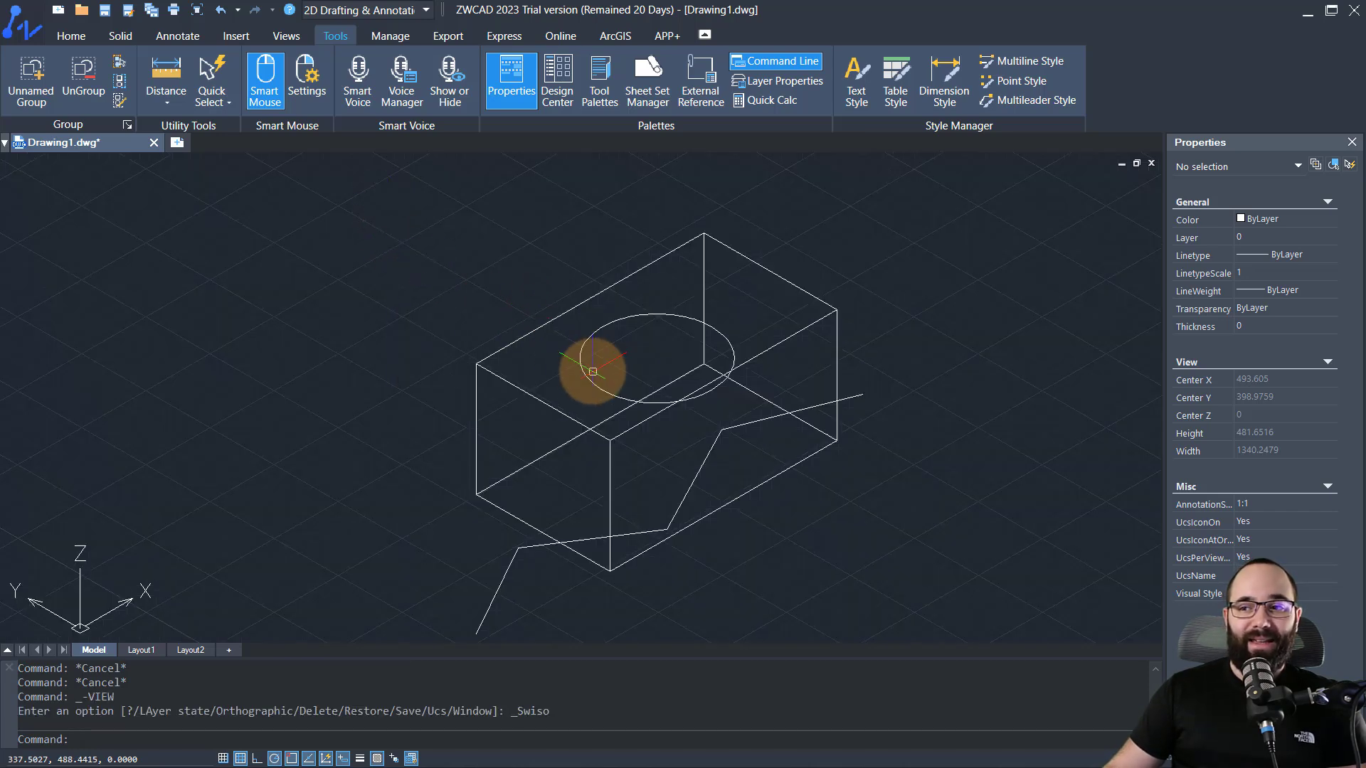
scroll(474, 385, "down", 2)
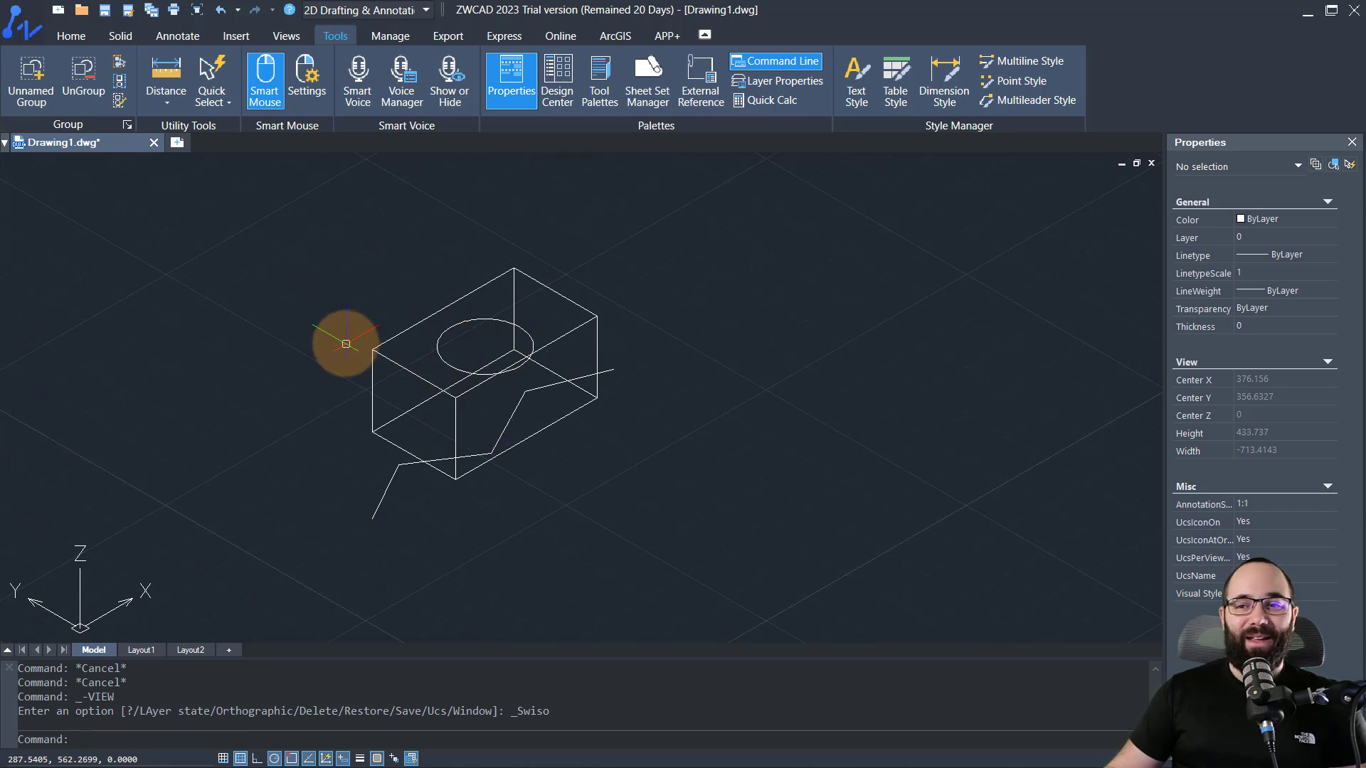
right_click_drag(347, 344, 242, 239)
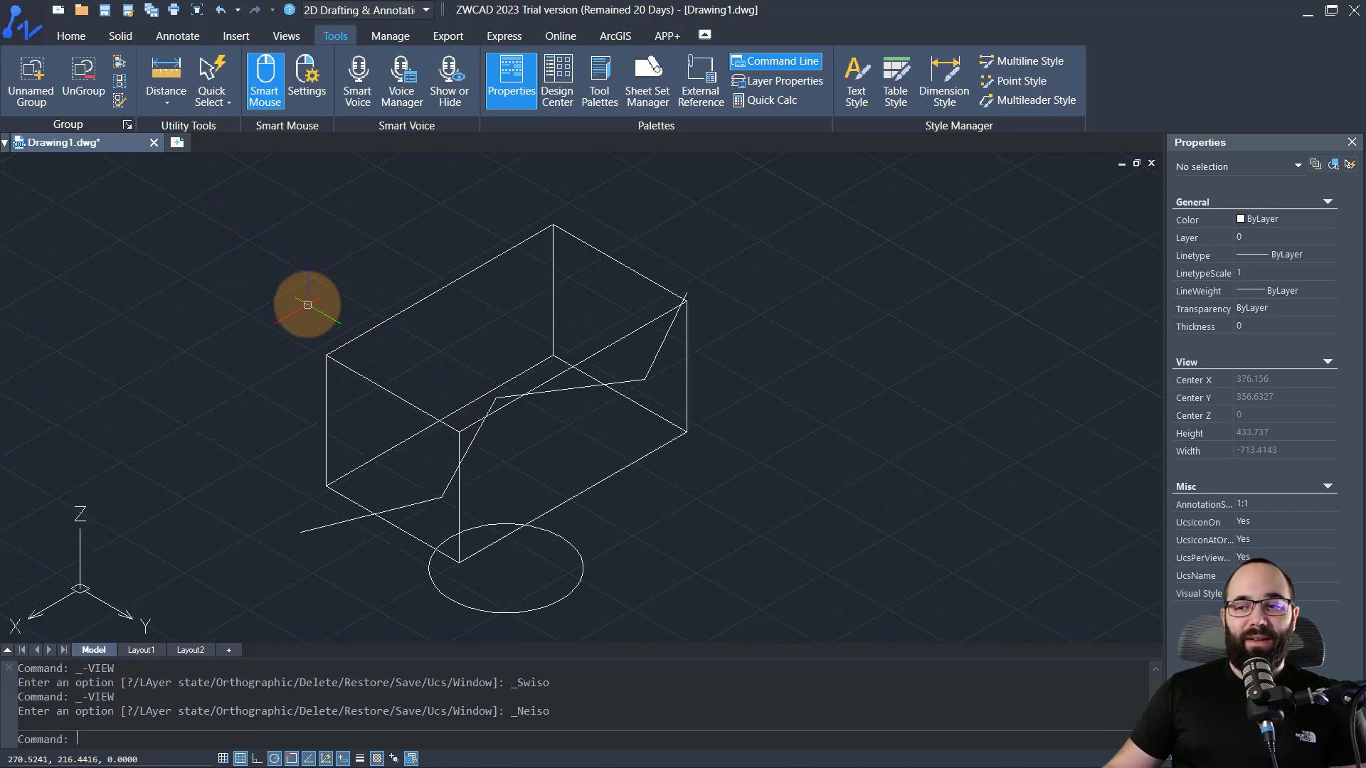
right_click_drag(318, 293, 213, 375)
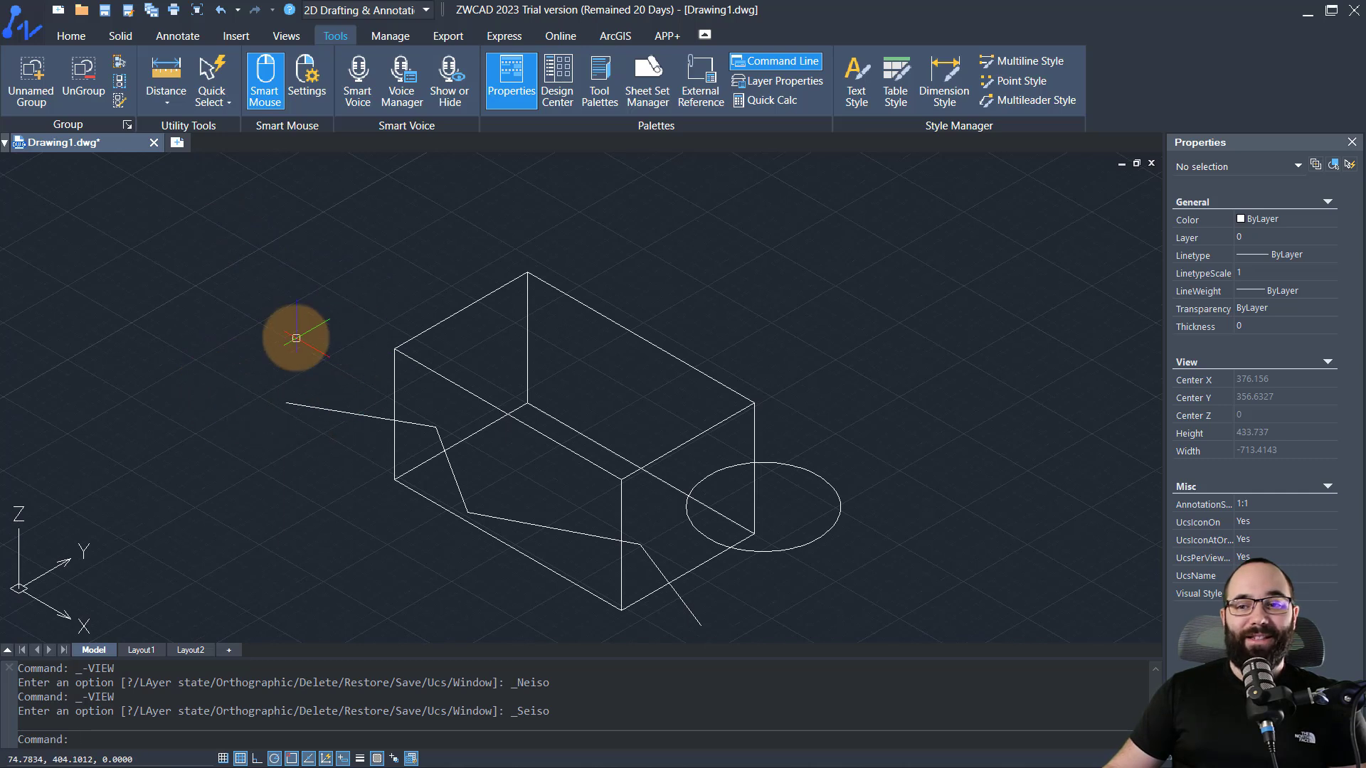
right_click_drag(275, 299, 366, 360)
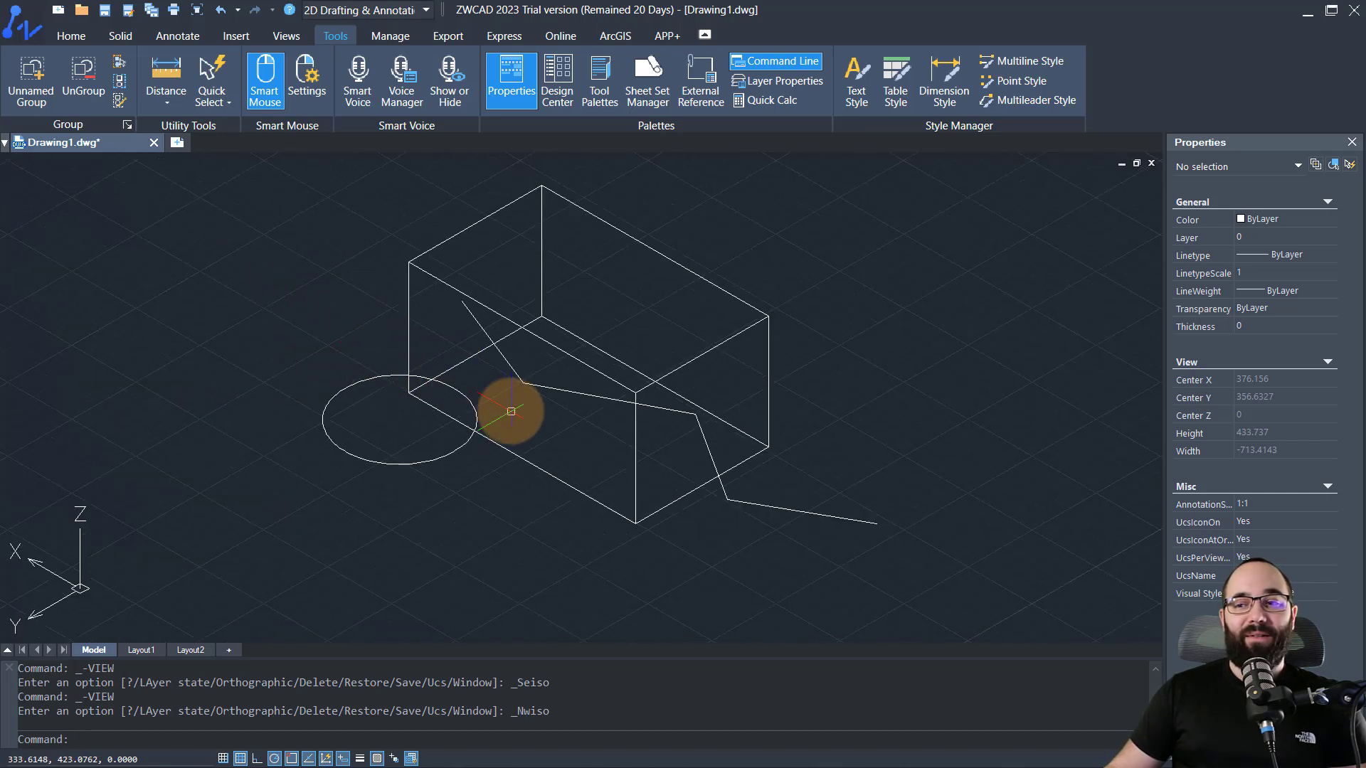
mouse_move(513, 405)
middle_mouse_down()
mouse_move(314, 426)
mouse_move(427, 396)
mouse_move(357, 406)
mouse_move(442, 359)
mouse_move(328, 382)
middle_mouse_up()
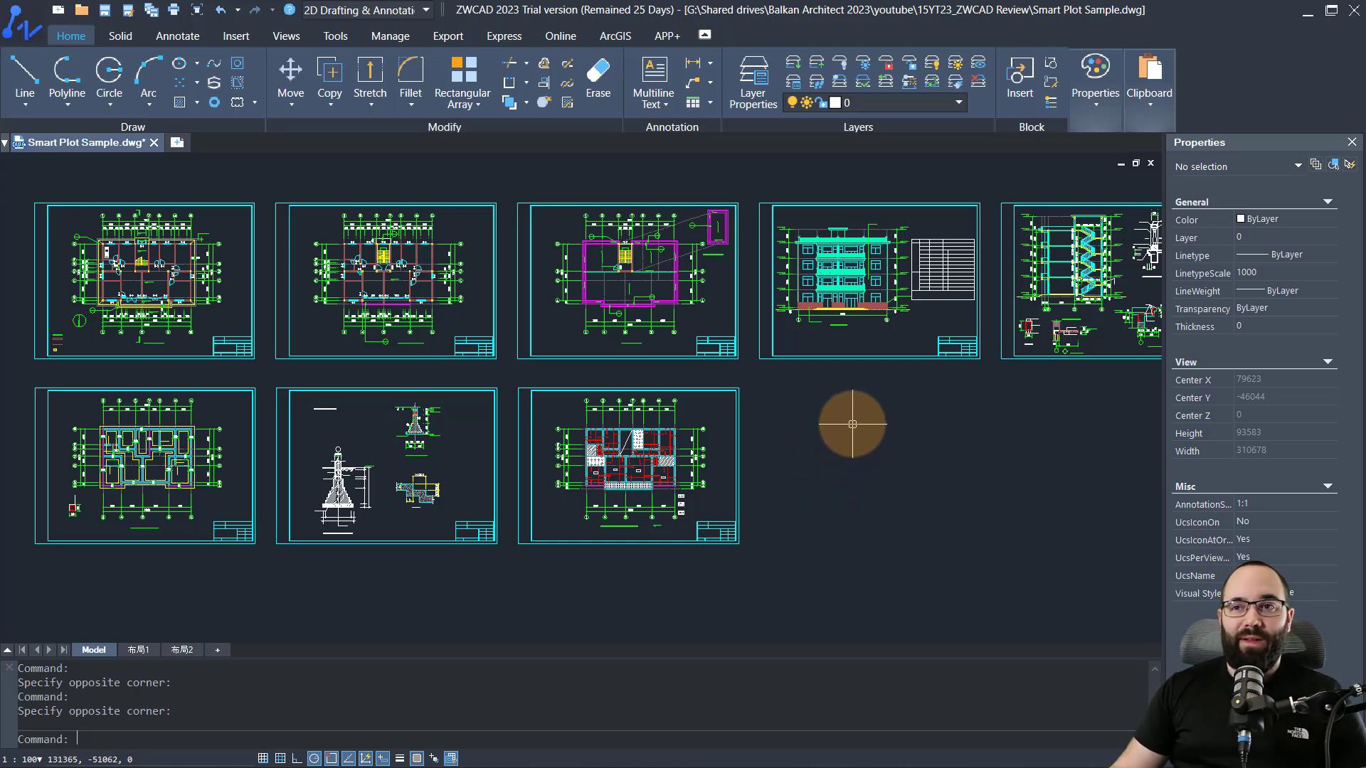
Open the Smart Select palette from the Express tools, close it, and reopen it with the SMARTSEL command
left_click(508, 41)
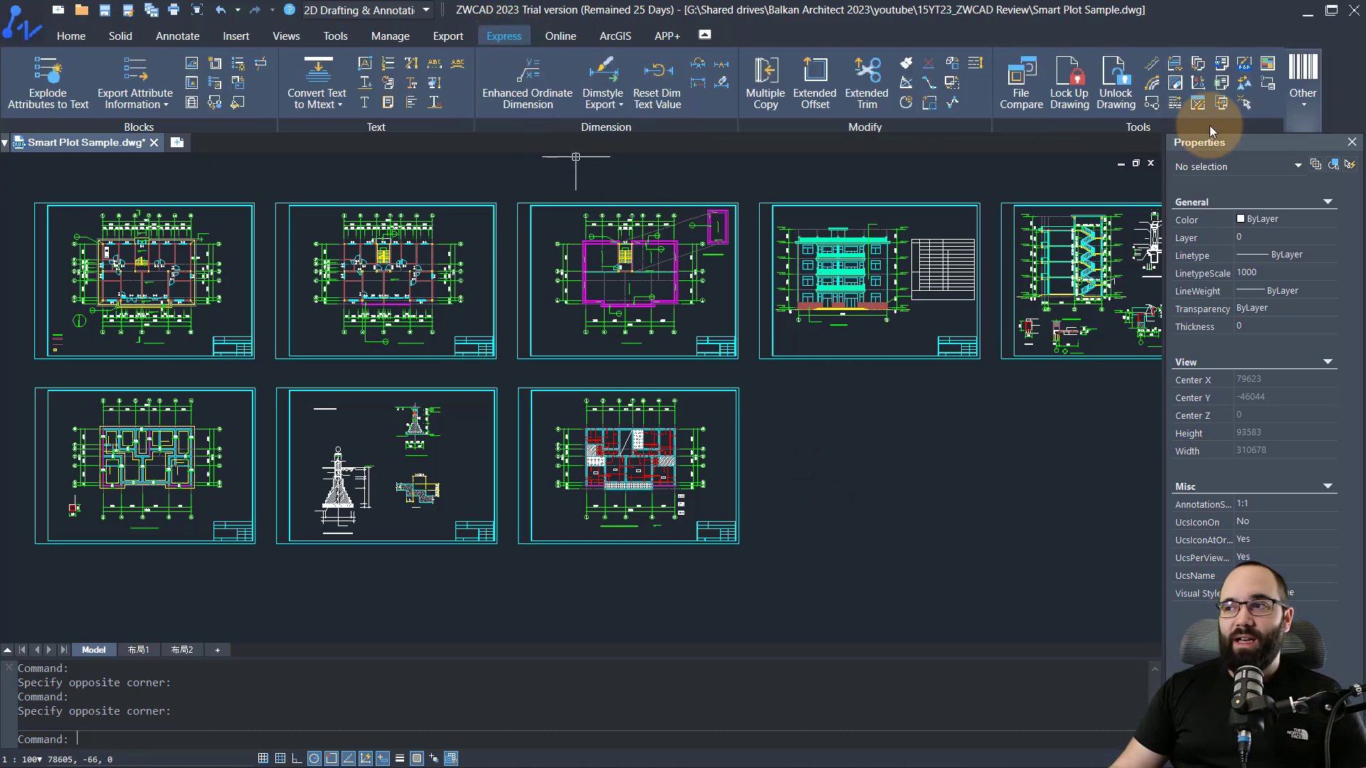
left_click(1245, 104)
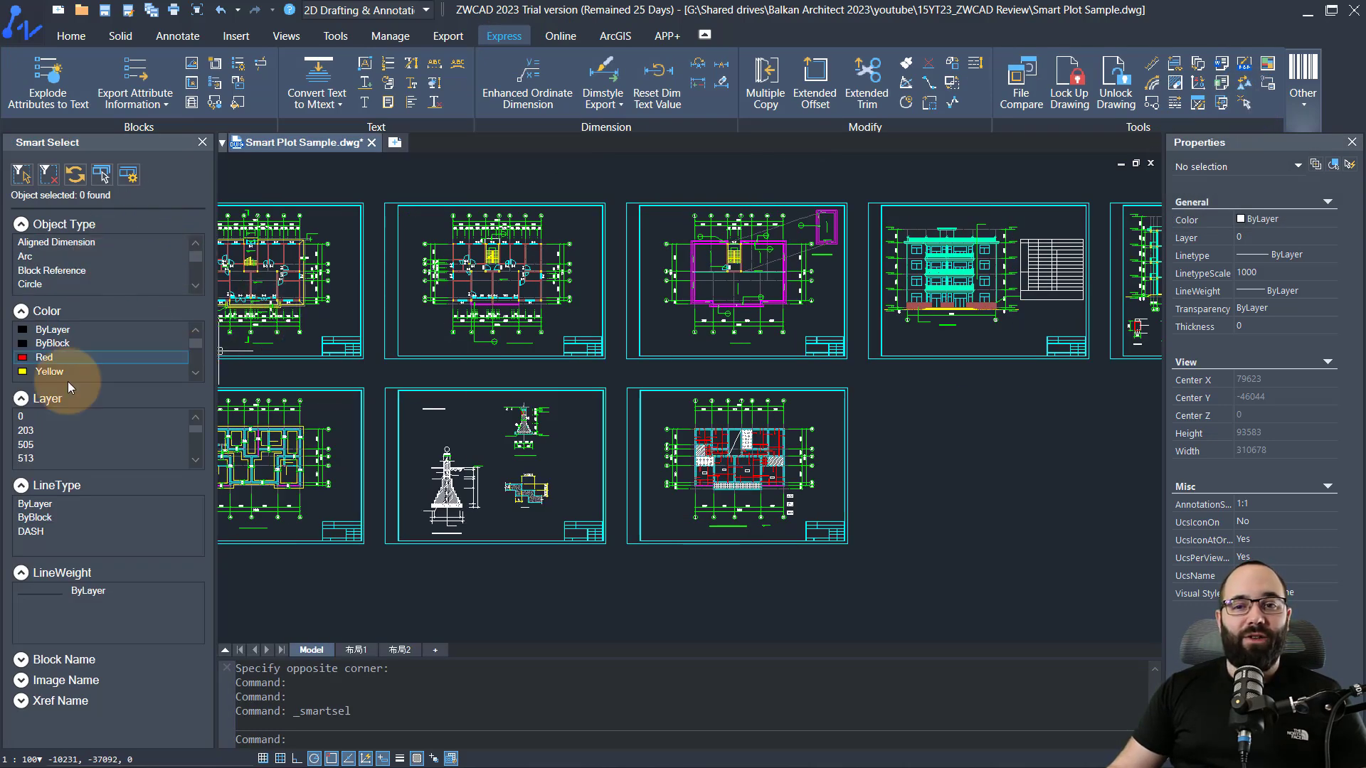
left_click(202, 143)
type("smar")
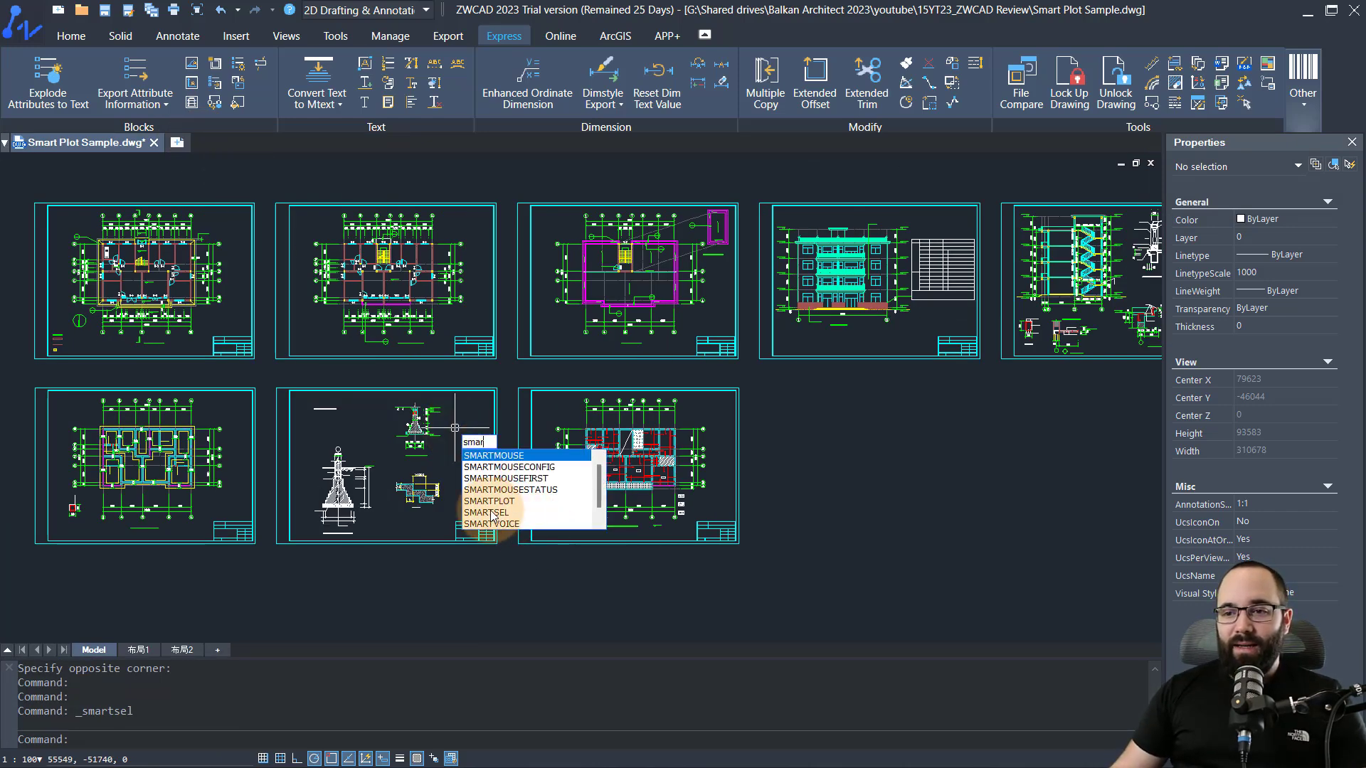
left_click(484, 515)
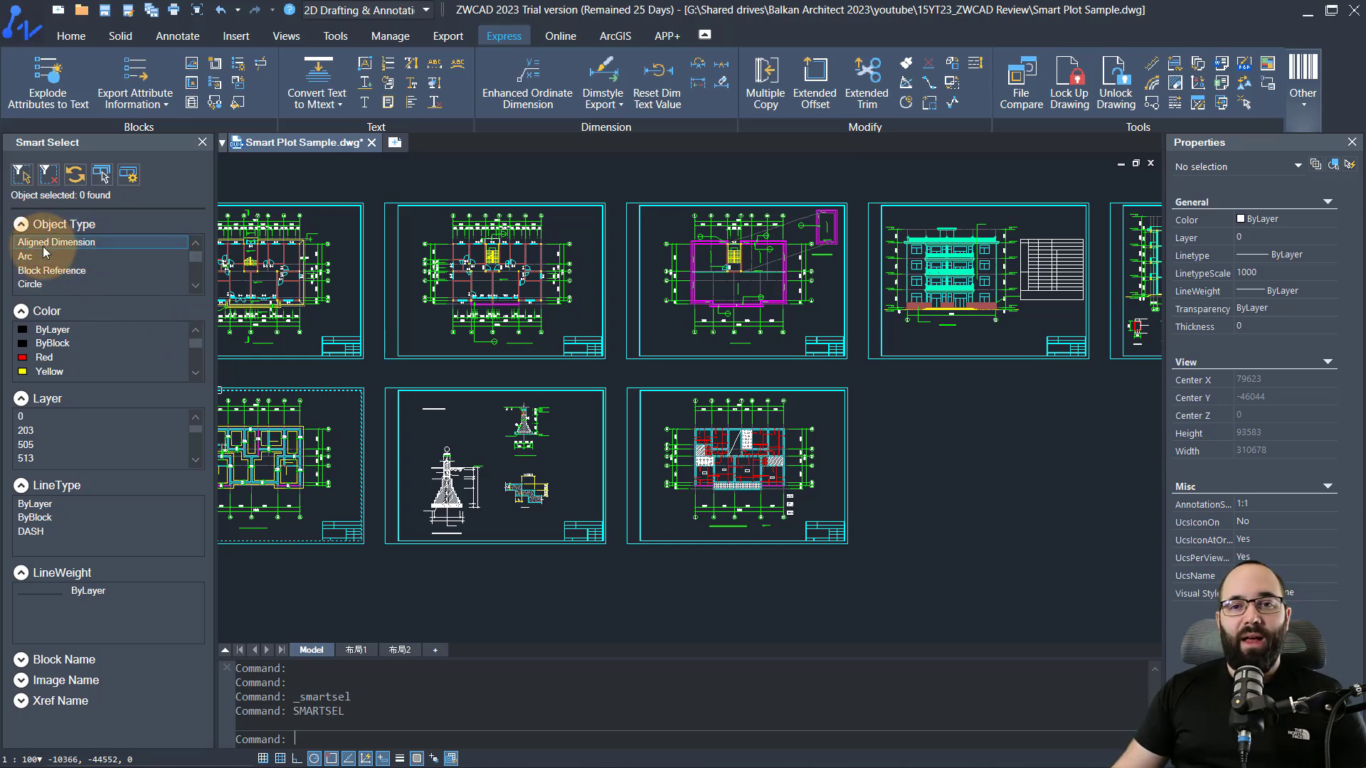
Look through Smart Select's object type, color and layer filters and the drawing sheets they apply to
scroll(70, 253, "down", 1)
scroll(71, 262, "up", 1)
scroll(96, 337, "down", 3)
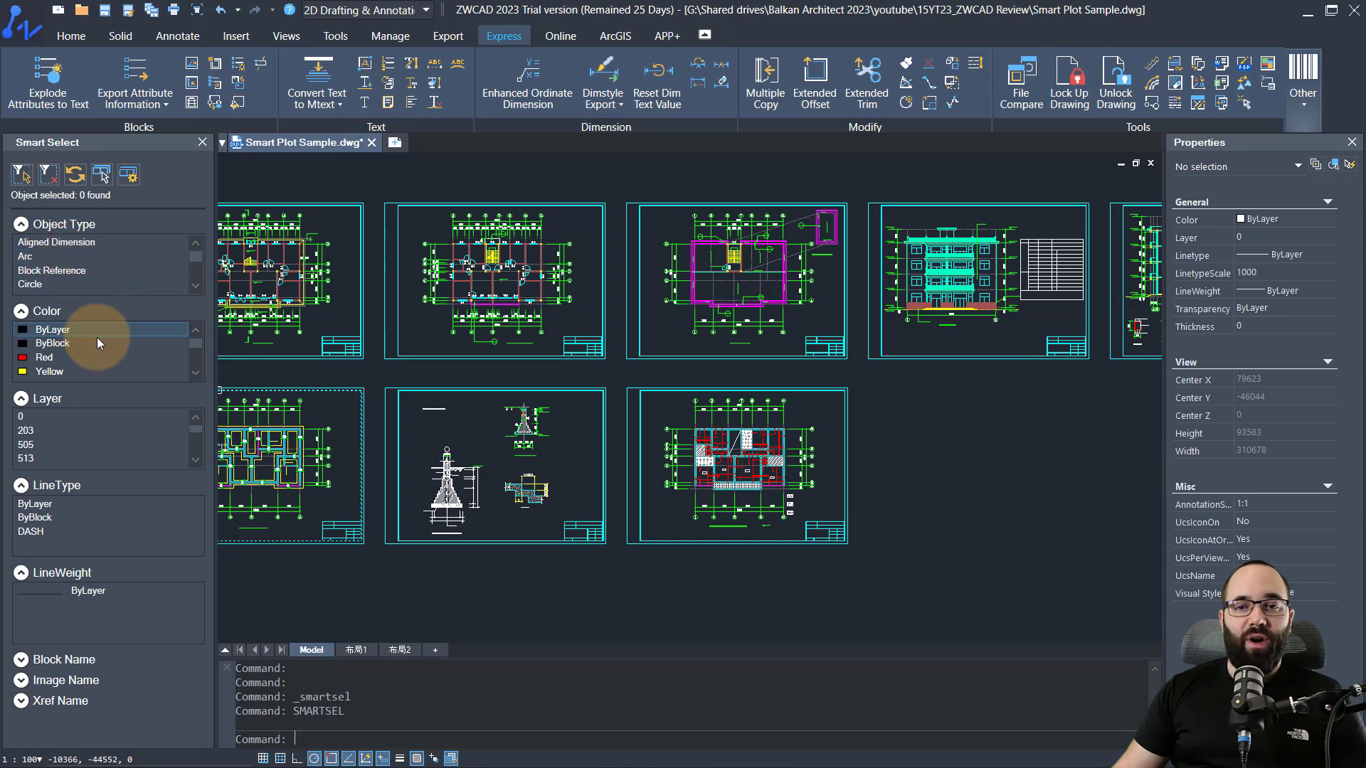
scroll(93, 349, "up", 3)
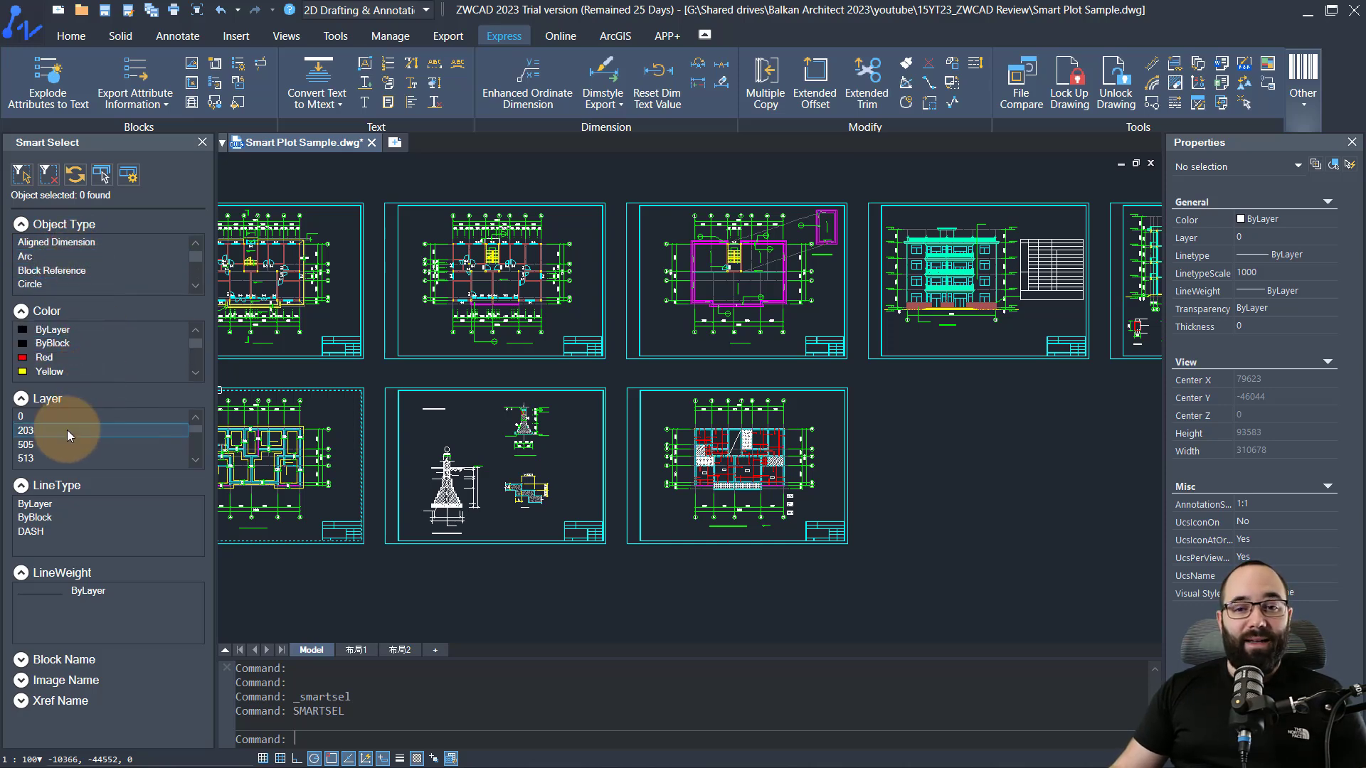
scroll(66, 429, "down", 3)
scroll(92, 431, "up", 3)
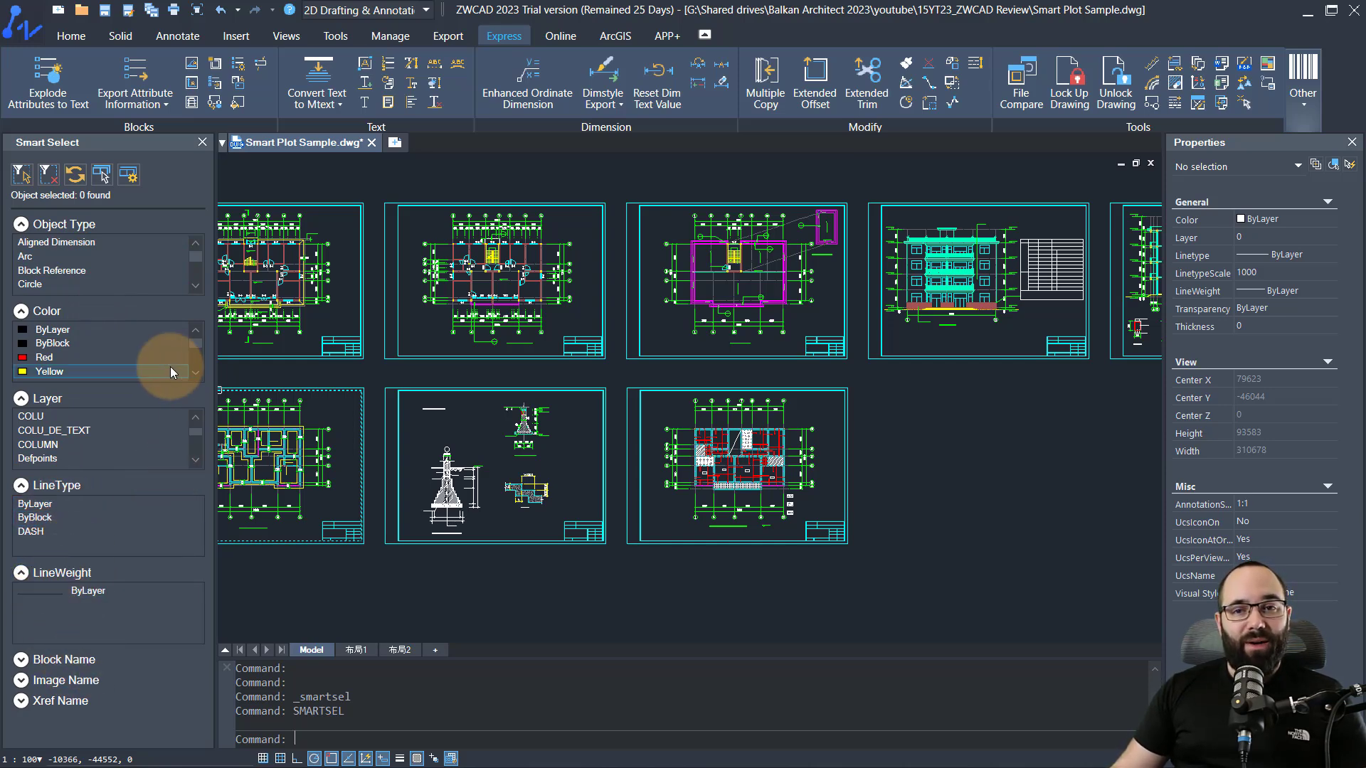
scroll(363, 359, "down", 2)
scroll(306, 372, "up", 4)
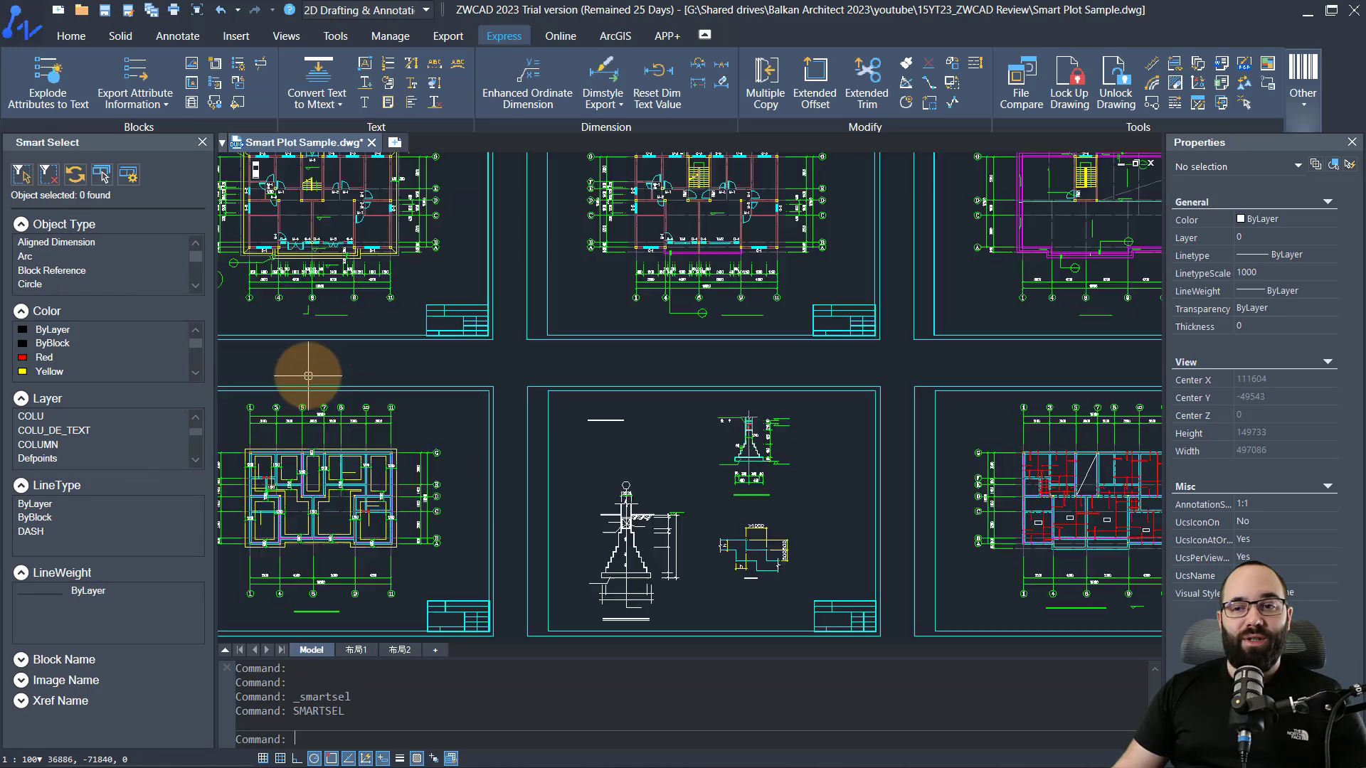
scroll(377, 381, "down", 2)
middle_click_drag(404, 388, 363, 387)
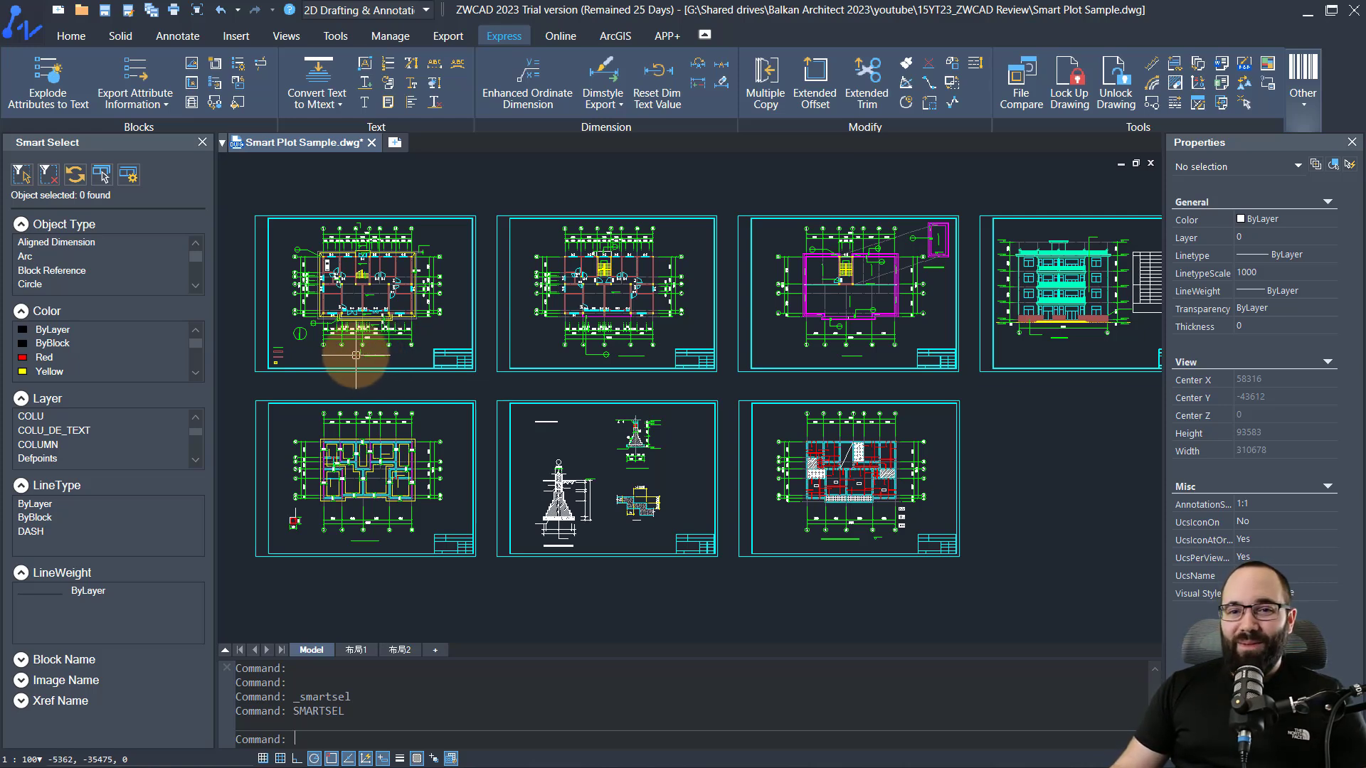
Select all objects whose color is ByLayer with Smart Select and hide them
left_click(55, 331)
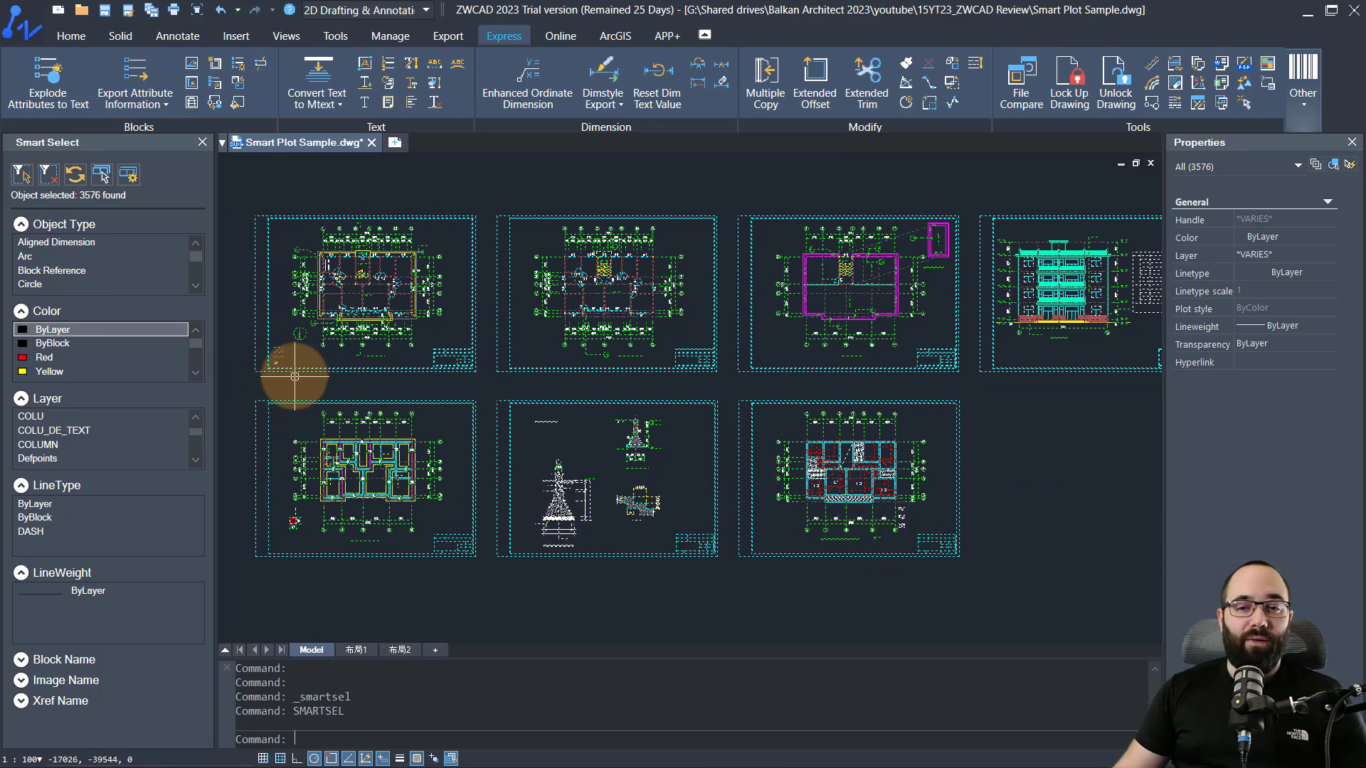
right_click(395, 386)
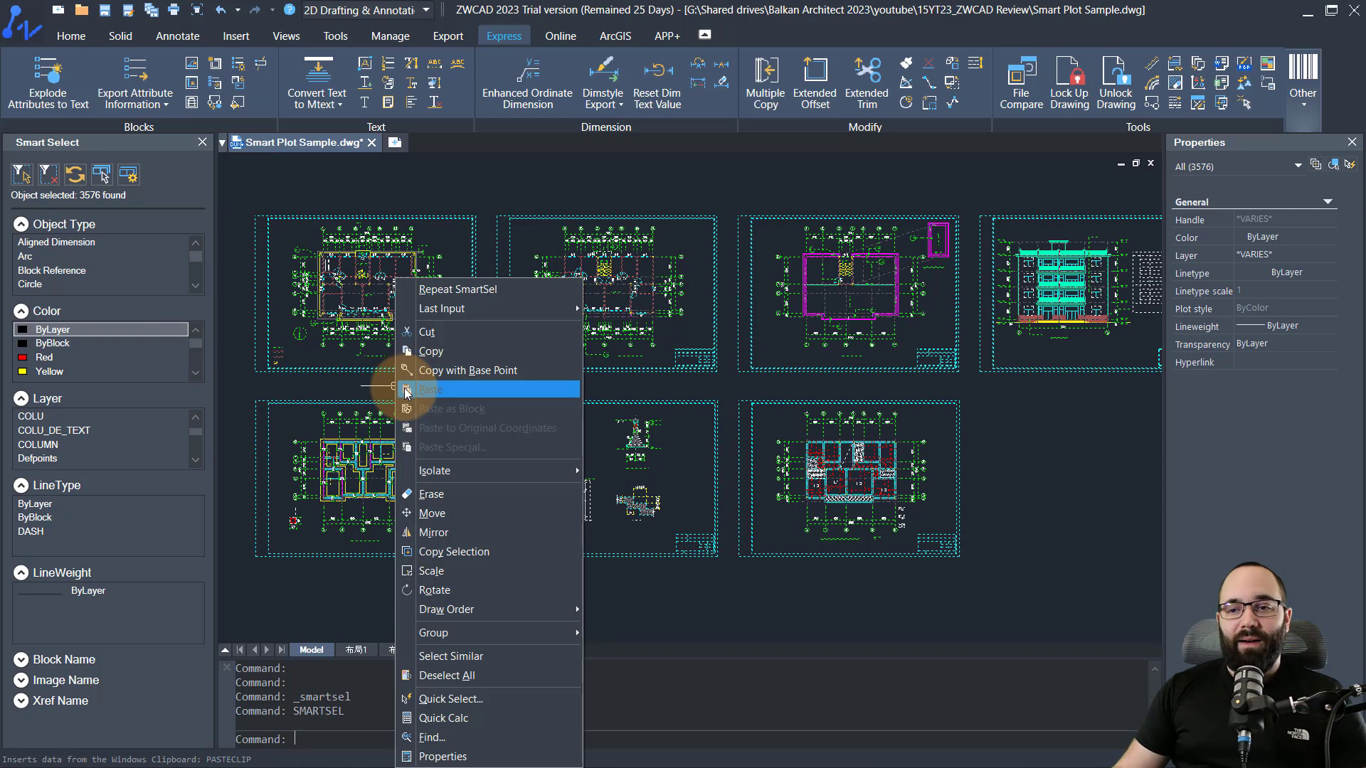
mouse_move(466, 471)
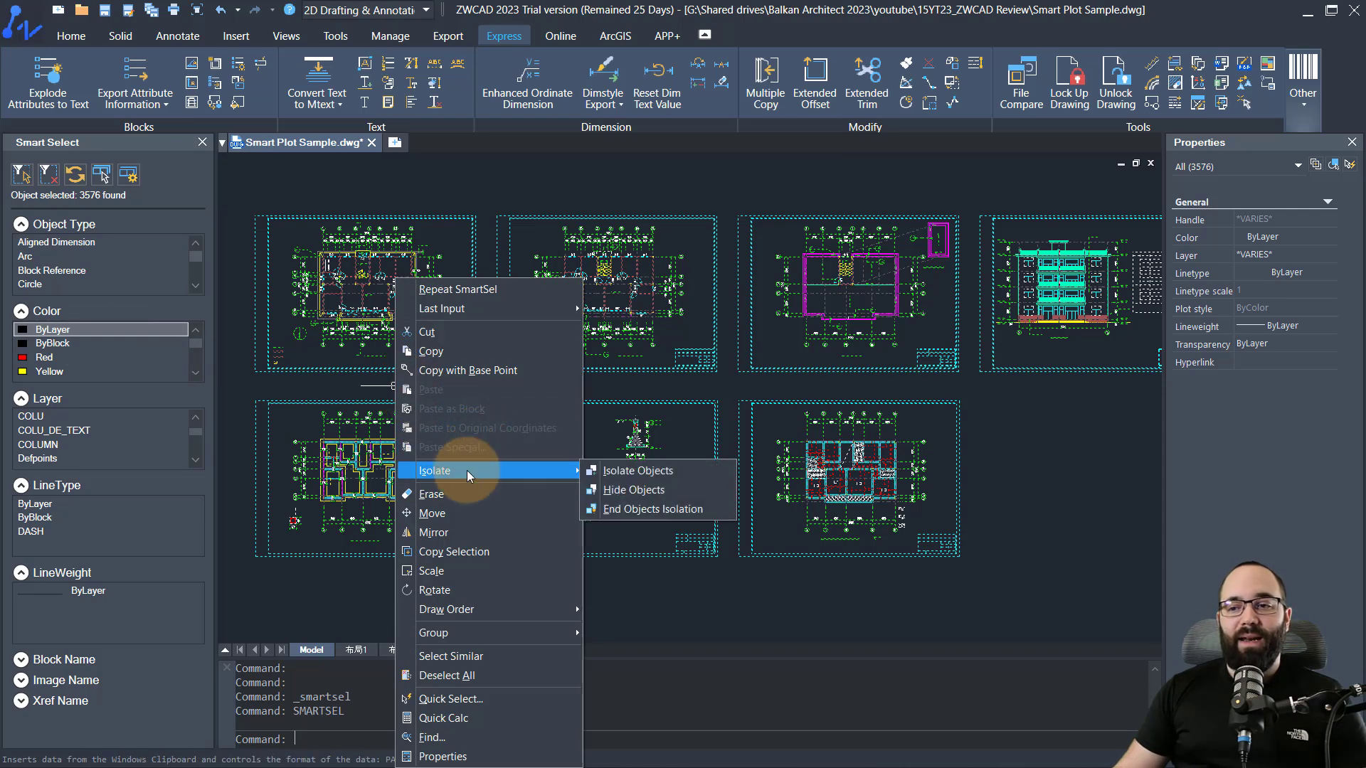
left_click(634, 493)
Set the color of the yellow outline segment below the lower floor plan to ByLayer and clear the selection
mouse_move(548, 405)
middle_mouse_down()
mouse_move(244, 427)
mouse_move(406, 425)
mouse_move(451, 451)
middle_mouse_up()
scroll(326, 509, "up", 5)
left_click(357, 383)
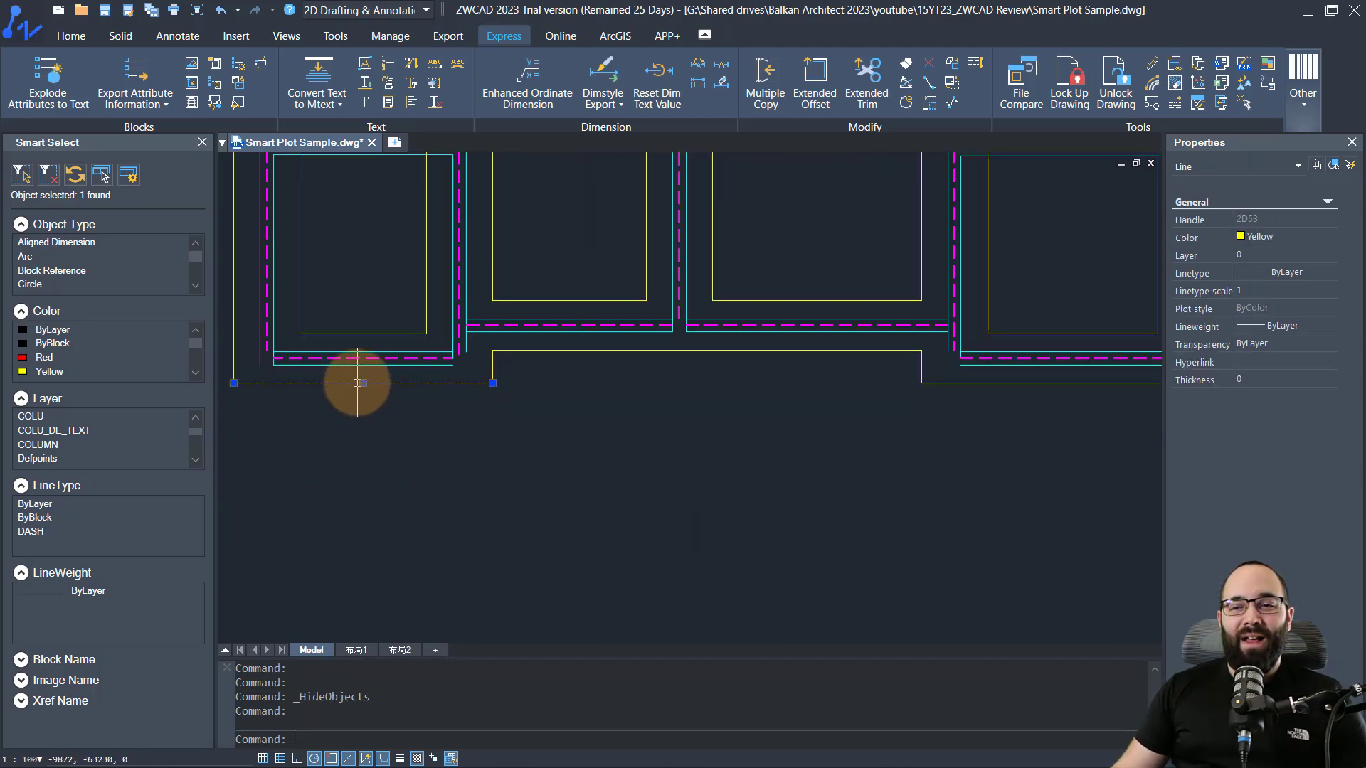
left_click(1269, 238)
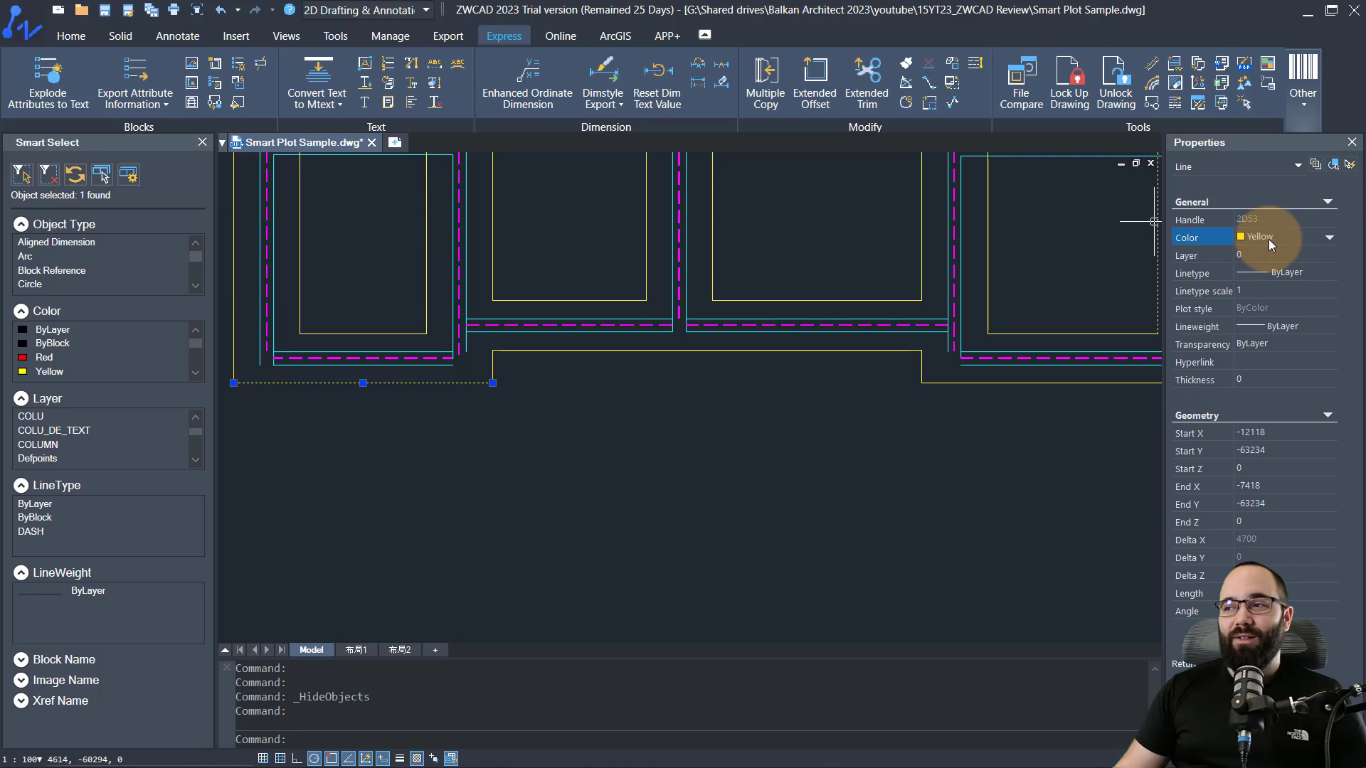
left_click(1279, 238)
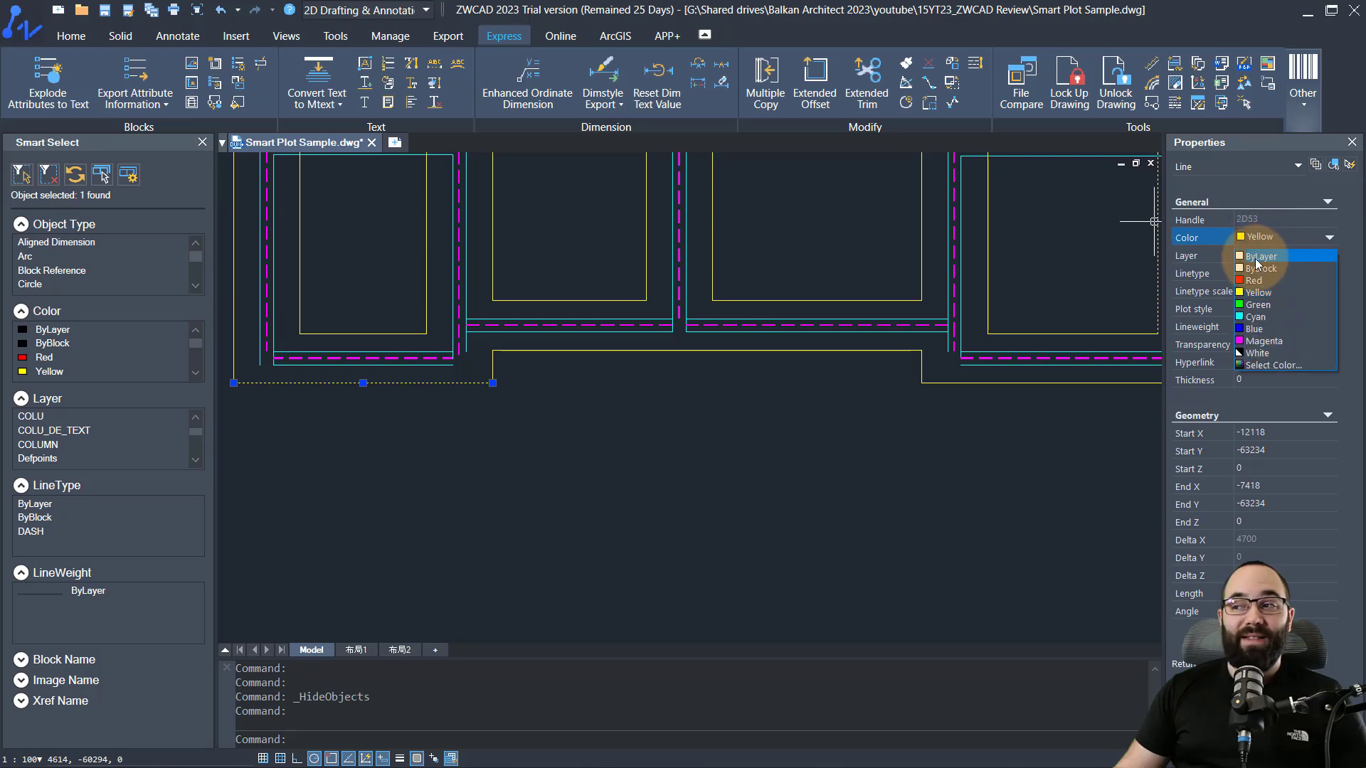
left_click(1257, 257)
key("Escape")
Examine the objects across the sheets that are left visible outside the ByLayer color filter
scroll(406, 488, "down", 6)
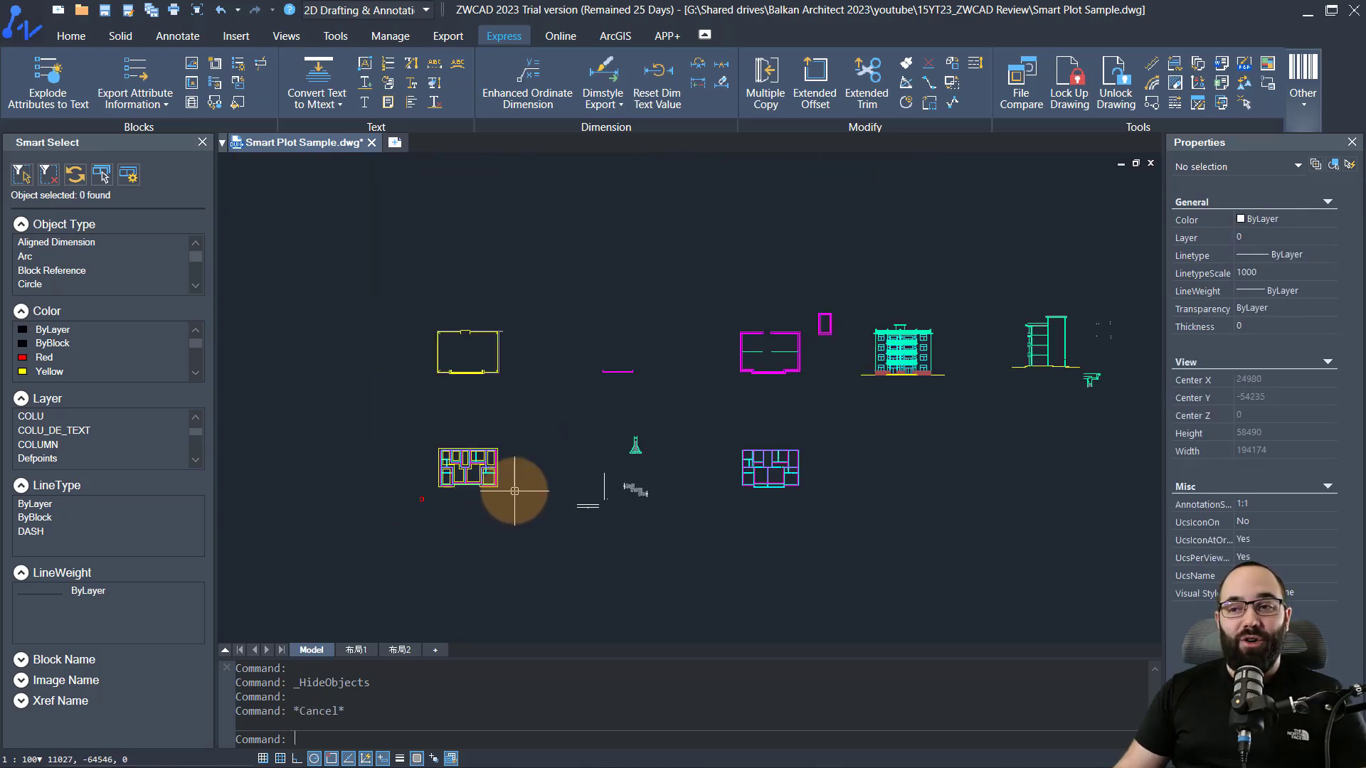
middle_click_drag(631, 458, 540, 417)
scroll(418, 396, "up", 3)
scroll(409, 401, "down", 1)
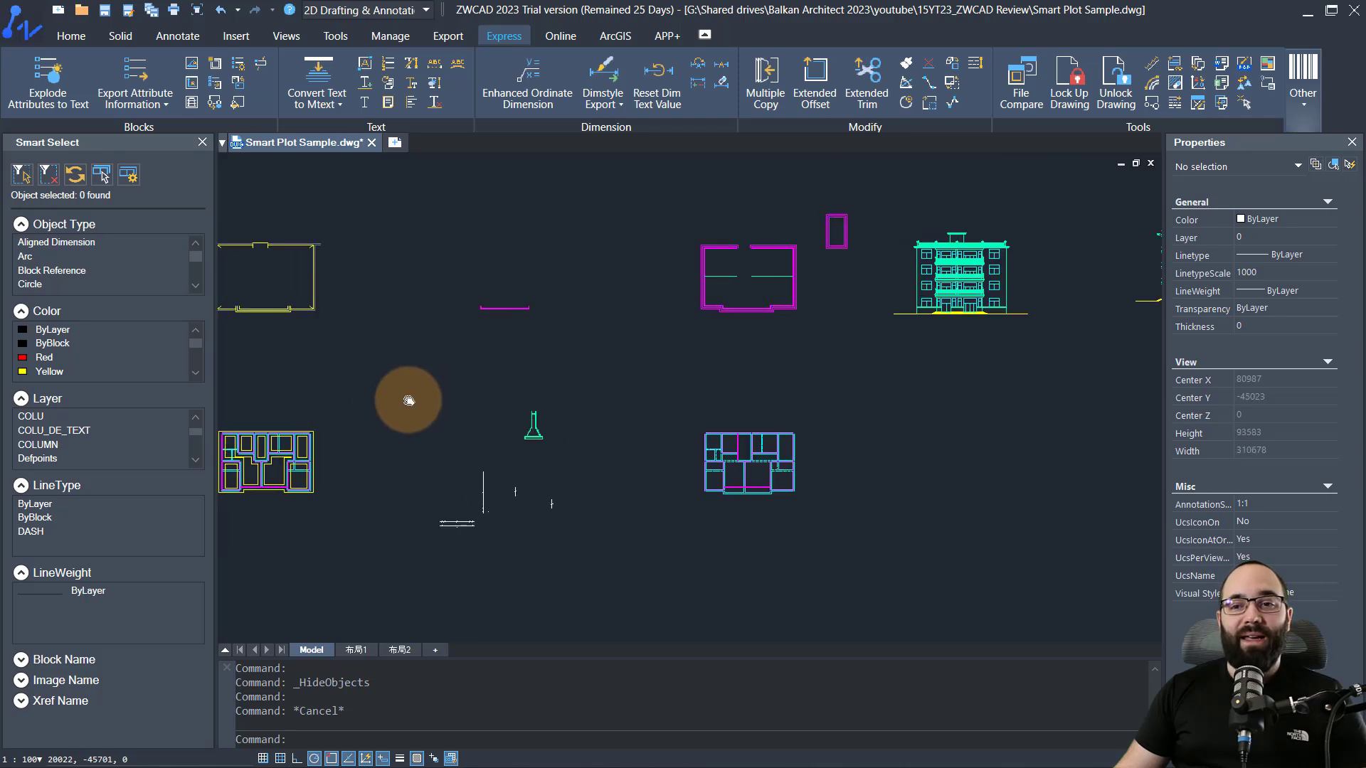
middle_click_drag(408, 400, 481, 413)
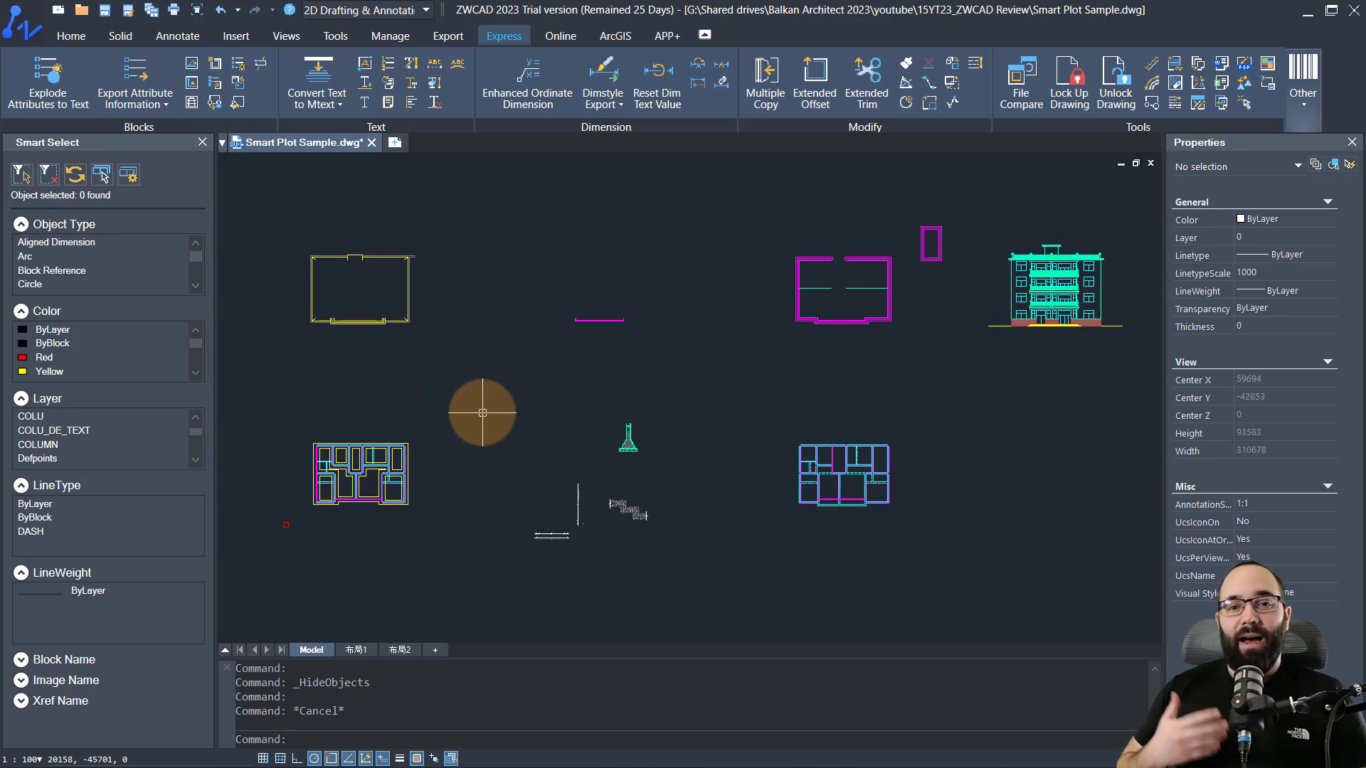
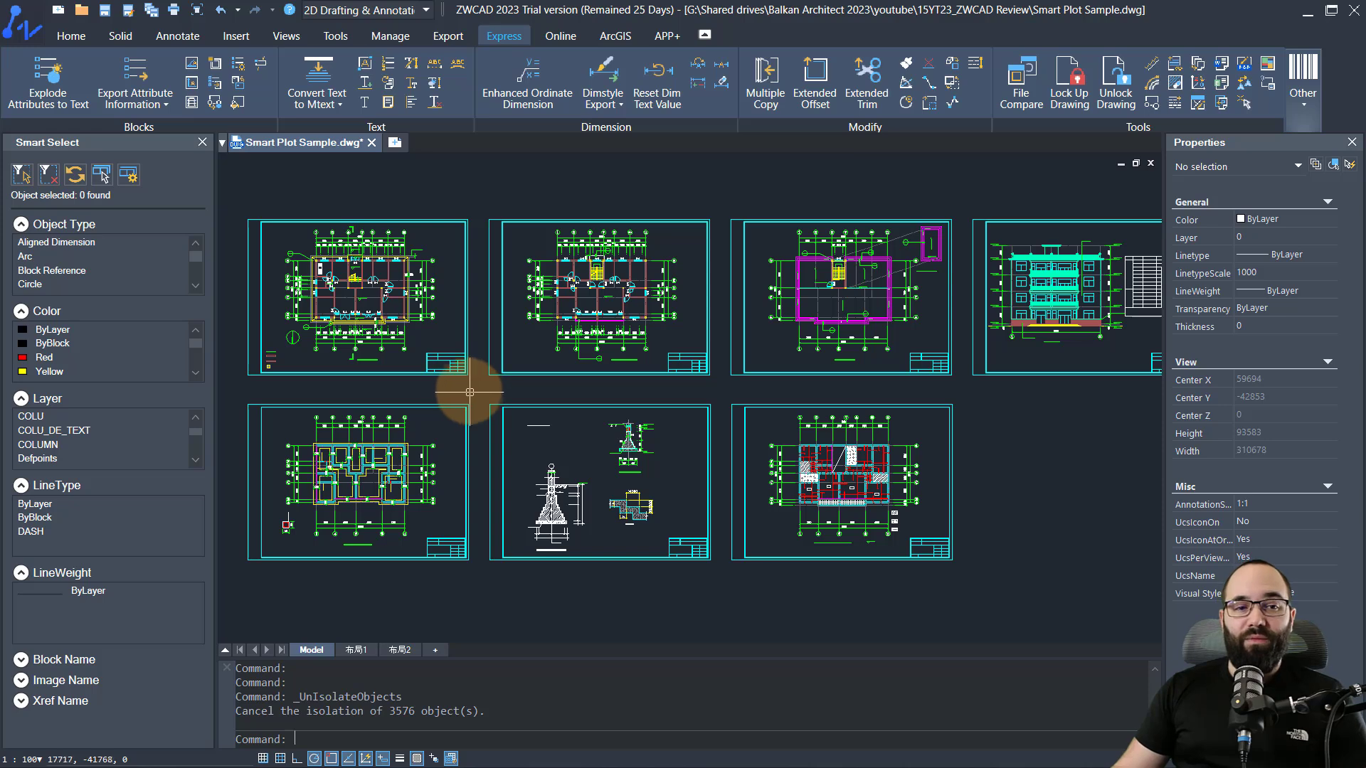
Select the upper-left C-3 window block in the first floor plan, extend the selection to all similar block references, and inspect them
scroll(318, 251, "up", 5)
scroll(412, 298, "up", 5)
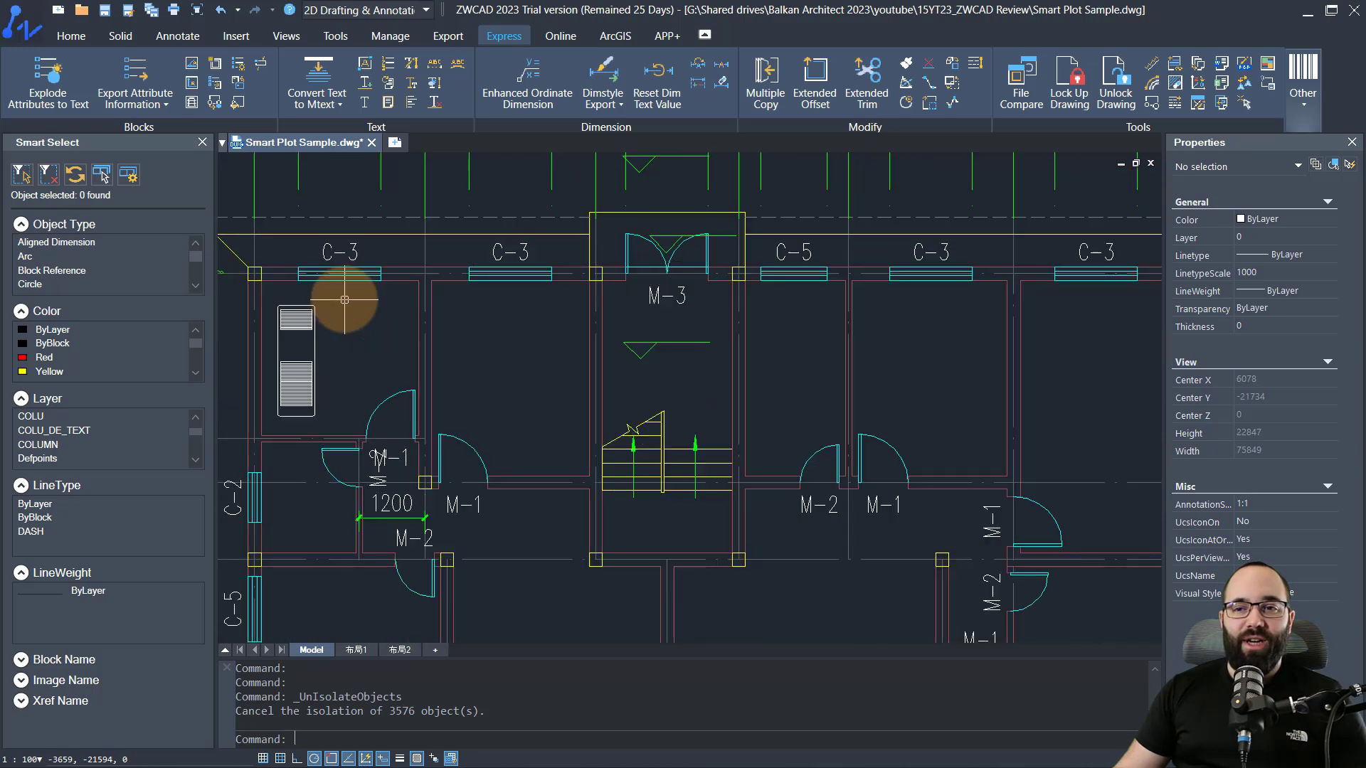
left_click(417, 301)
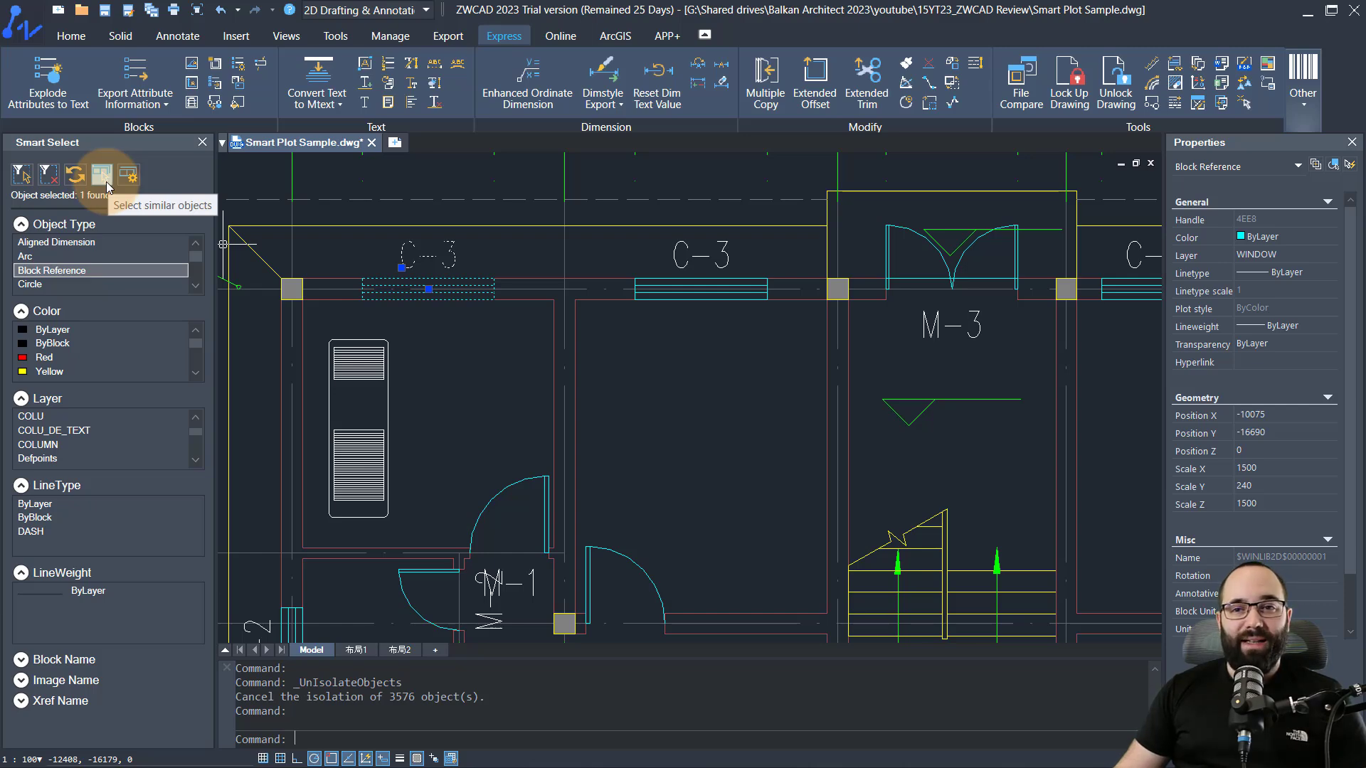
left_click(105, 179)
scroll(427, 377, "down", 5)
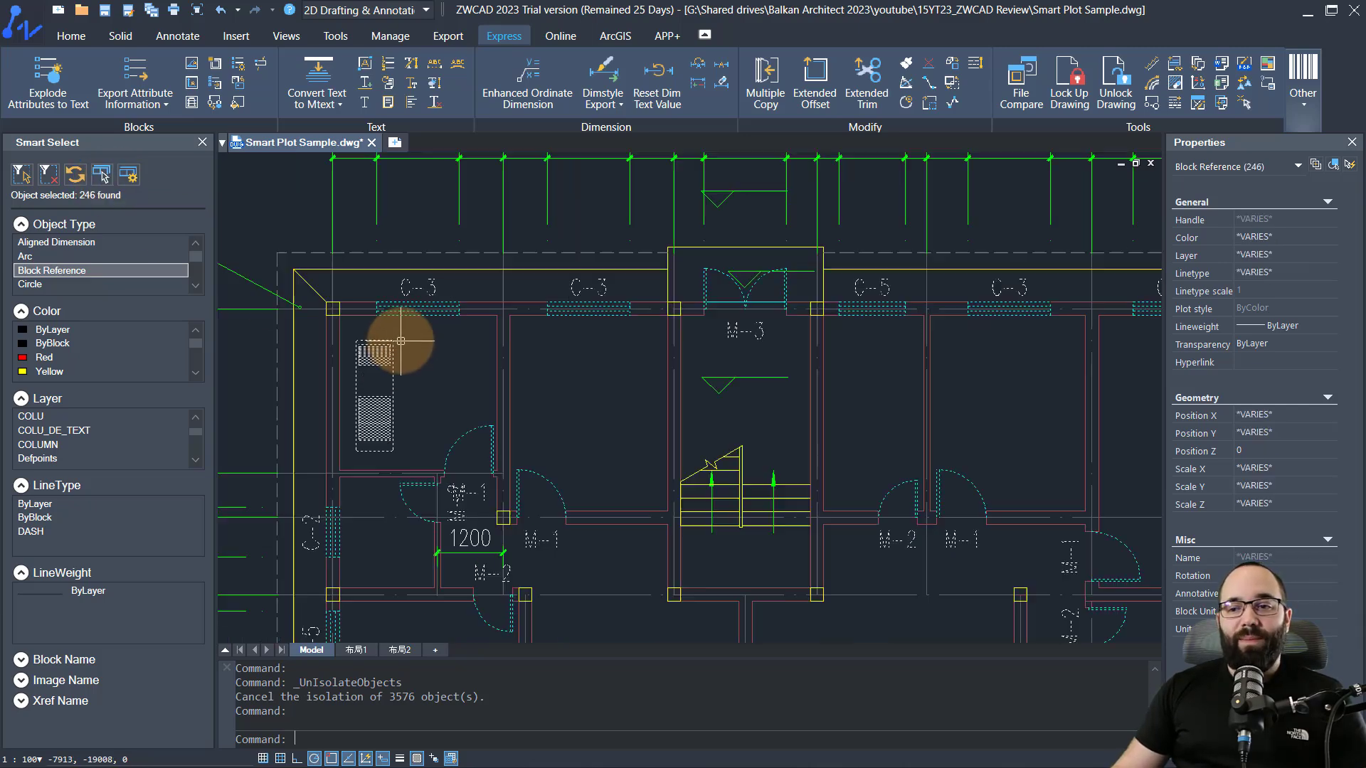
scroll(455, 399, "down", 2)
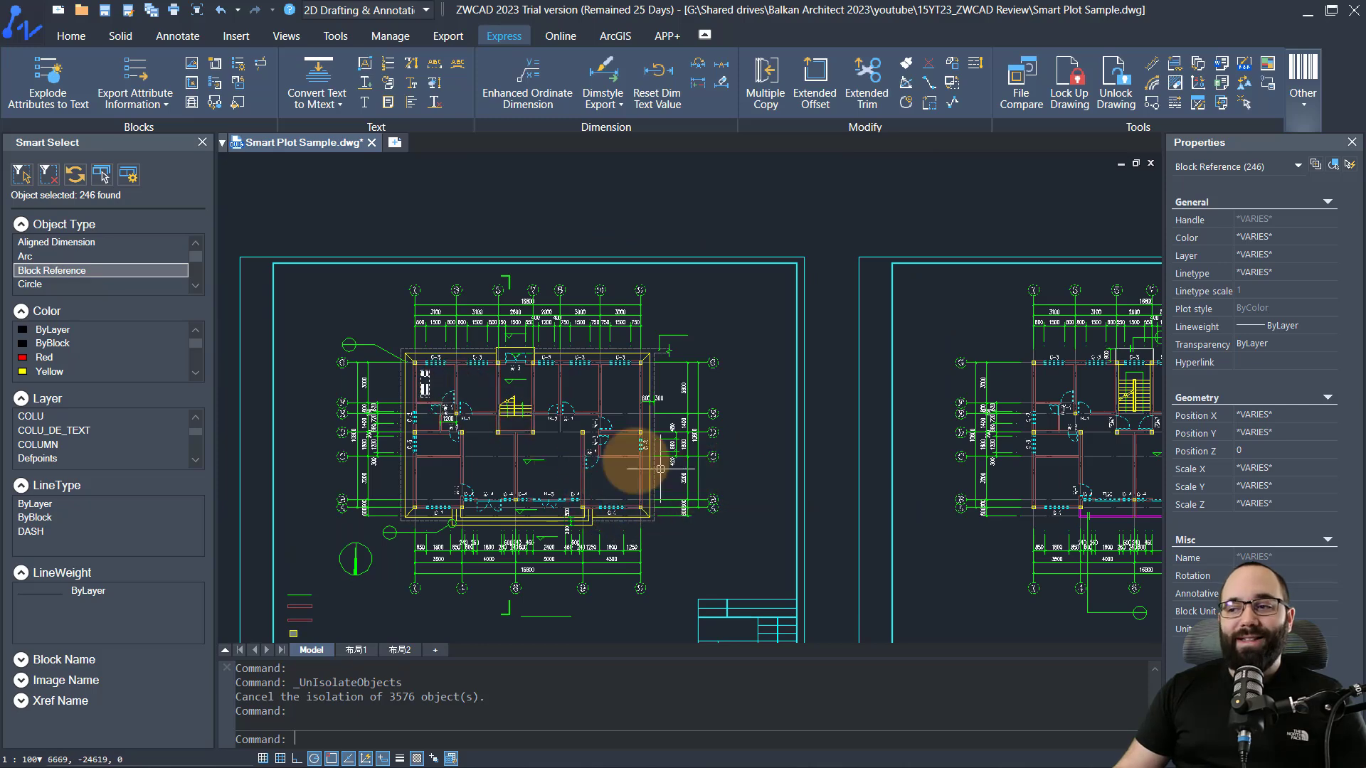
scroll(612, 469, "down", 3)
mouse_move(564, 533)
middle_mouse_down()
mouse_move(391, 396)
mouse_move(424, 421)
middle_mouse_up()
scroll(359, 323, "up", 4)
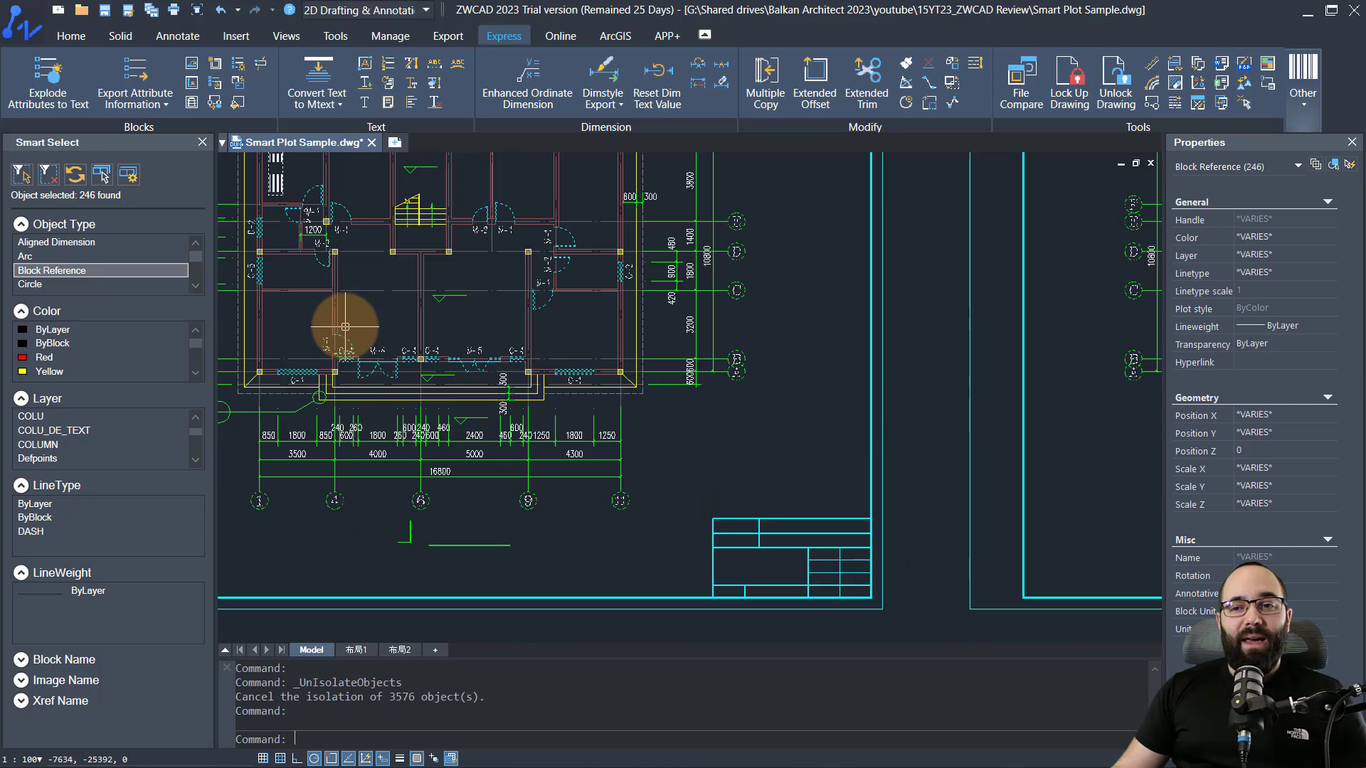
middle_click_drag(383, 310, 397, 334)
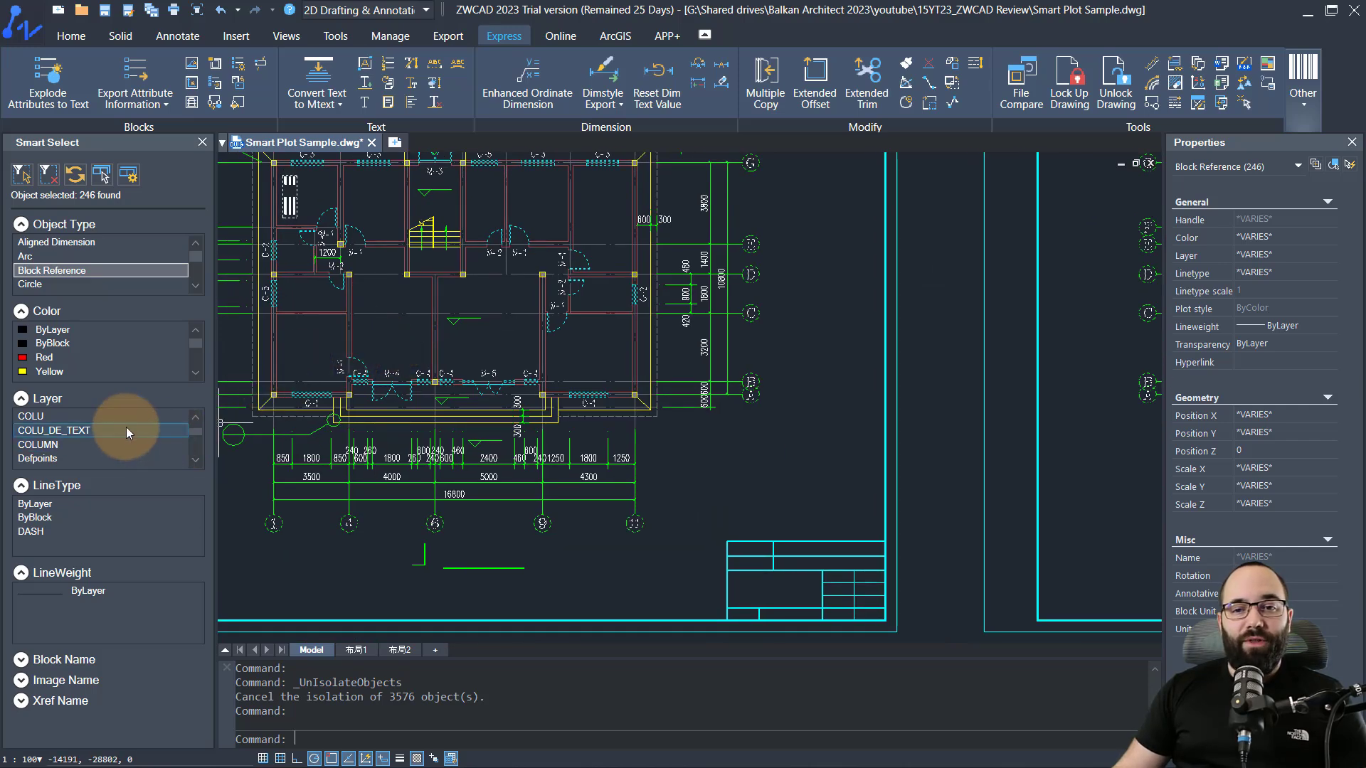
Enlarge Smart Select's layer filter list and narrow the block reference selection to the WINDOW layer
scroll(117, 434, "down", 2)
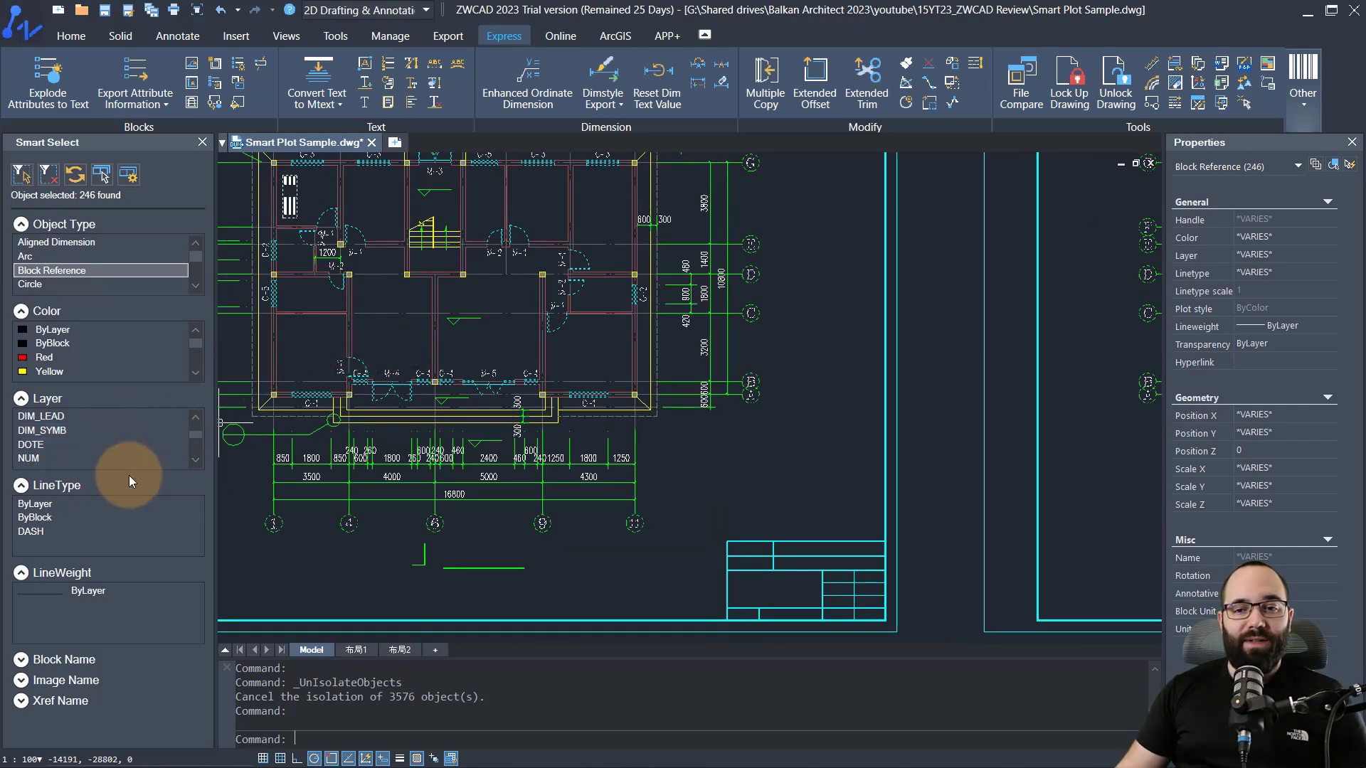
left_click_drag(129, 475, 126, 659)
scroll(144, 506, "down", 2)
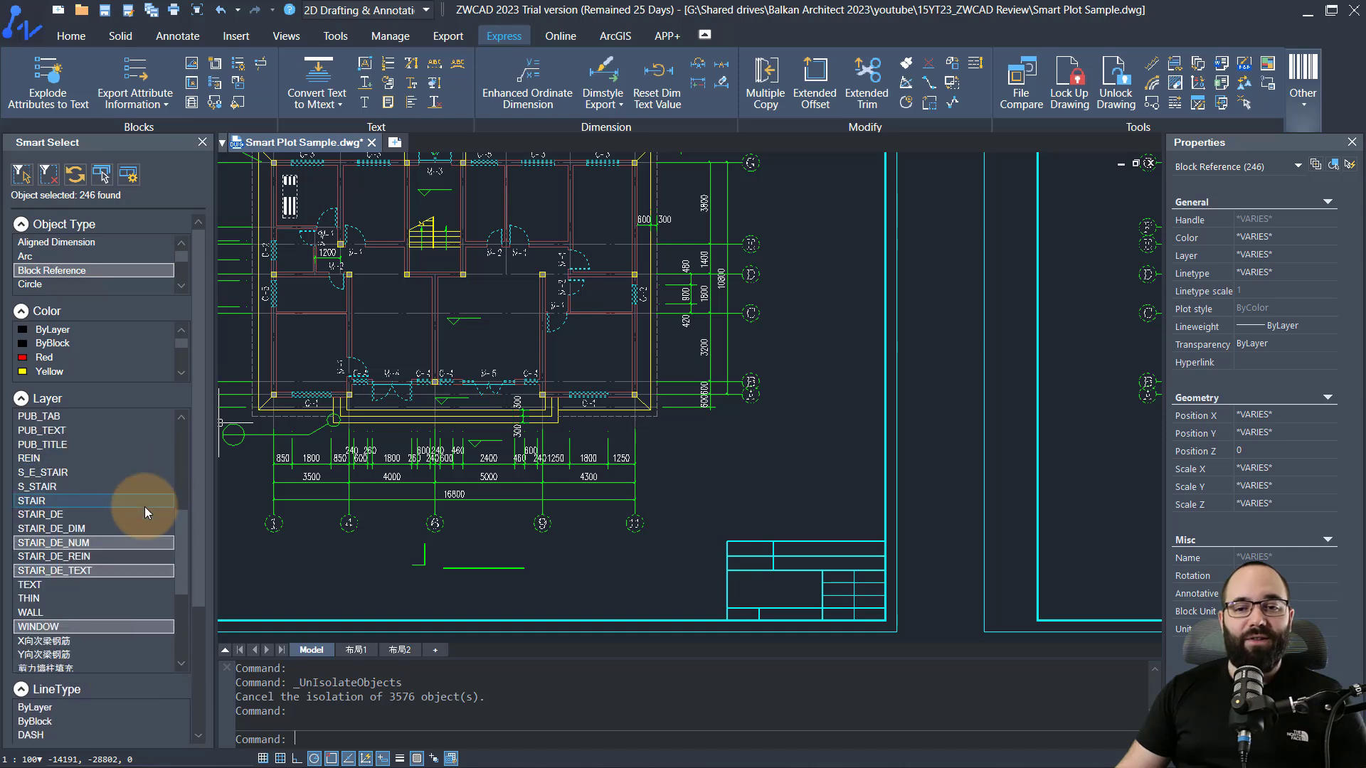
scroll(143, 506, "down", 4)
scroll(142, 501, "up", 6)
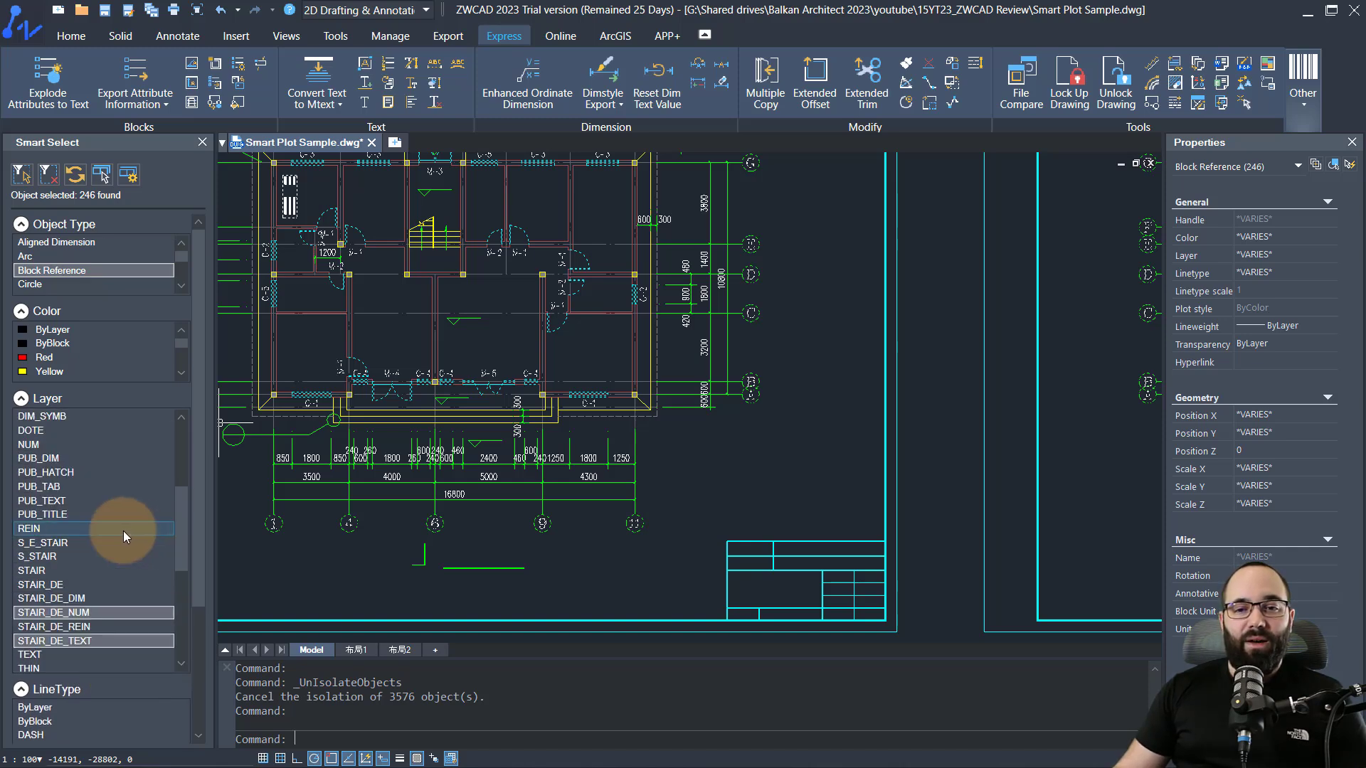
scroll(122, 531, "up", 5)
scroll(104, 522, "down", 8)
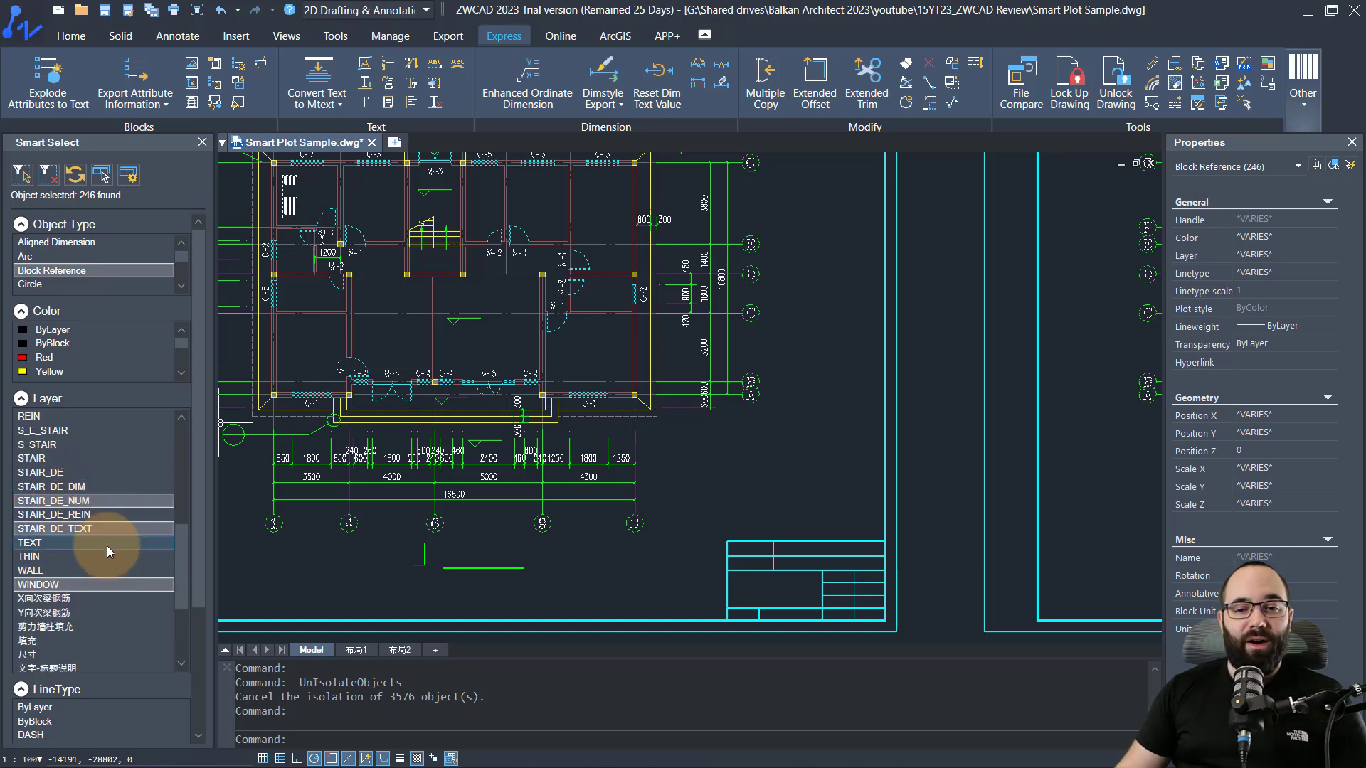
scroll(107, 545, "down", 2)
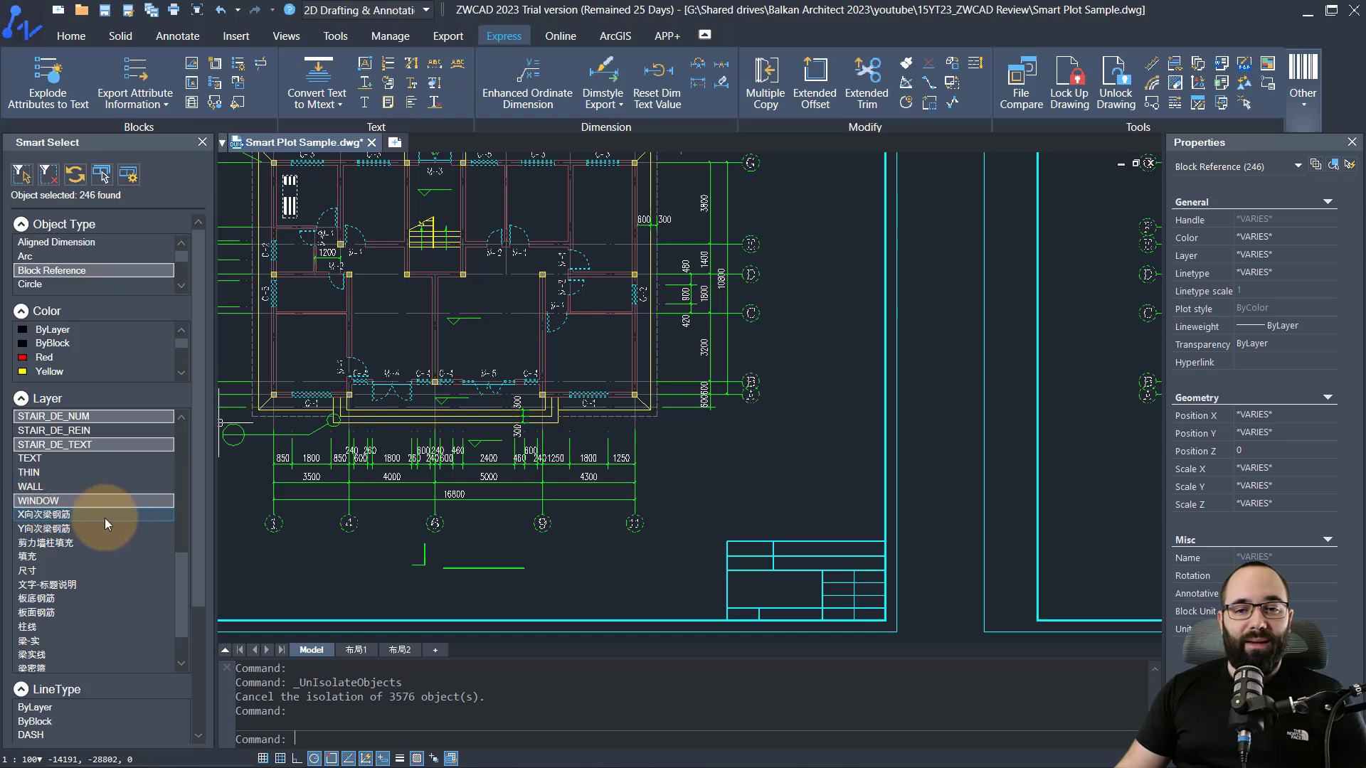
left_click(53, 502)
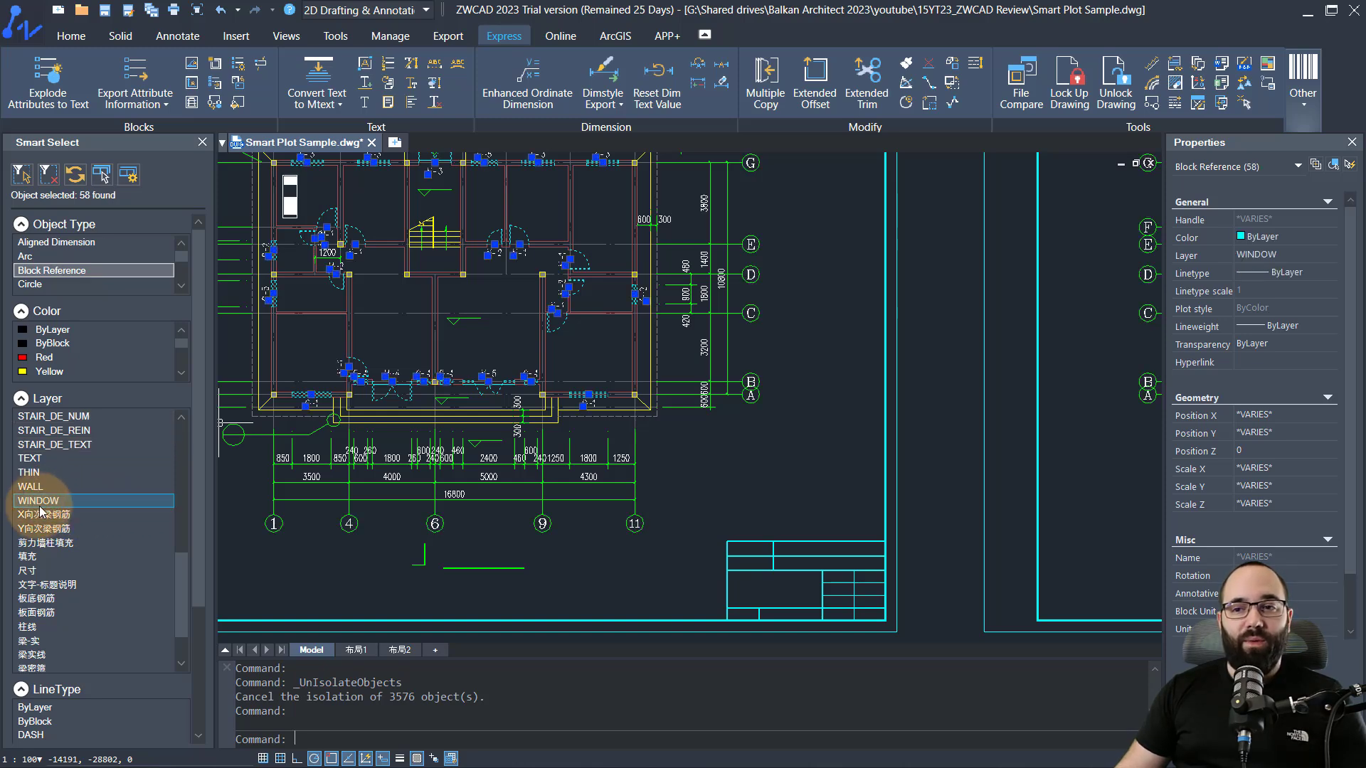
Examine the selected WINDOW layer blocks in the first two floor plans, including the doors and windows
scroll(418, 530, "down", 5)
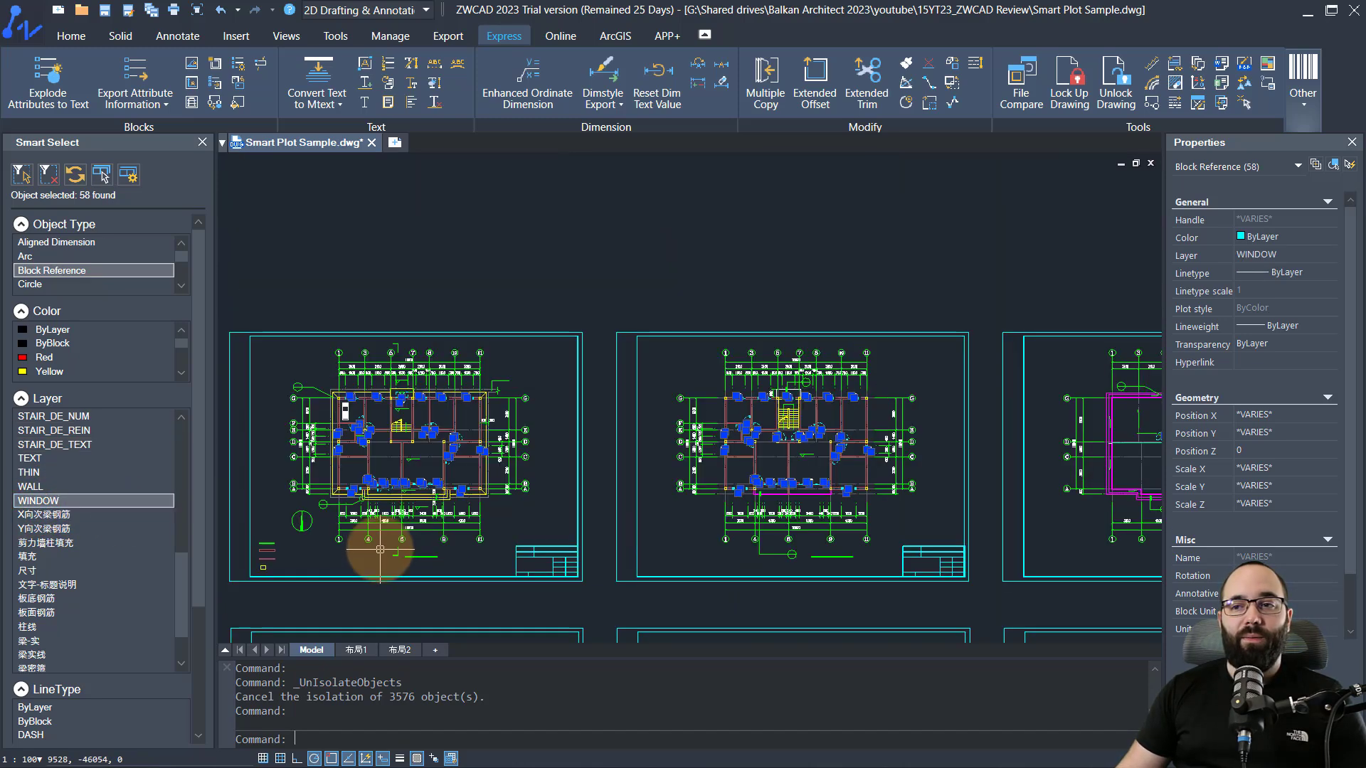
scroll(442, 539, "up", 5)
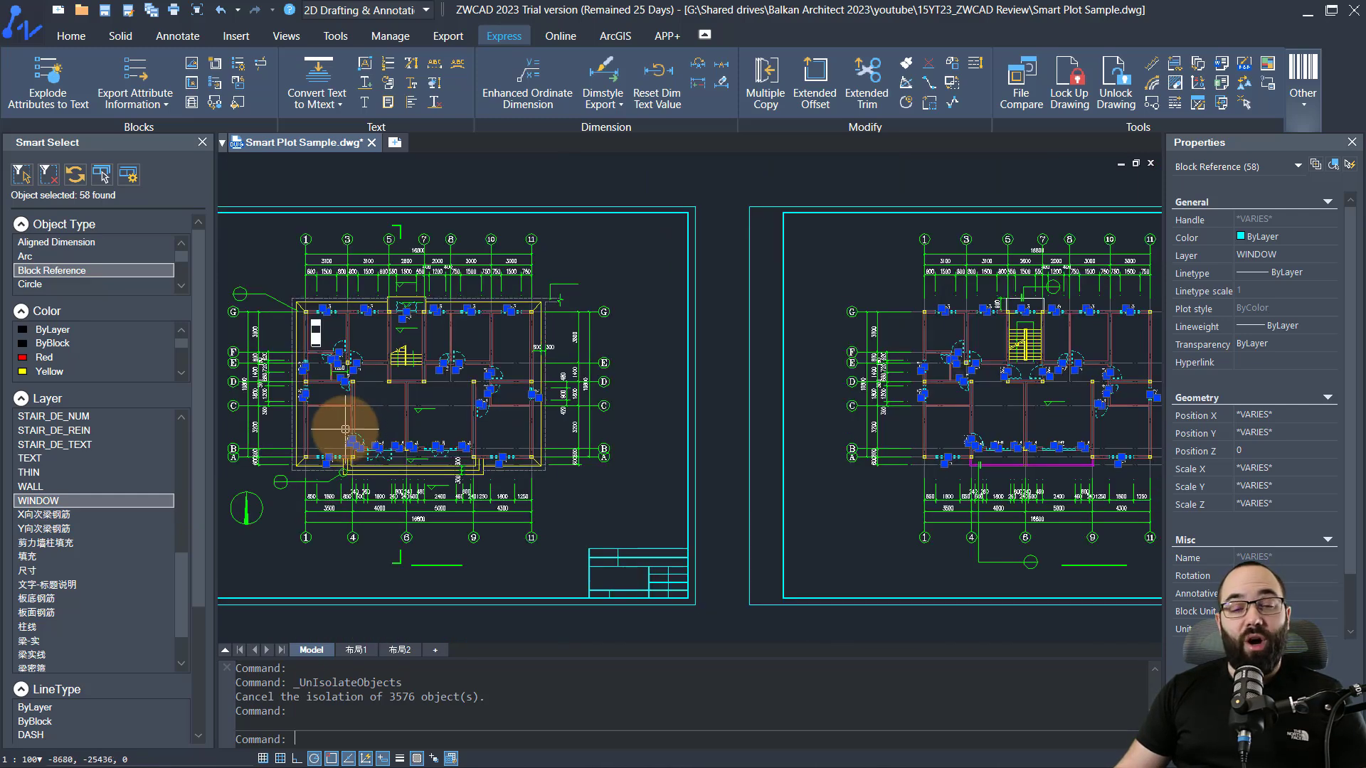
scroll(336, 388, "up", 5)
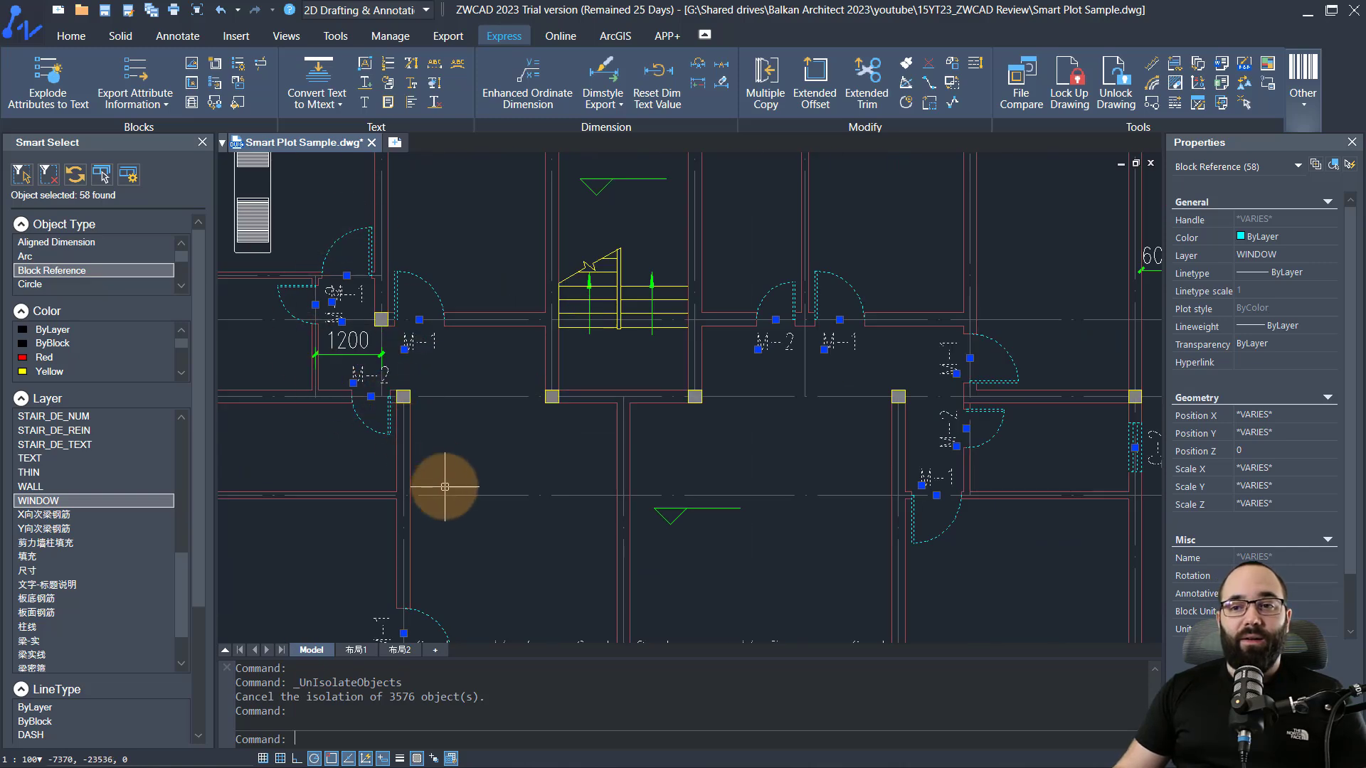
scroll(459, 483, "down", 4)
middle_click_drag(460, 482, 457, 441)
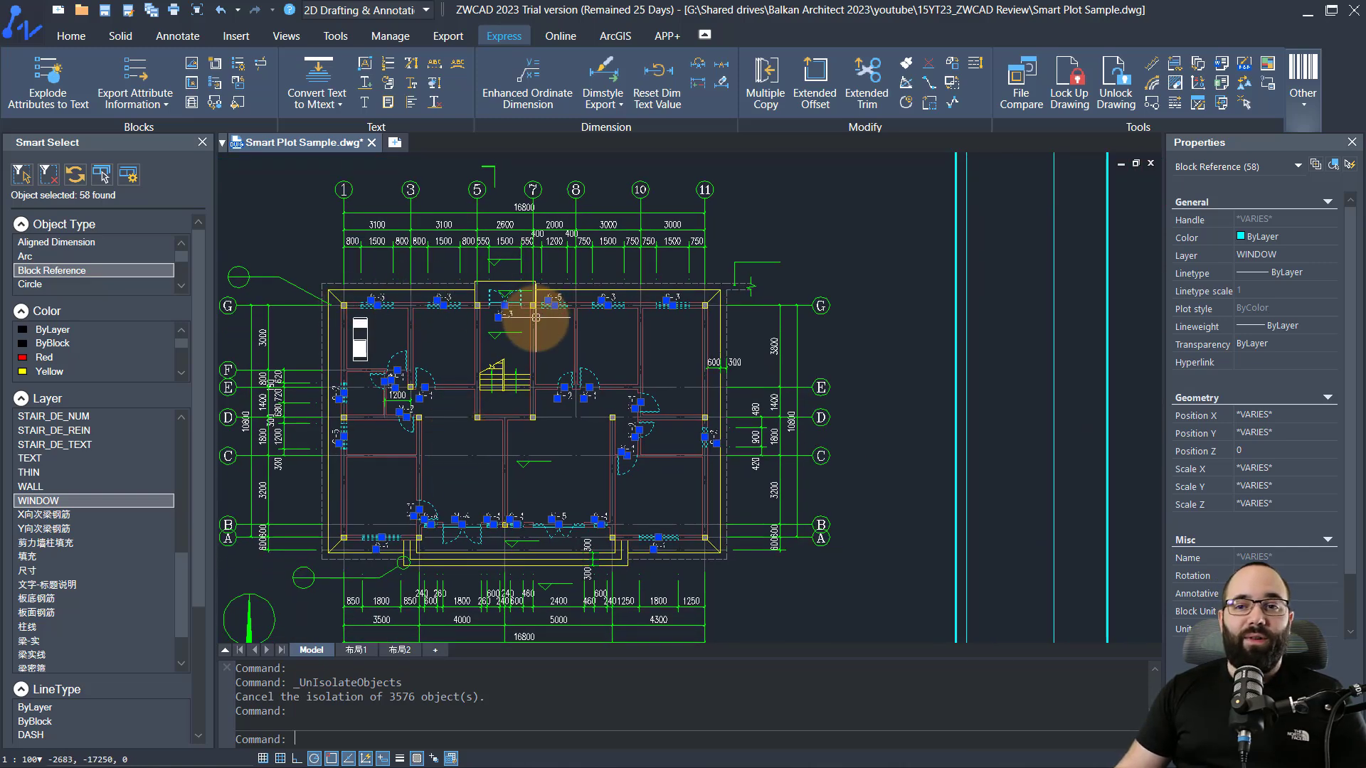
Look over the selected WINDOW layer blocks in the first floor plan and clear the selection
scroll(395, 363, "up", 3)
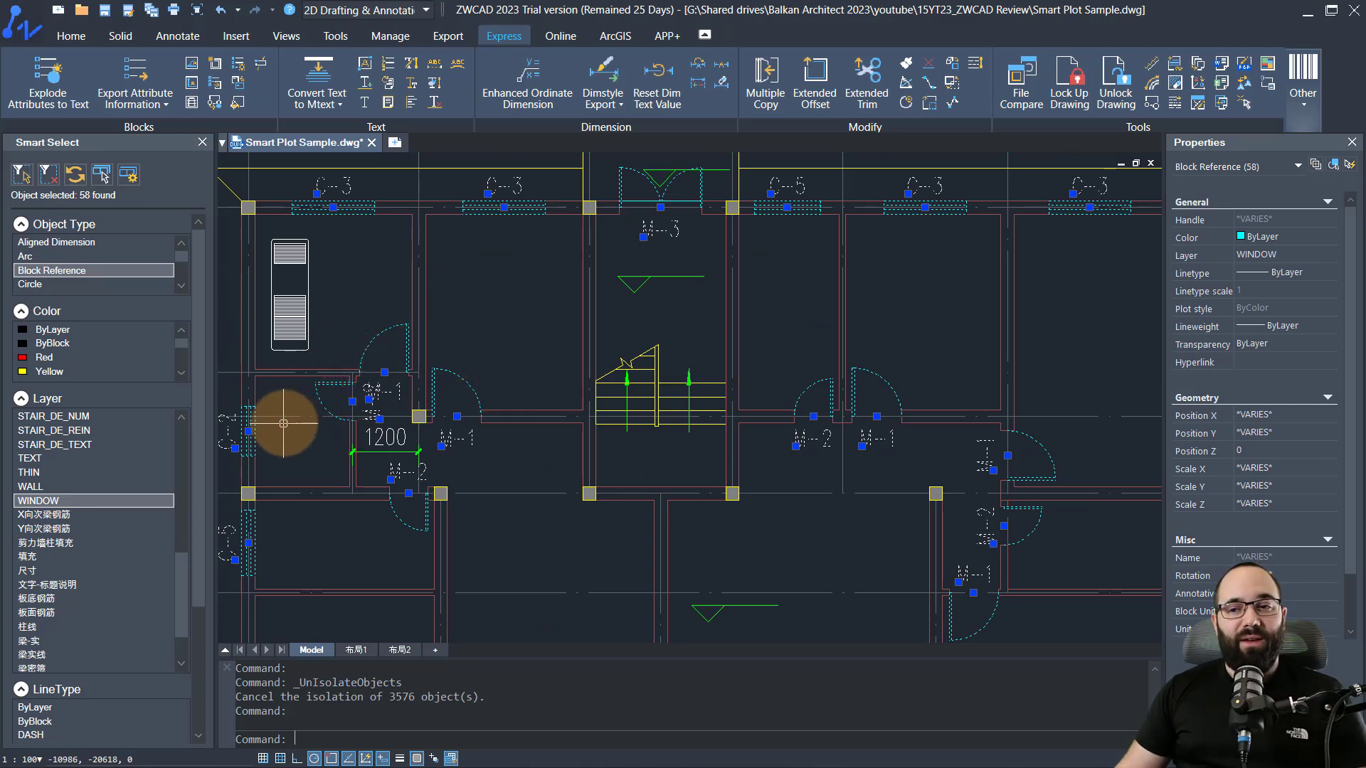
middle_click_drag(510, 461, 480, 445)
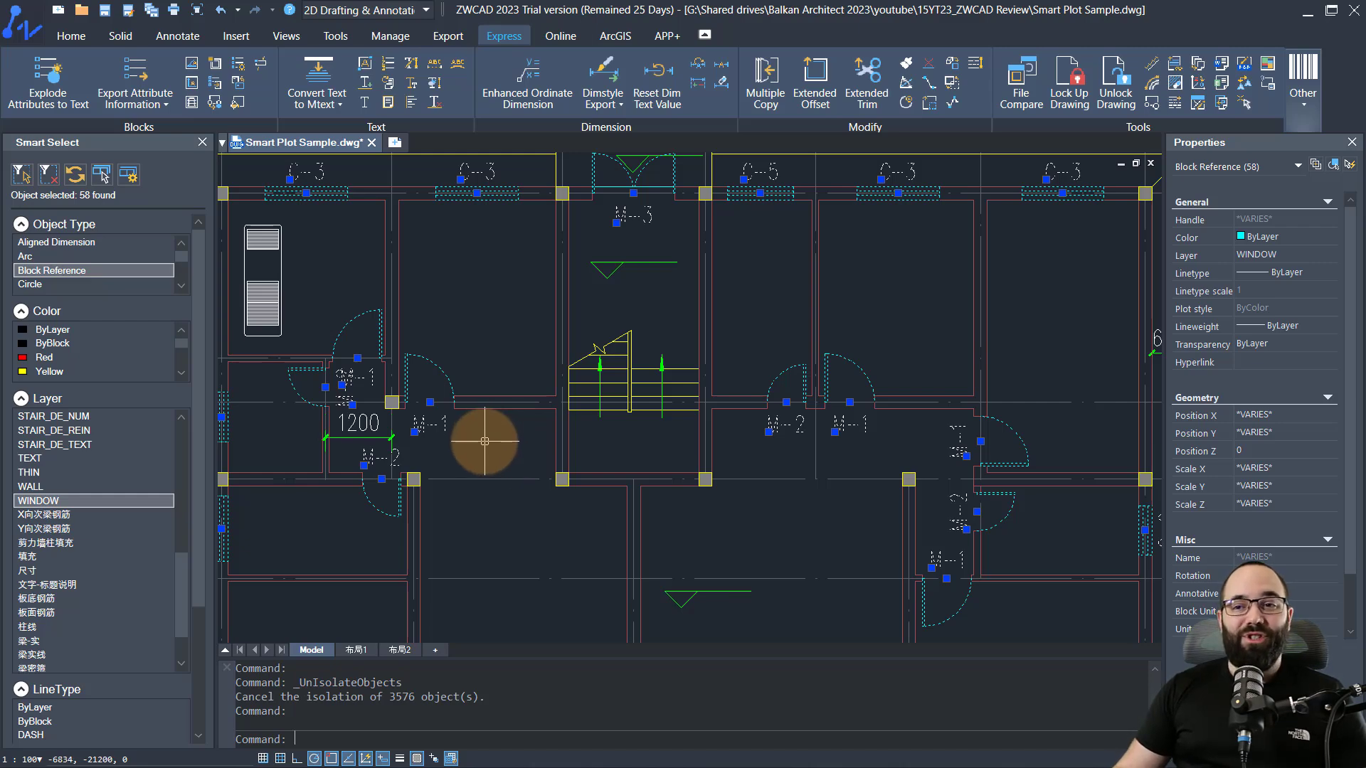
scroll(484, 446, "down", 2)
middle_click_drag(483, 446, 489, 407)
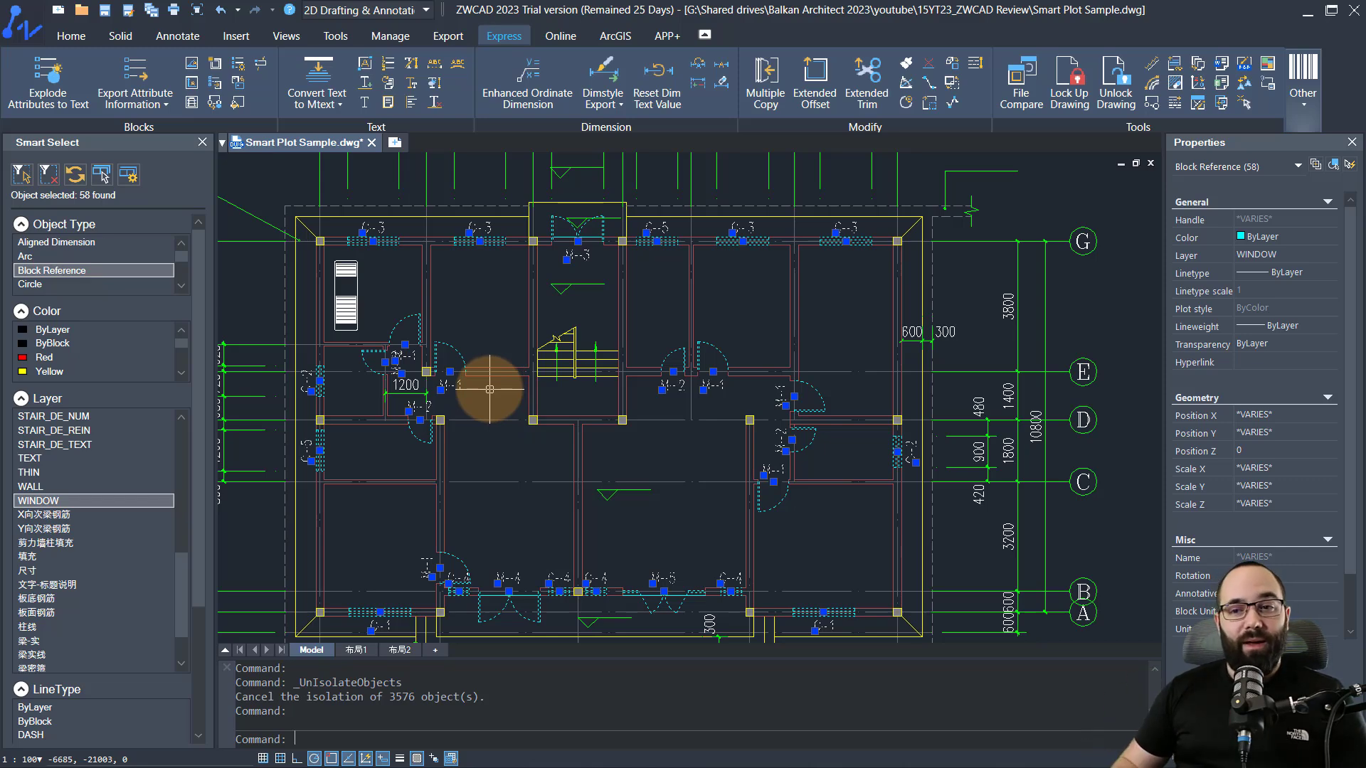
scroll(481, 405, "down", 2)
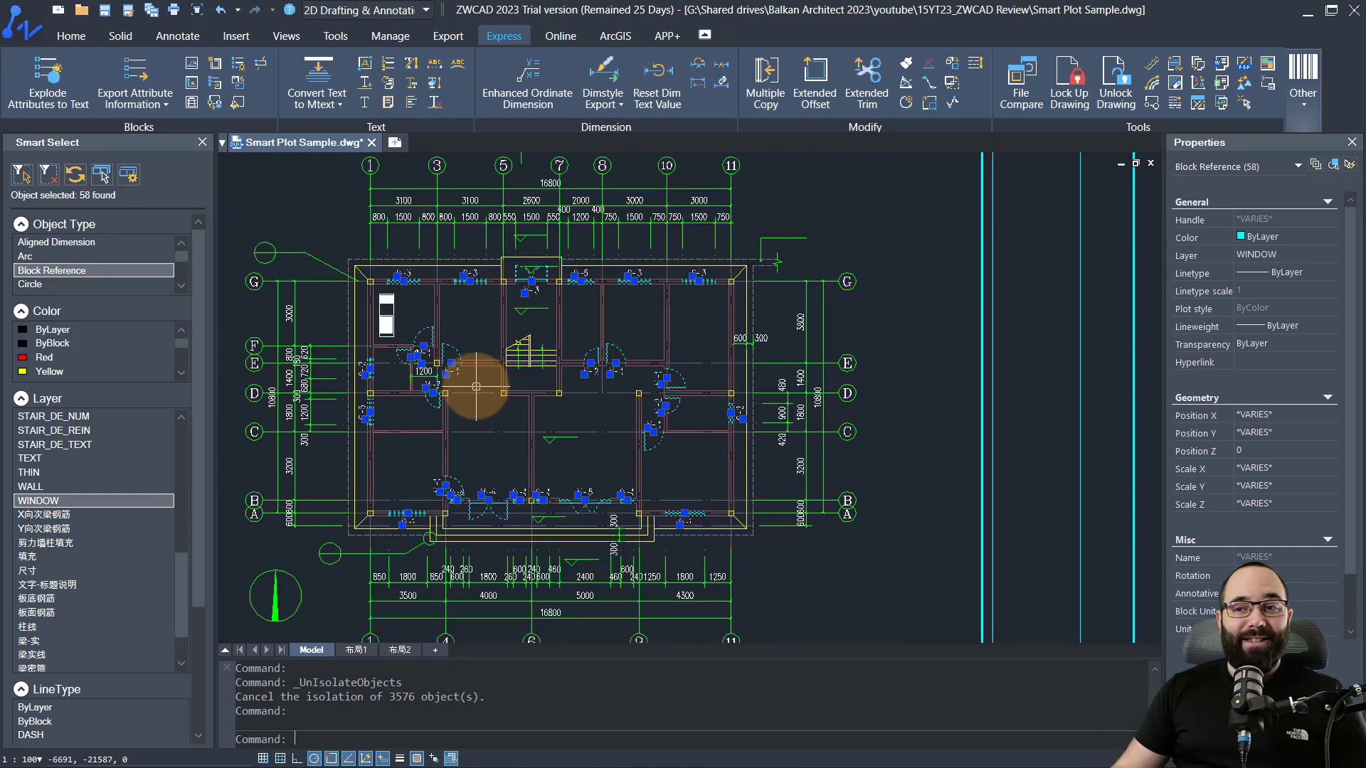
middle_click_drag(496, 445, 487, 438)
key("Escape")
key("Escape")
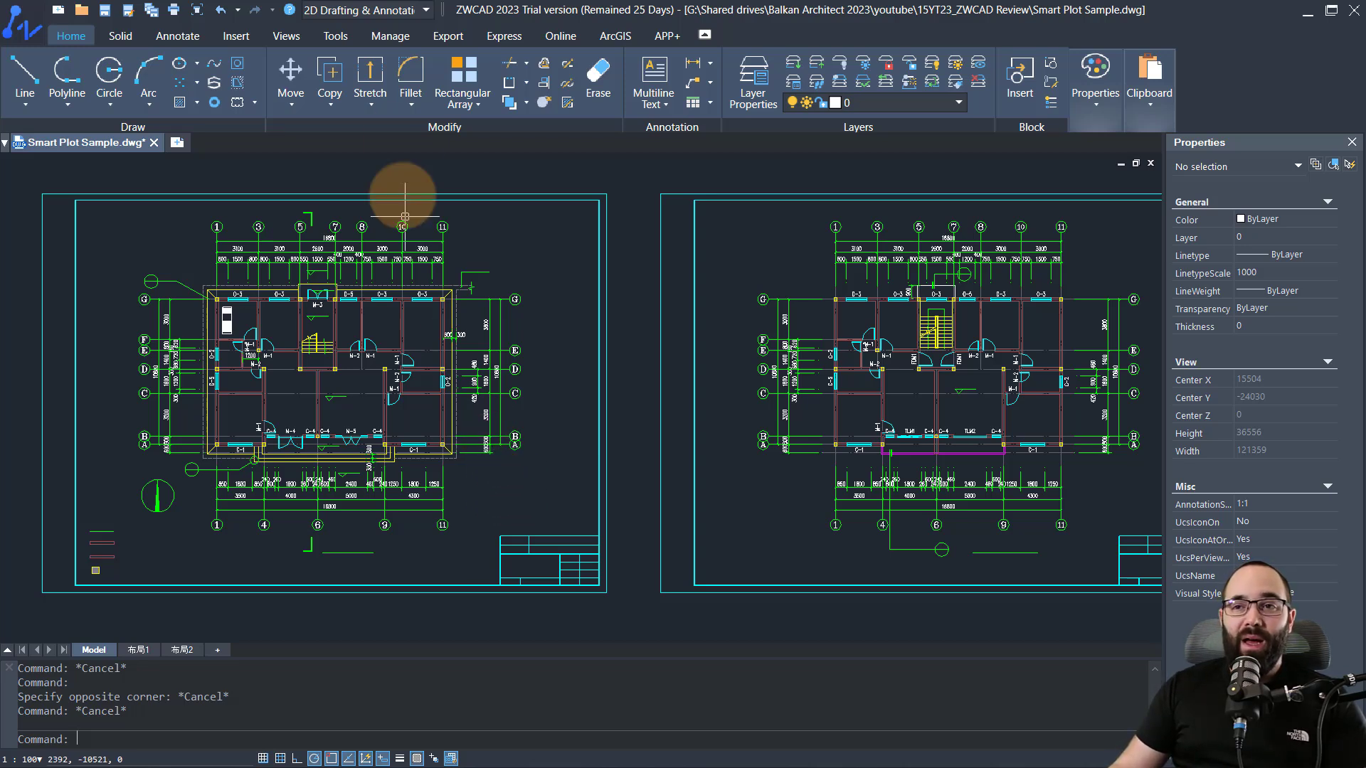
Place a Point type Smart Voice note on the column at grid 1/G of the first floor plan
left_click(336, 37)
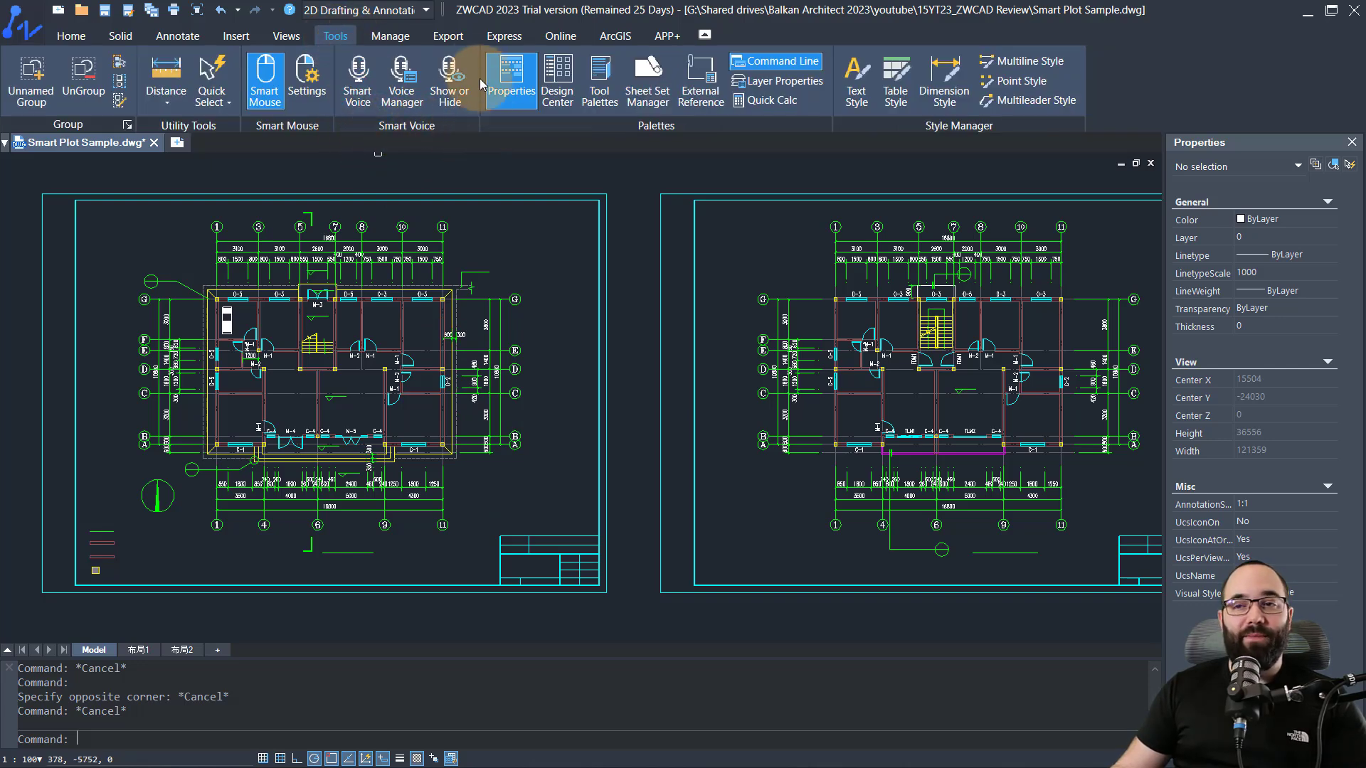
left_click(358, 105)
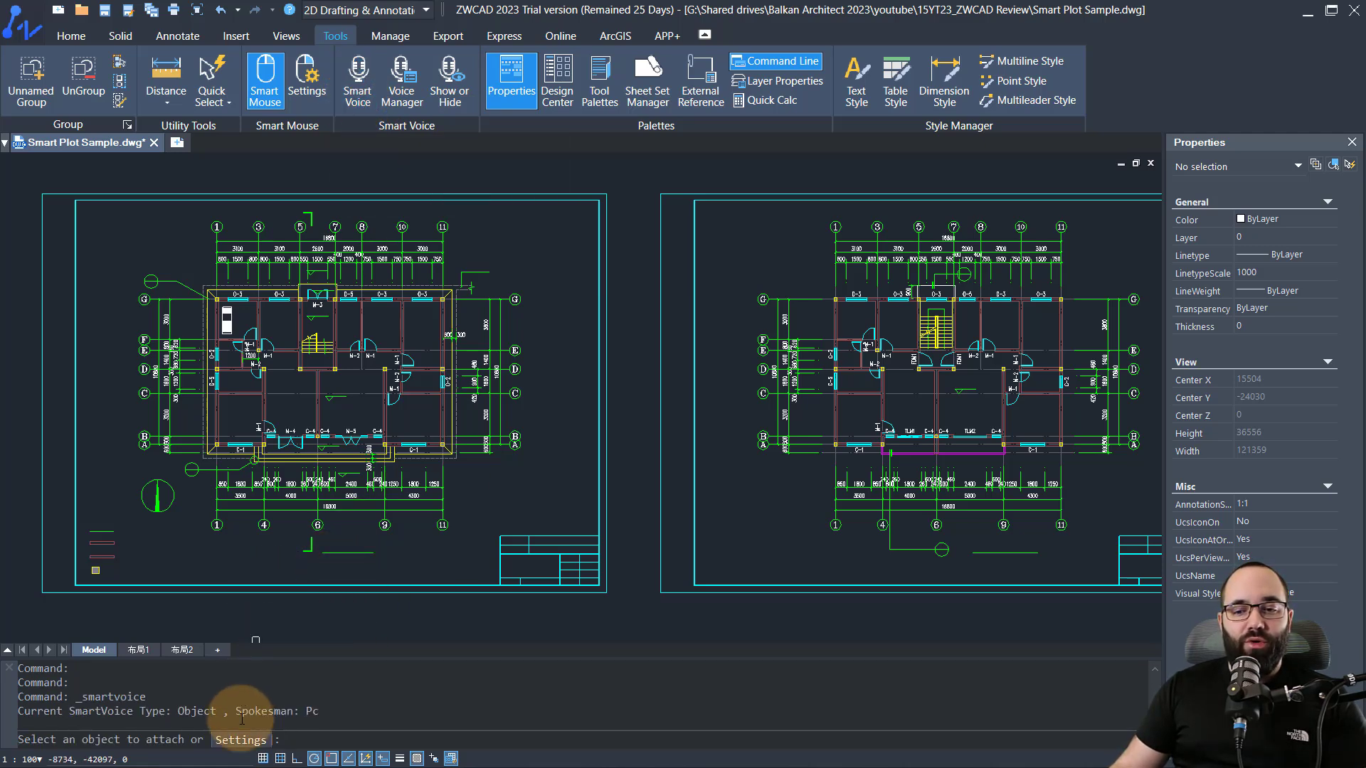
left_click(241, 740)
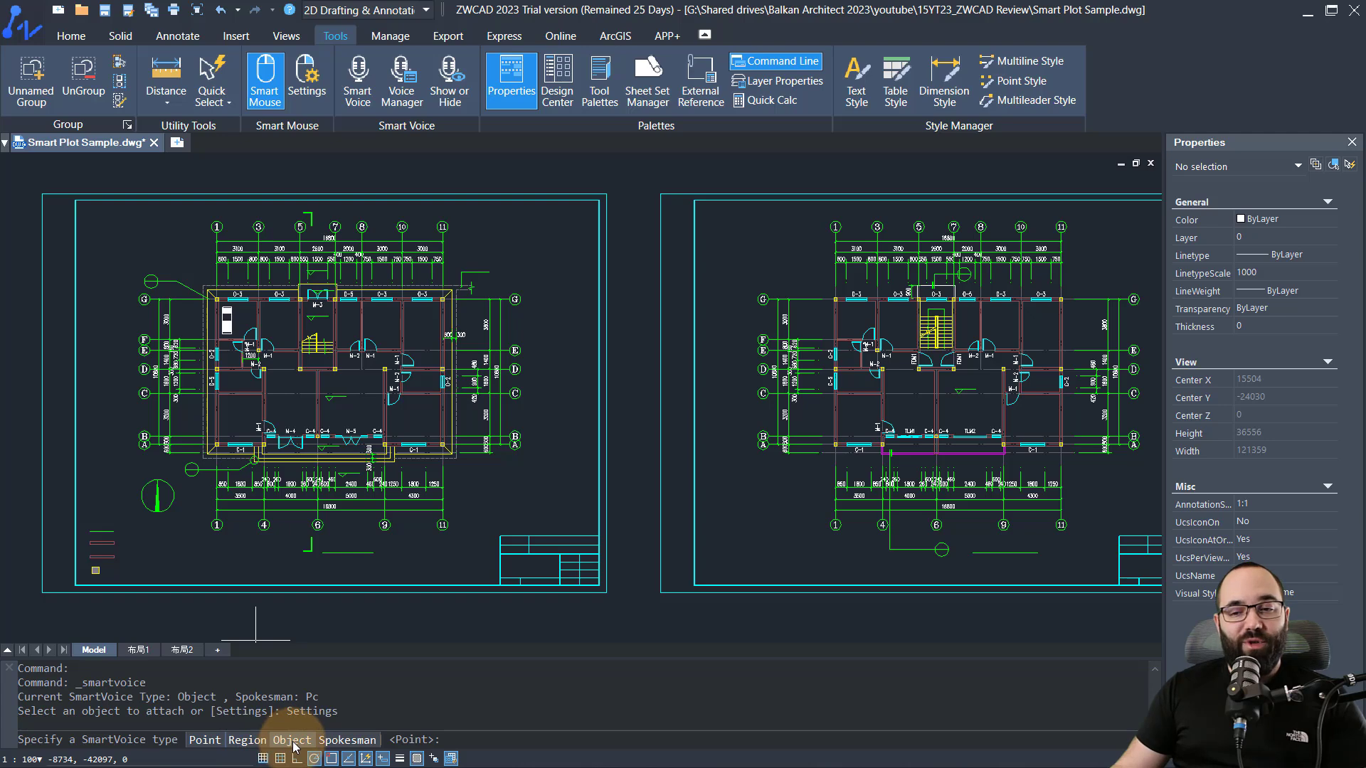
left_click(204, 741)
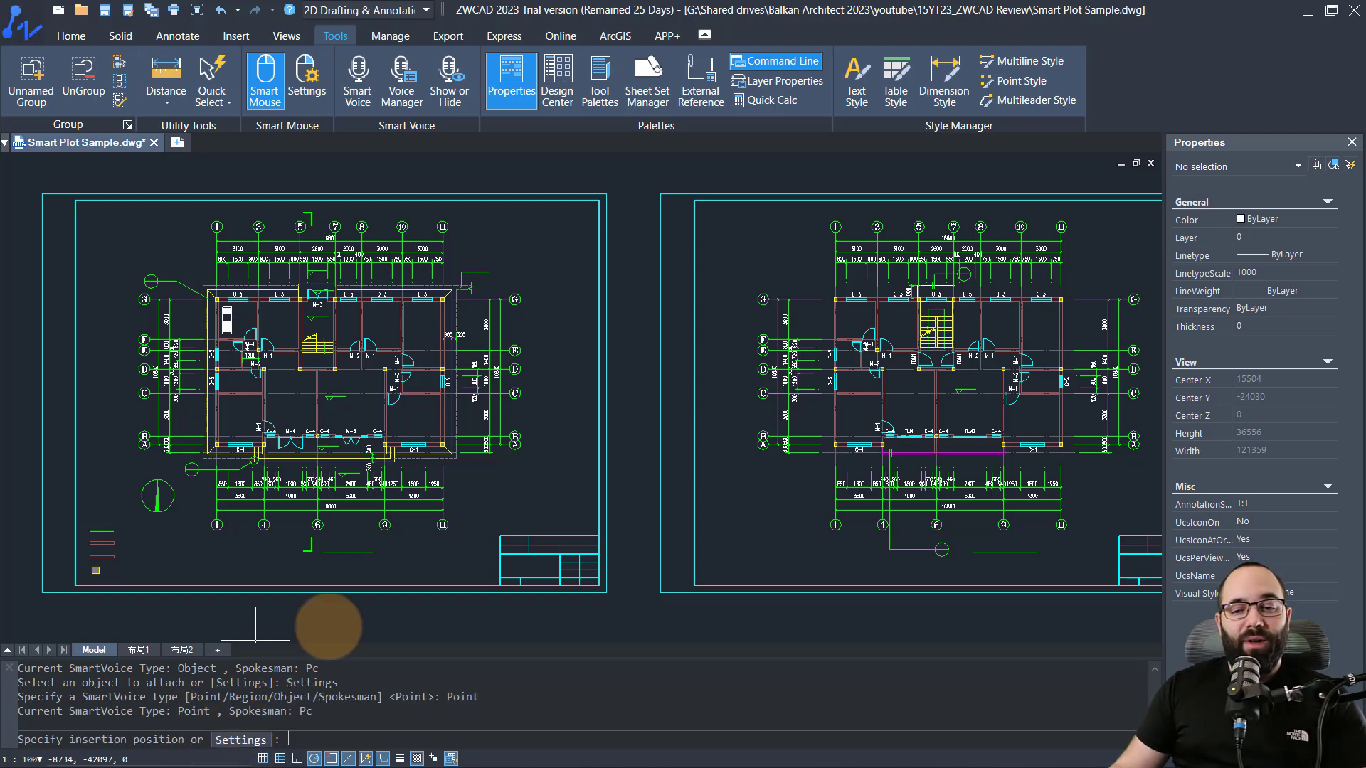
scroll(224, 300, "up", 5)
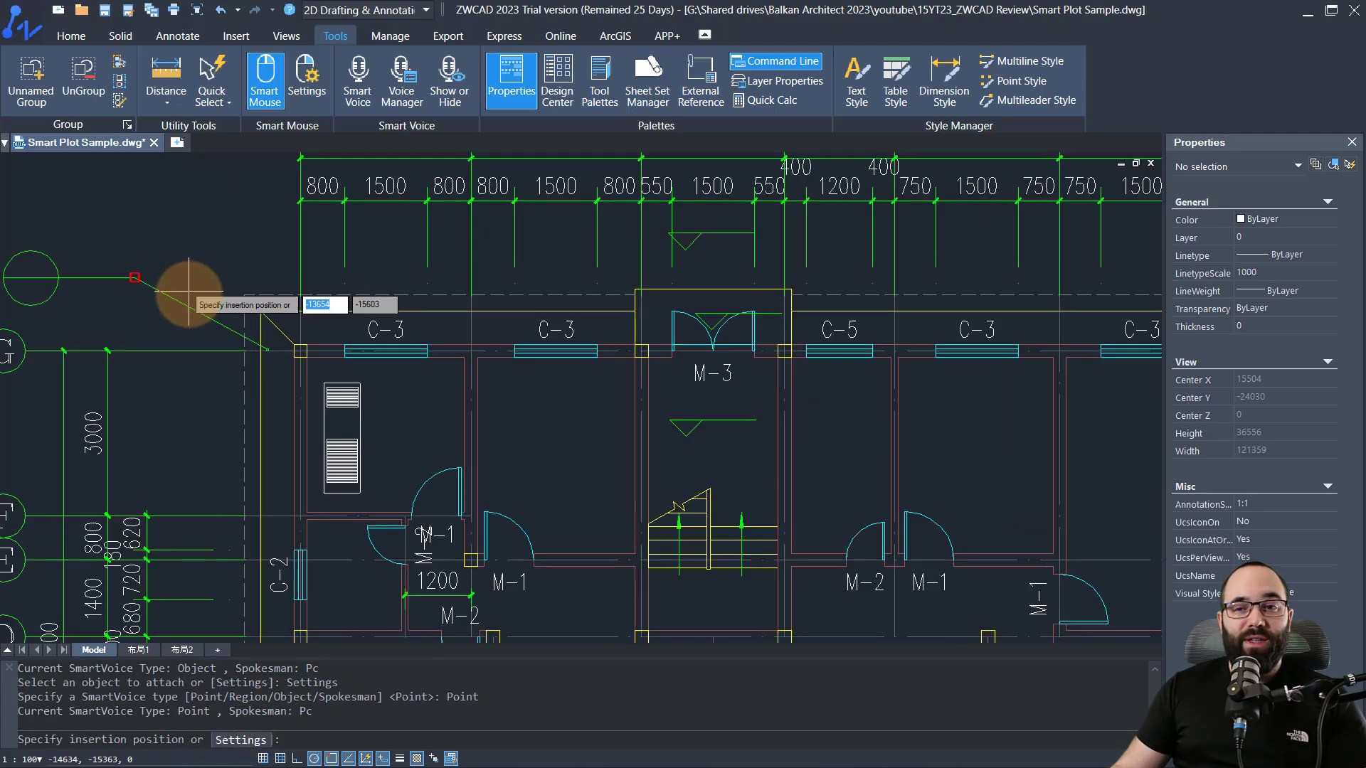
scroll(451, 451, "up", 3)
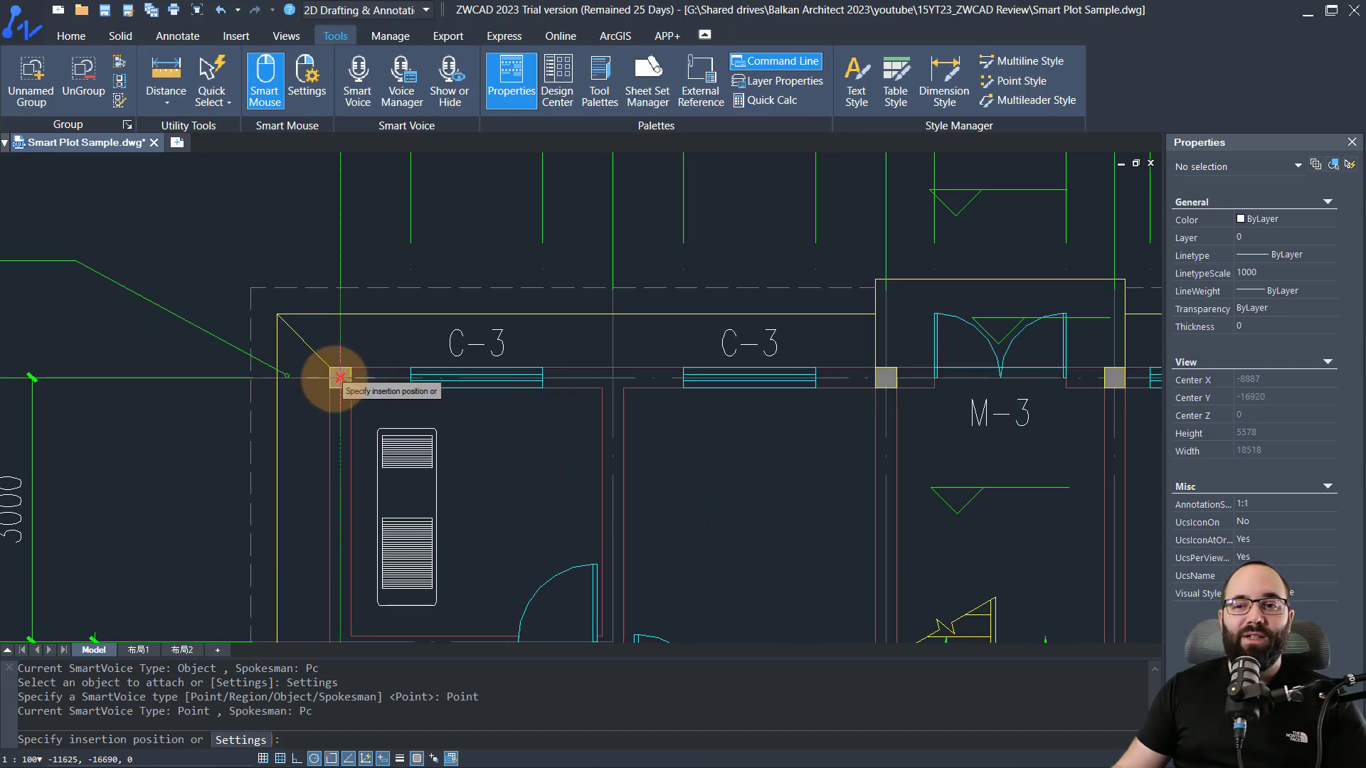
scroll(340, 377, "up", 4)
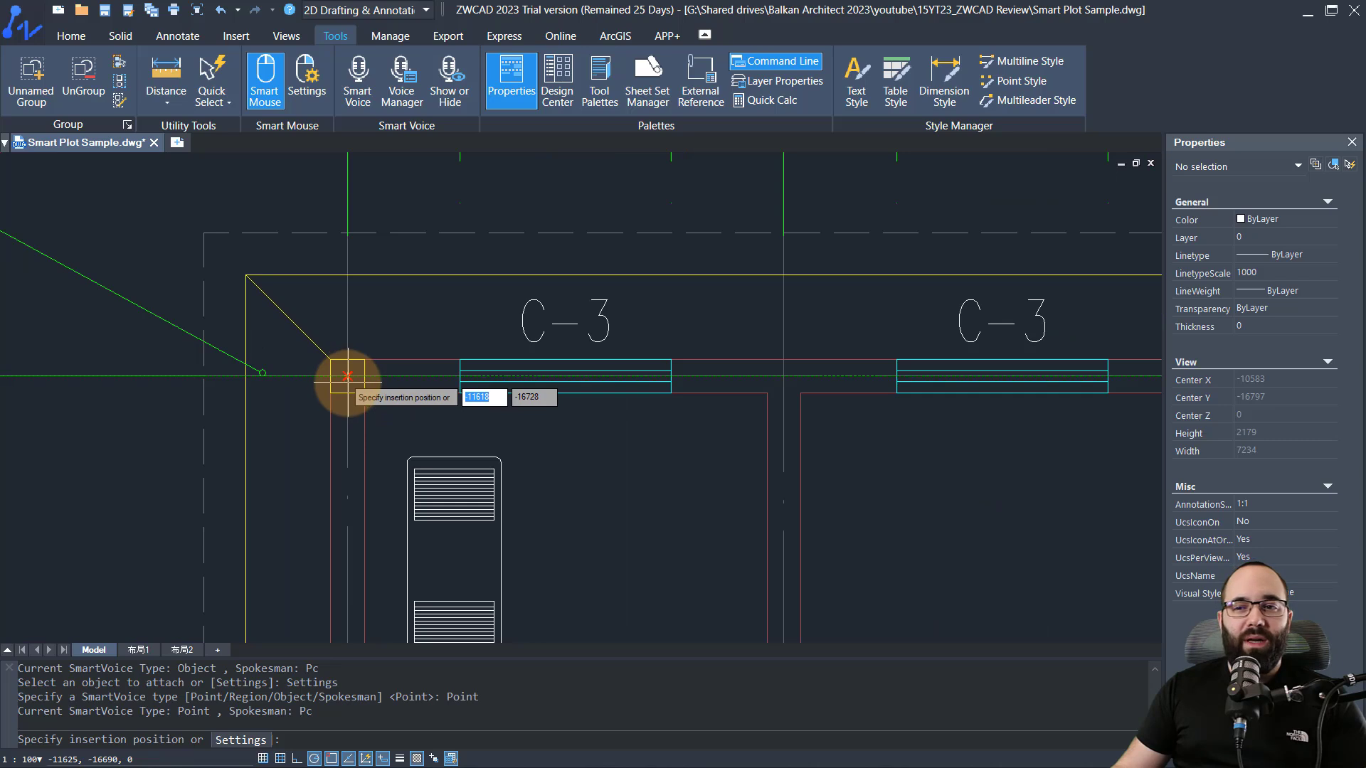
scroll(347, 376, "down", 2)
scroll(347, 375, "down", 1)
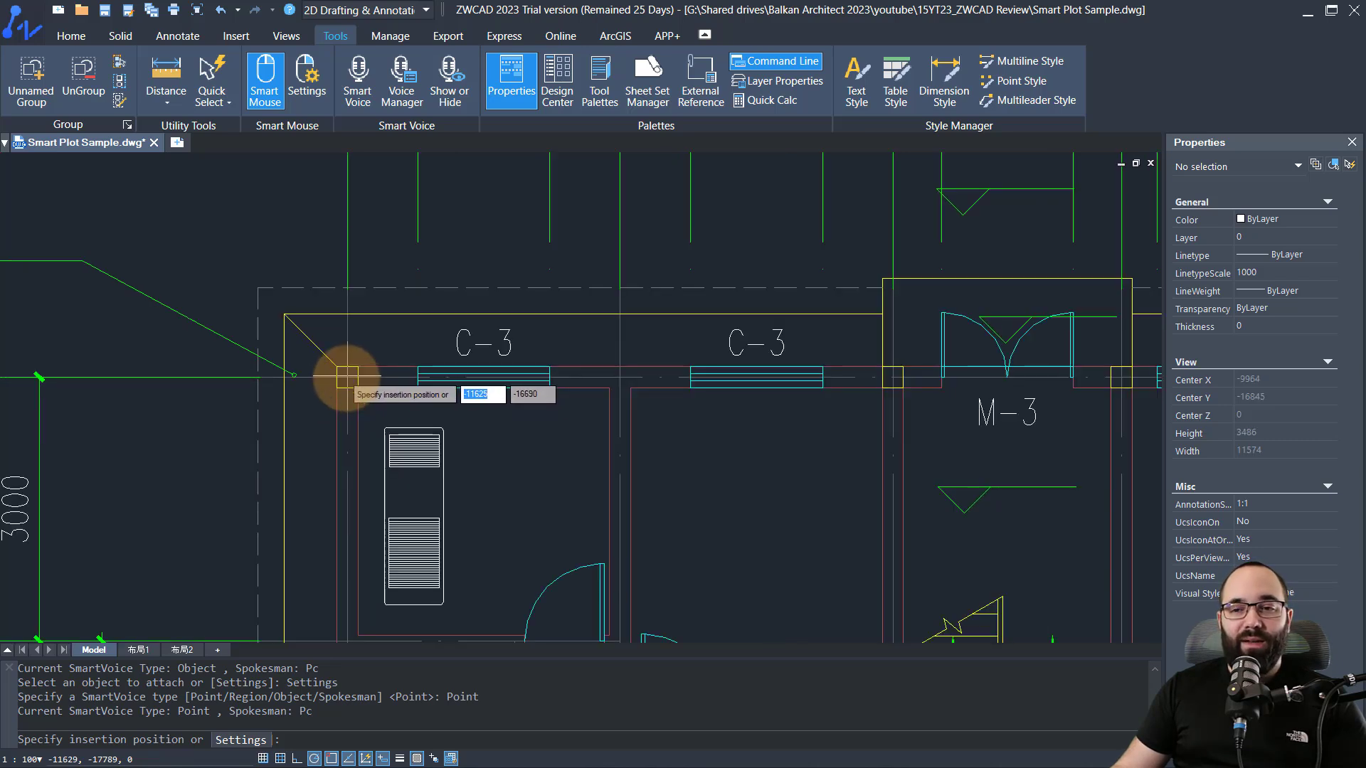
left_click(347, 377)
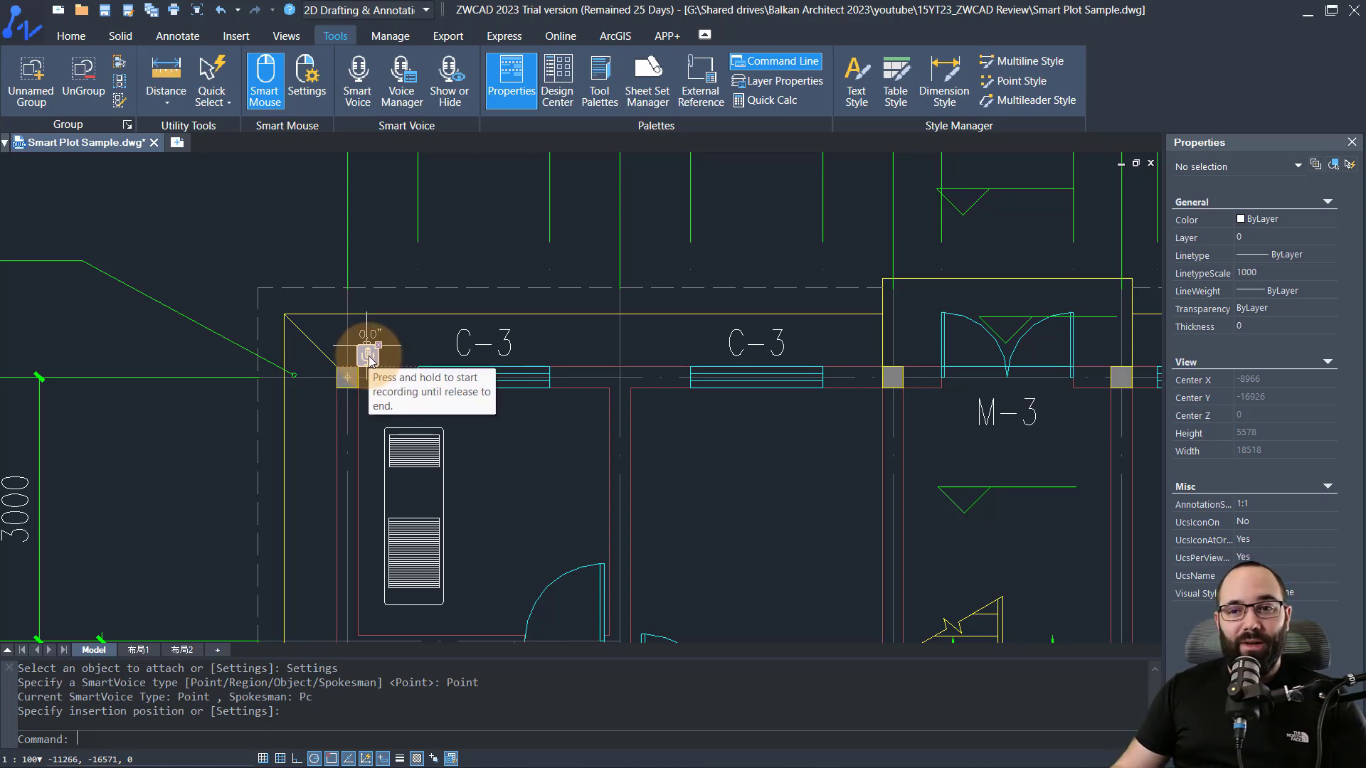
Record a short voice message in the note at column 1/G and play it back
left_click_drag(368, 359, 369, 360)
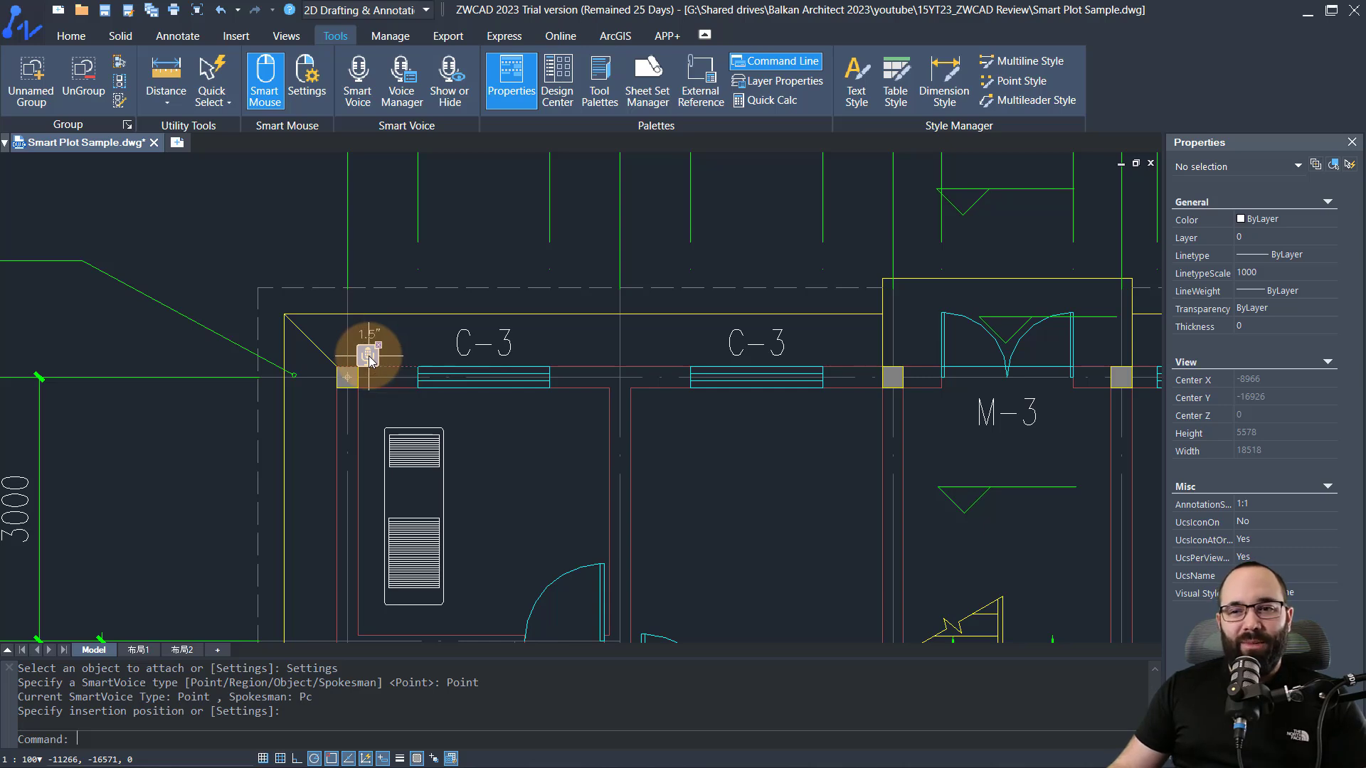
left_click_drag(369, 359, 368, 359)
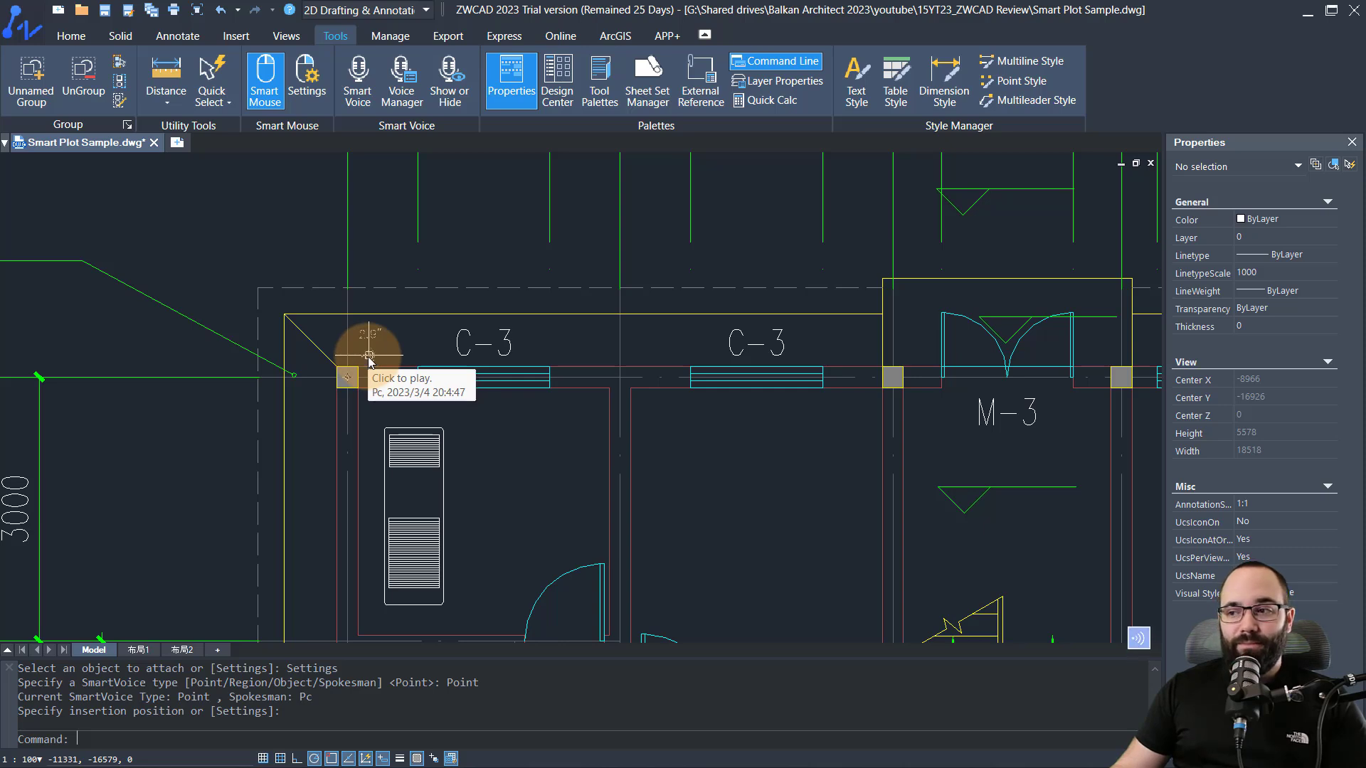
left_click(368, 357)
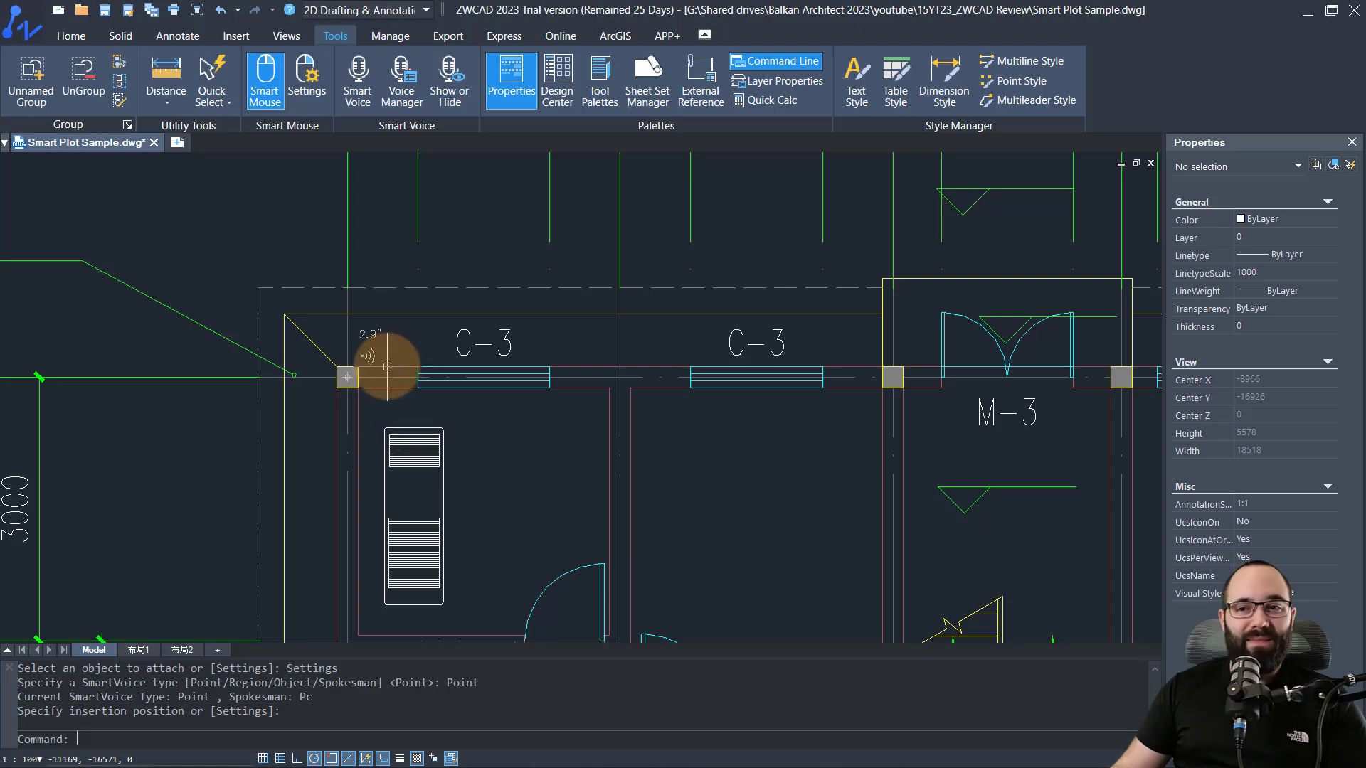
Start Smart Voice at the second floor plan with the SMARTVOICE command and set its type to Region
scroll(296, 321, "down", 3)
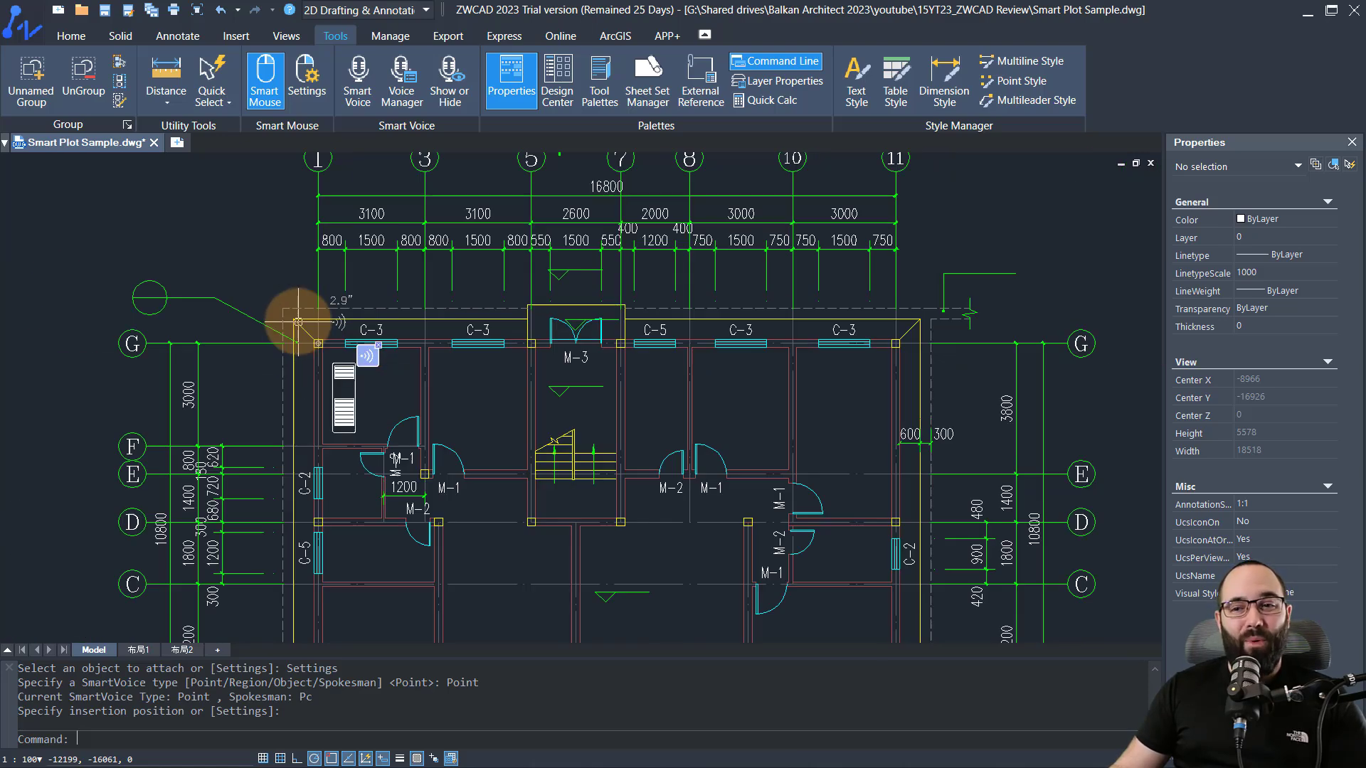
scroll(463, 423, "down", 1)
scroll(463, 422, "down", 4)
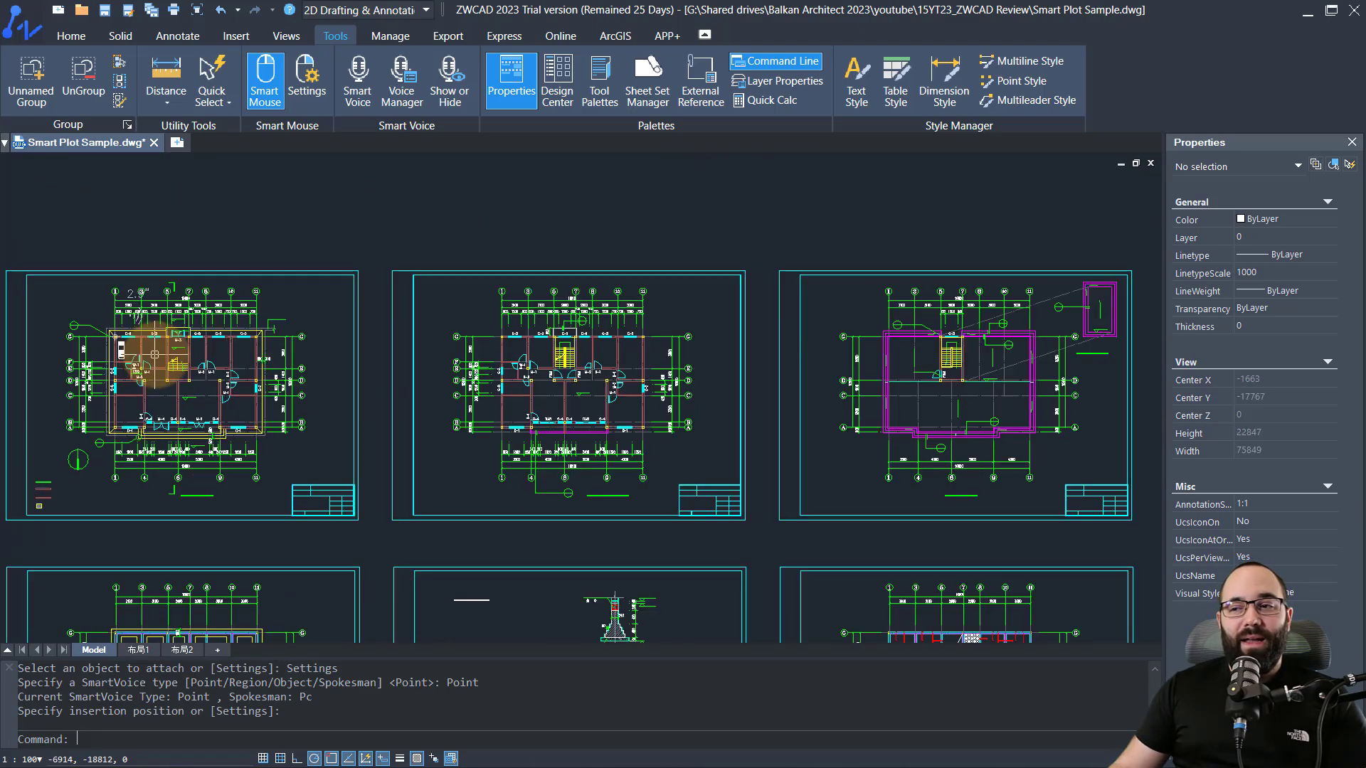
scroll(564, 335, "up", 4)
scroll(580, 370, "up", 2)
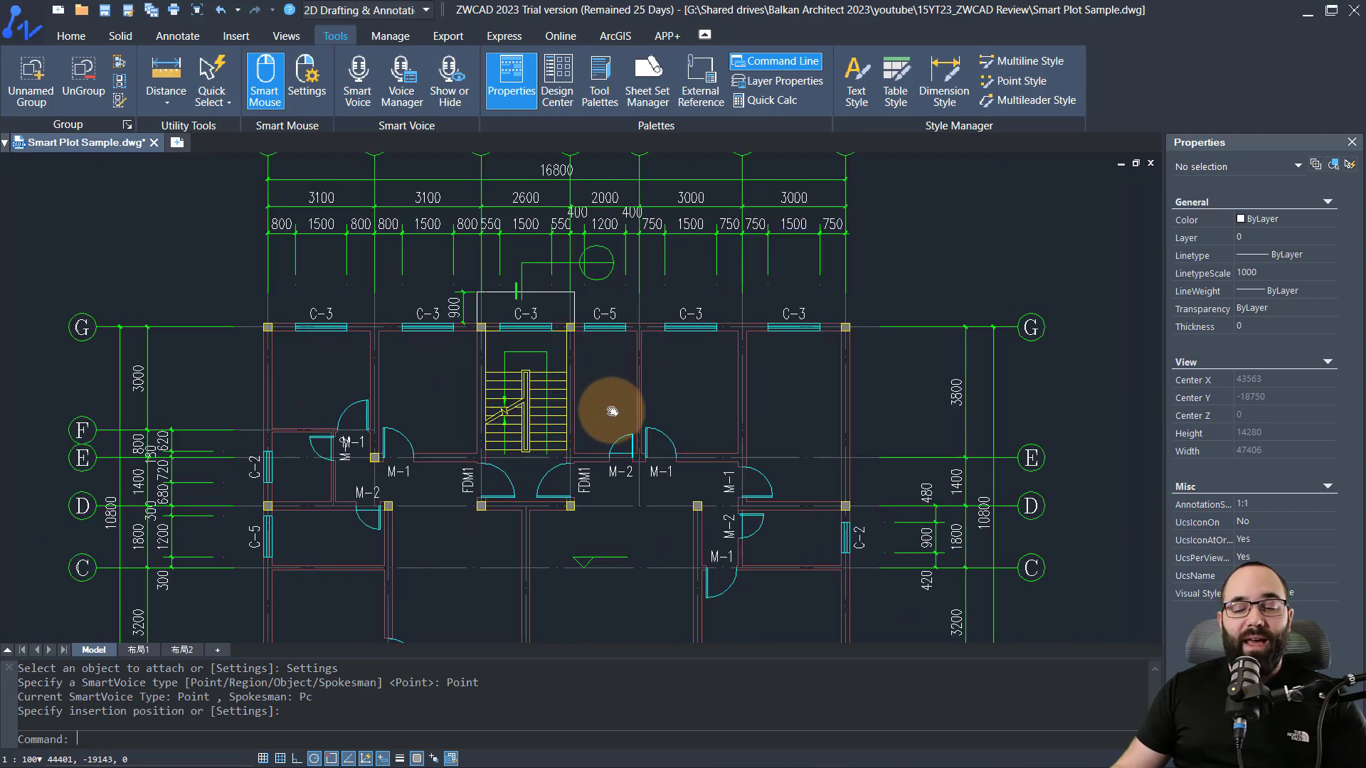
scroll(615, 387, "up", 1)
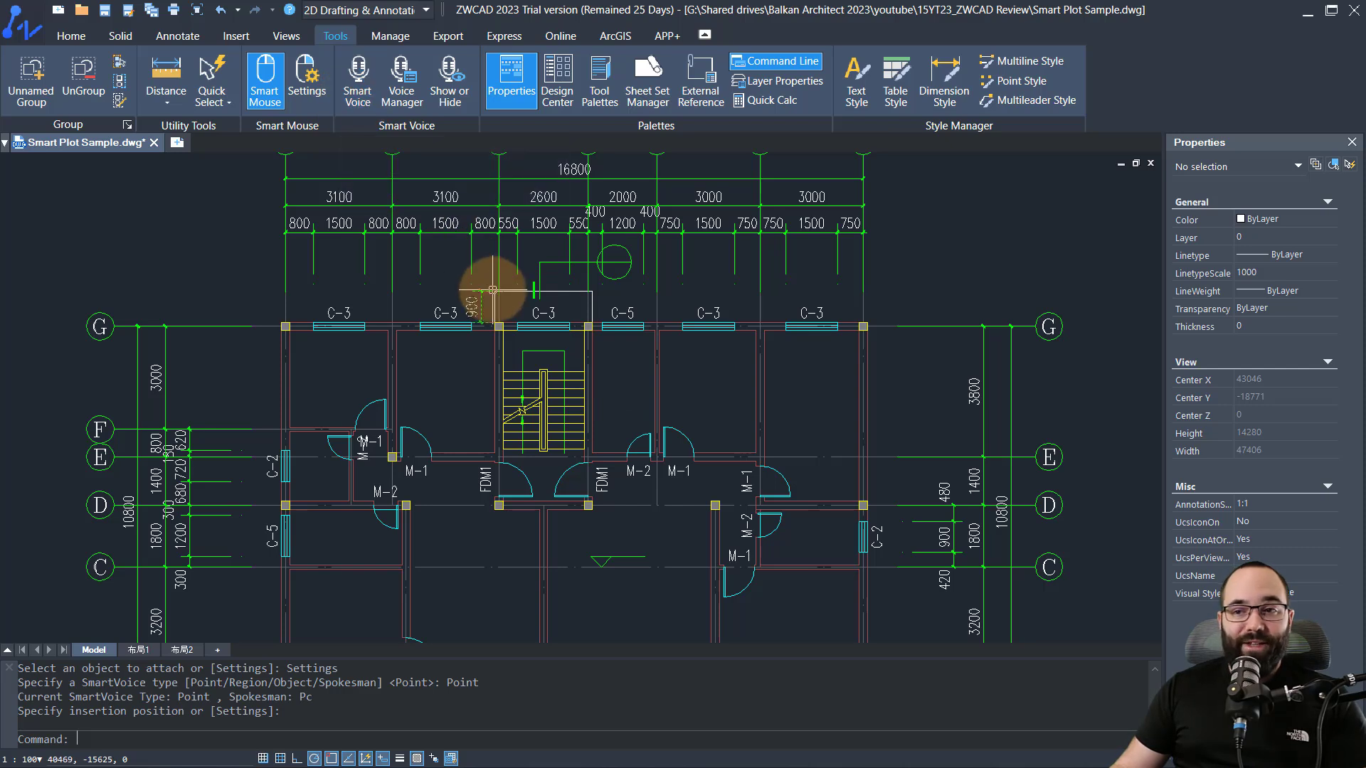
type("s")
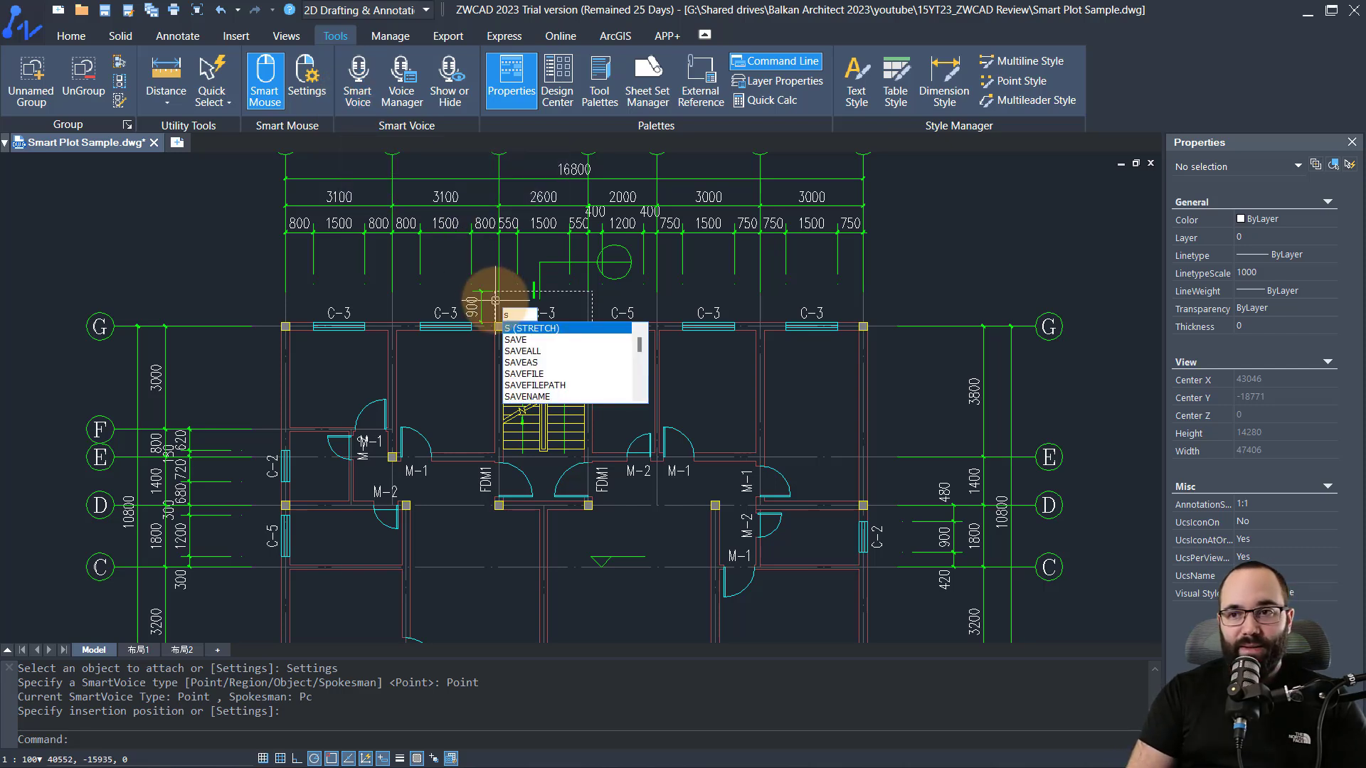
type("mar")
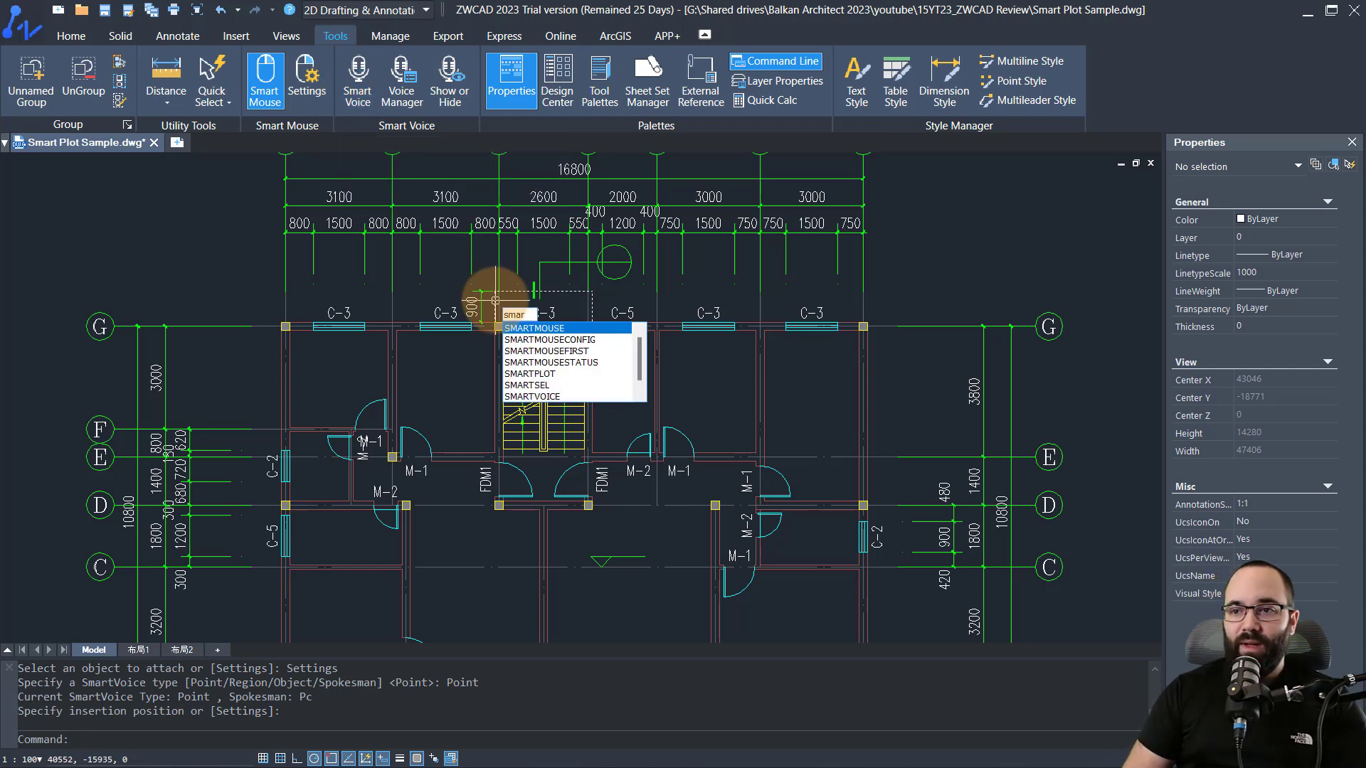
left_click(537, 396)
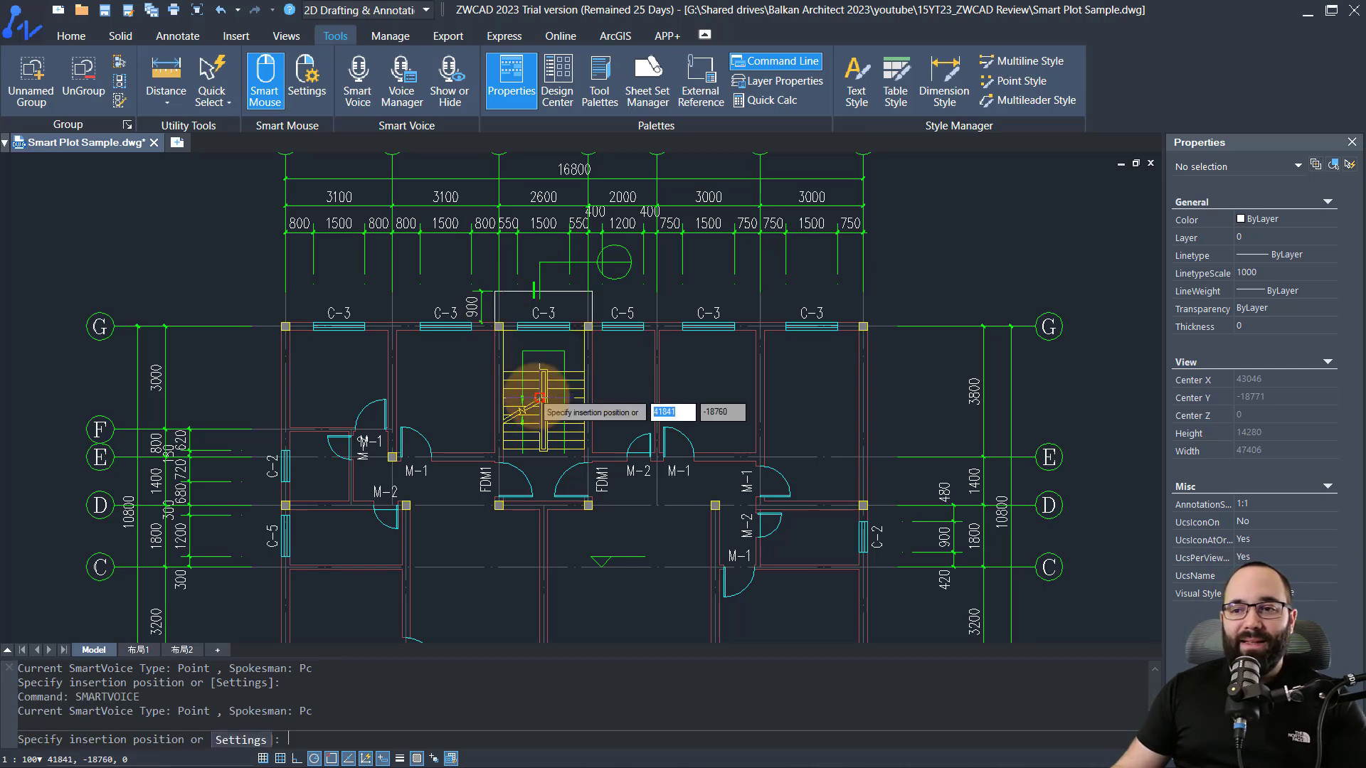
left_click(245, 739)
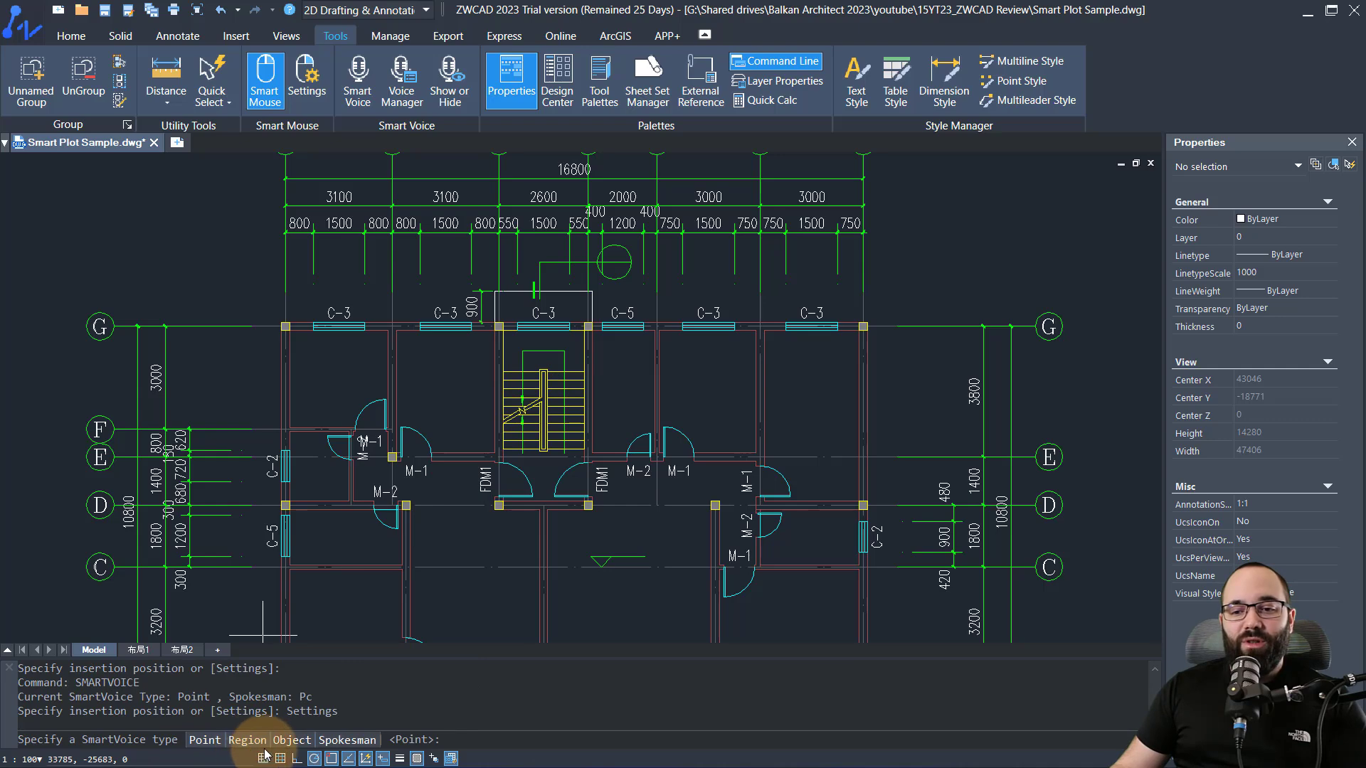
left_click(246, 740)
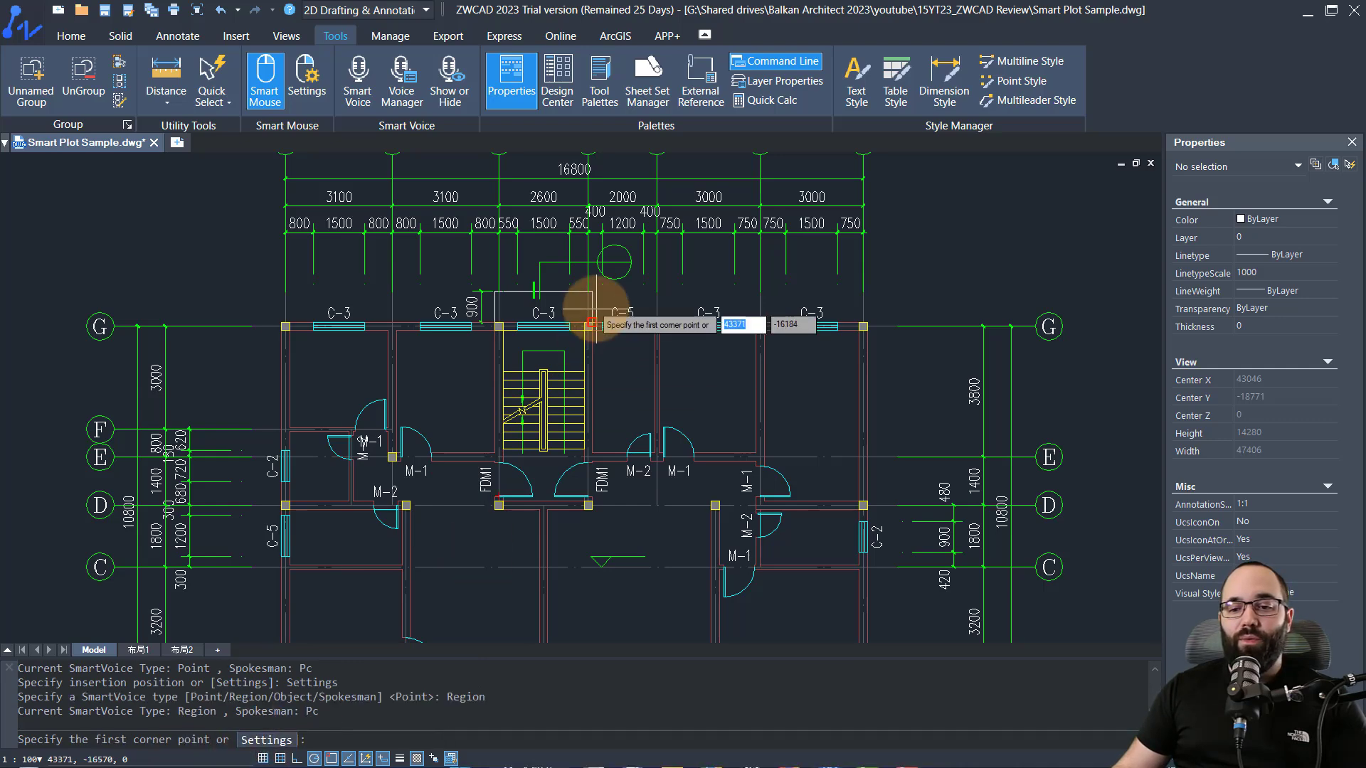
Define the Smart Voice region around the second floor plan's stairwell, from above column 5/G to beside the FDM1 door near axis 7
scroll(475, 308, "up", 3)
left_click(484, 304)
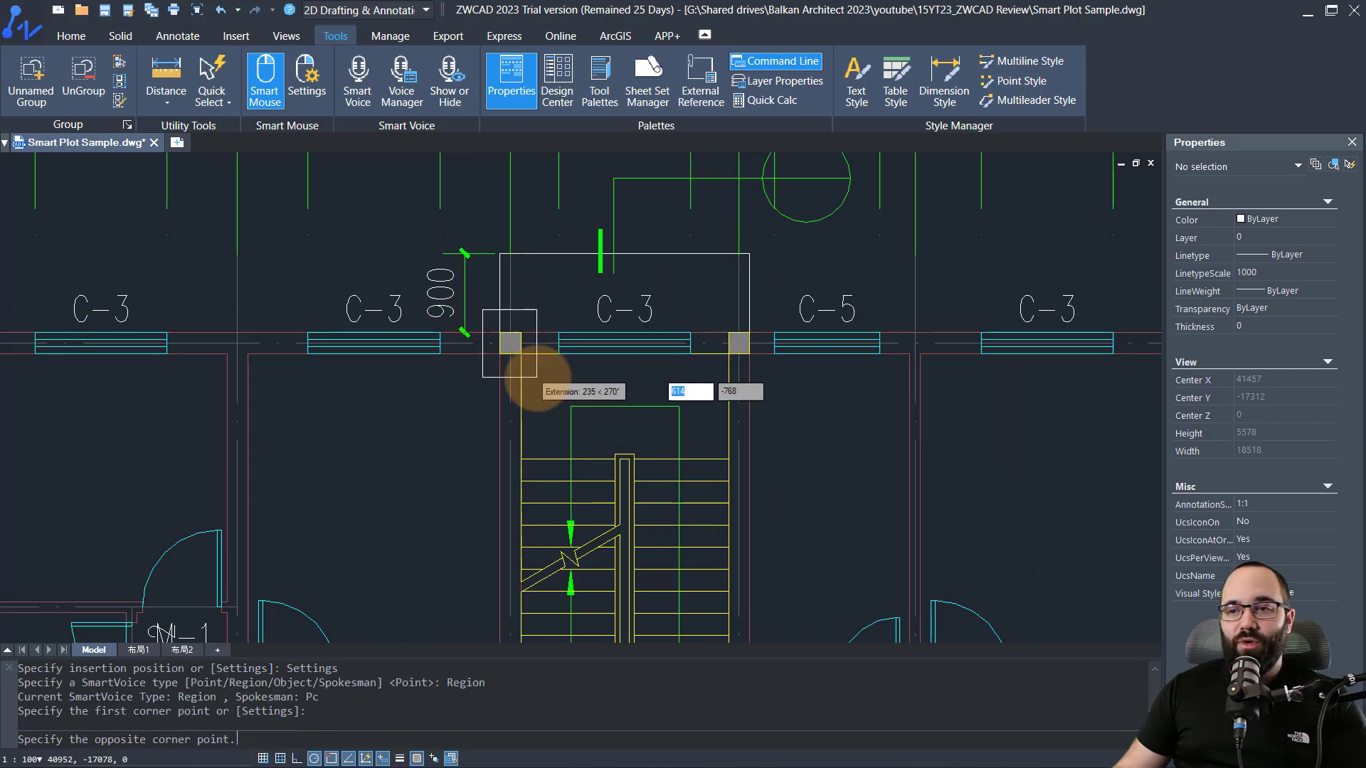
scroll(558, 390, "down", 4)
scroll(567, 470, "up", 4)
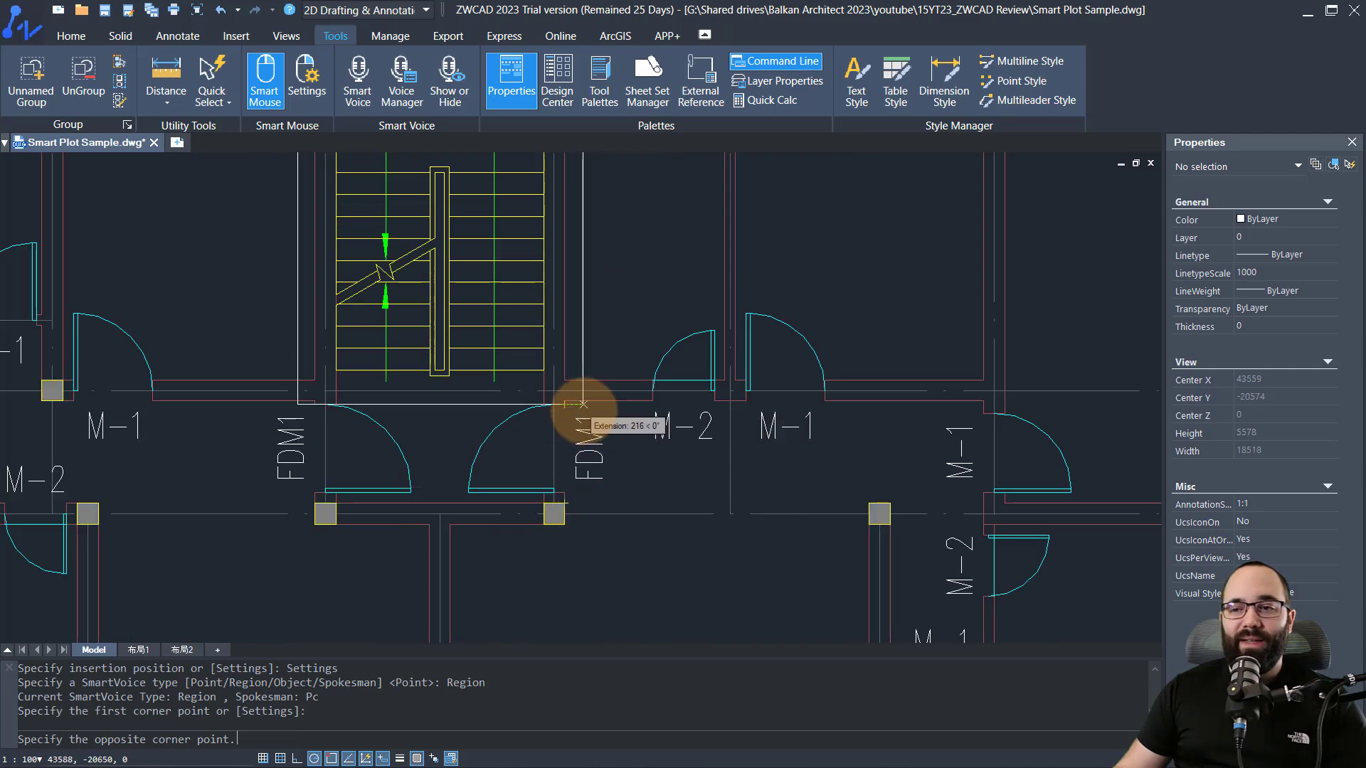
left_click(577, 427)
scroll(597, 498, "down", 5)
scroll(583, 498, "up", 2)
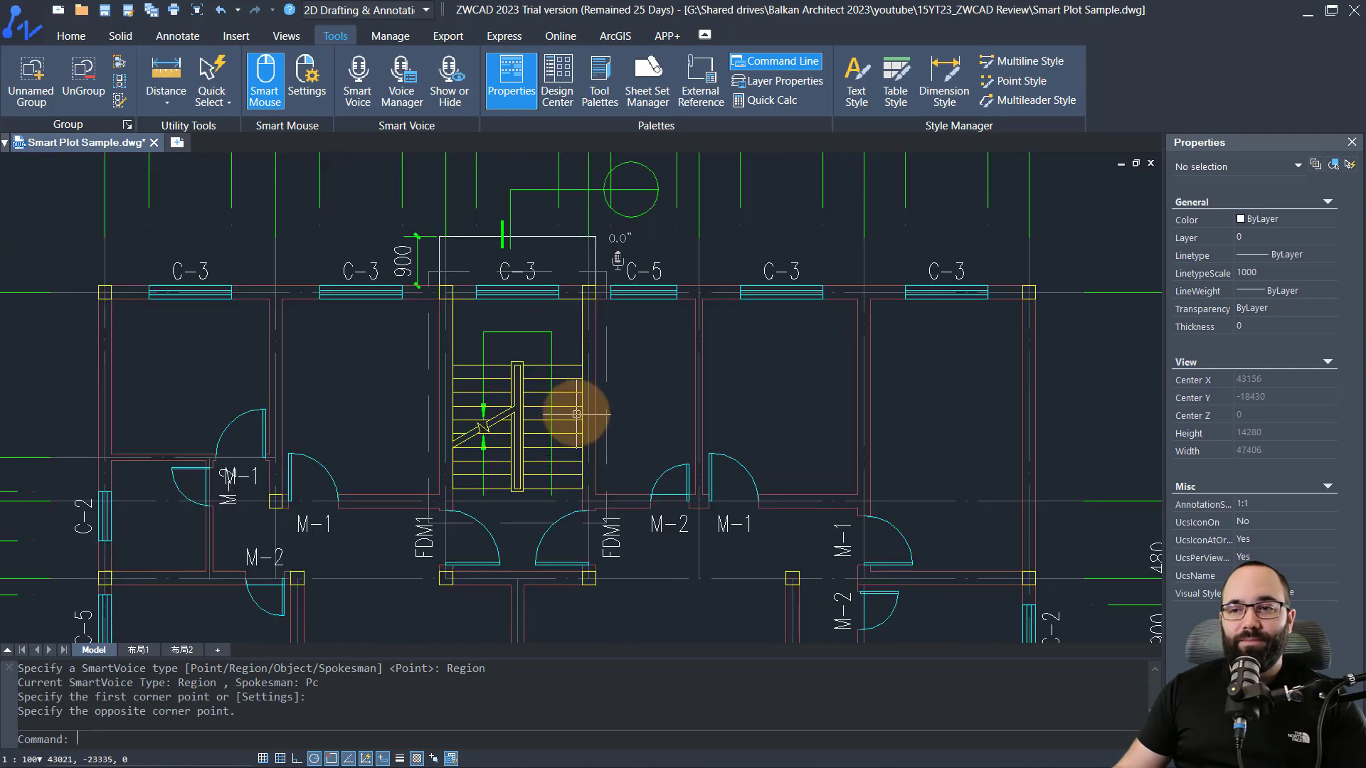
Record a short voice message for the stairwell region and play it back
scroll(511, 426, "up", 1)
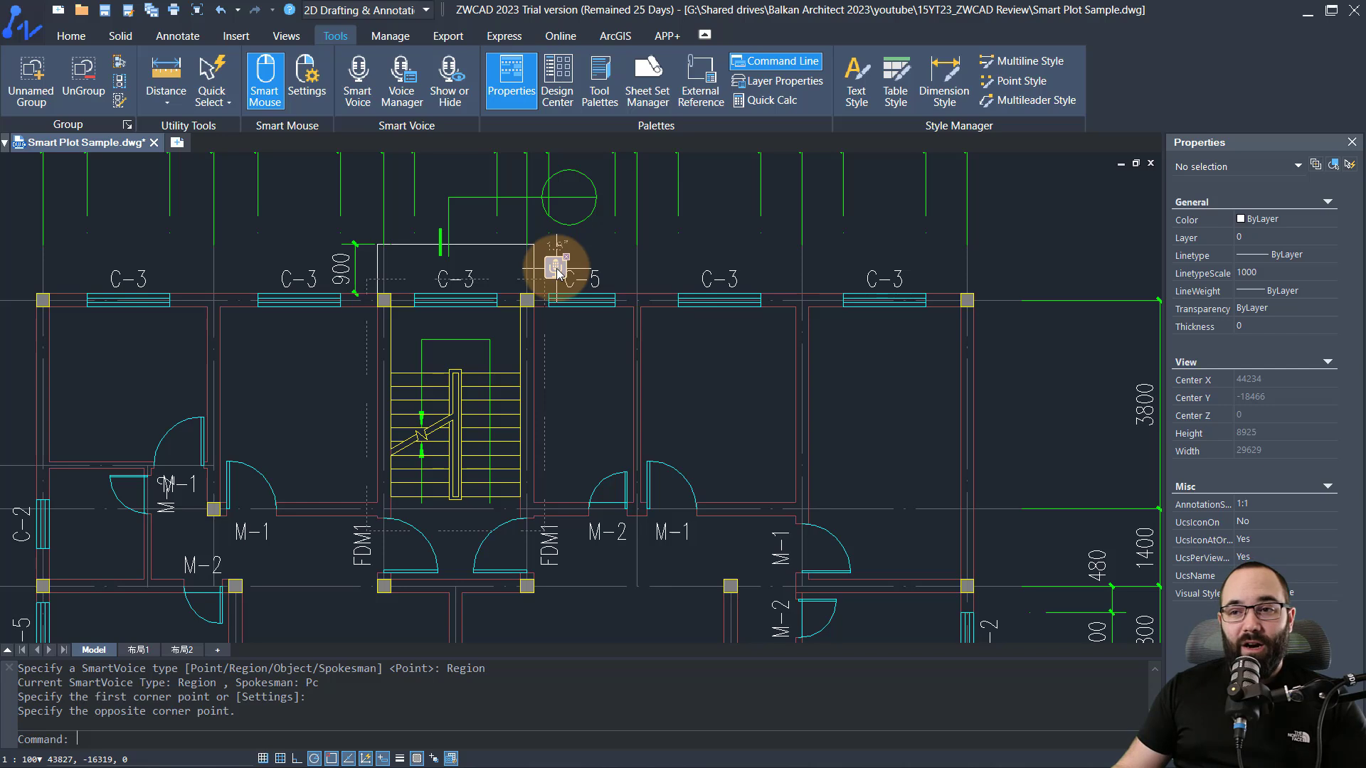
left_click_drag(557, 272, 556, 272)
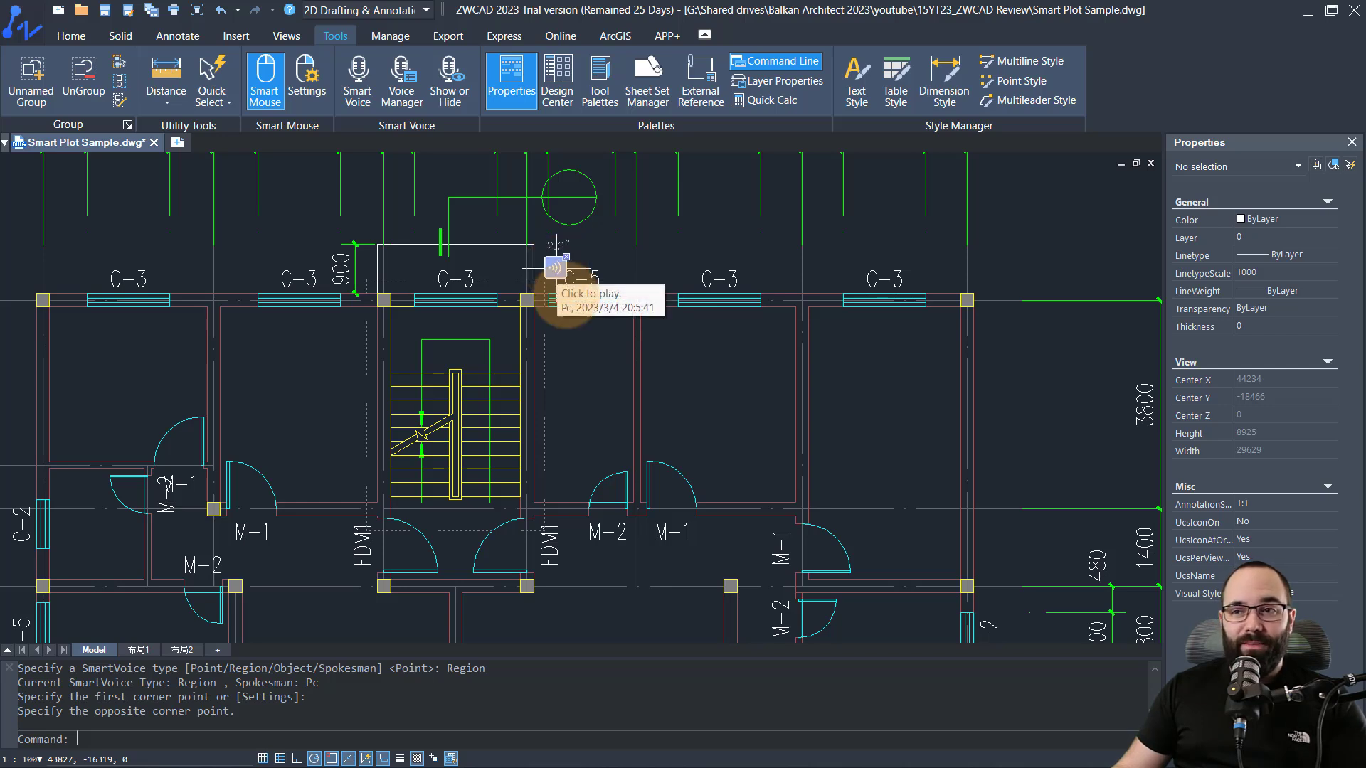
left_click(556, 274)
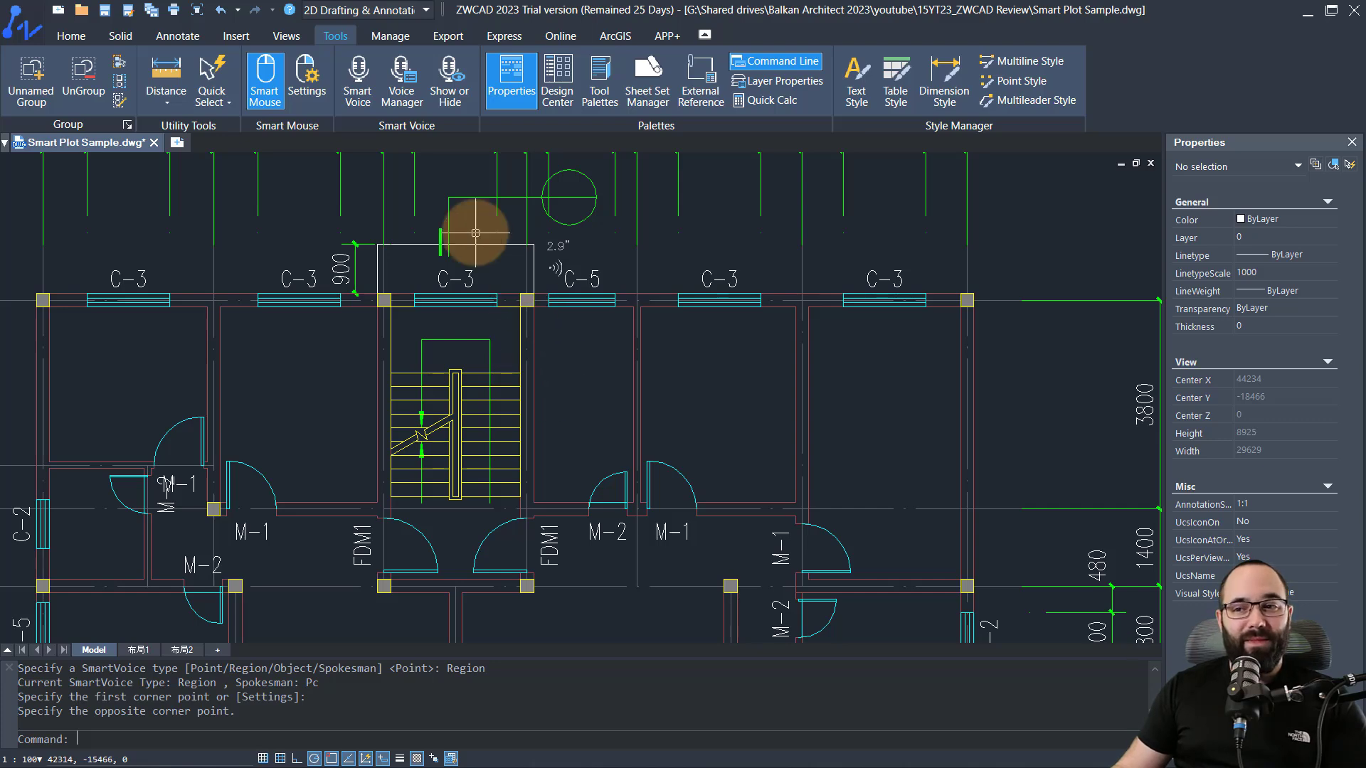
Start Smart Voice again on the second floor plan and set its type to Object
scroll(518, 363, "down", 5)
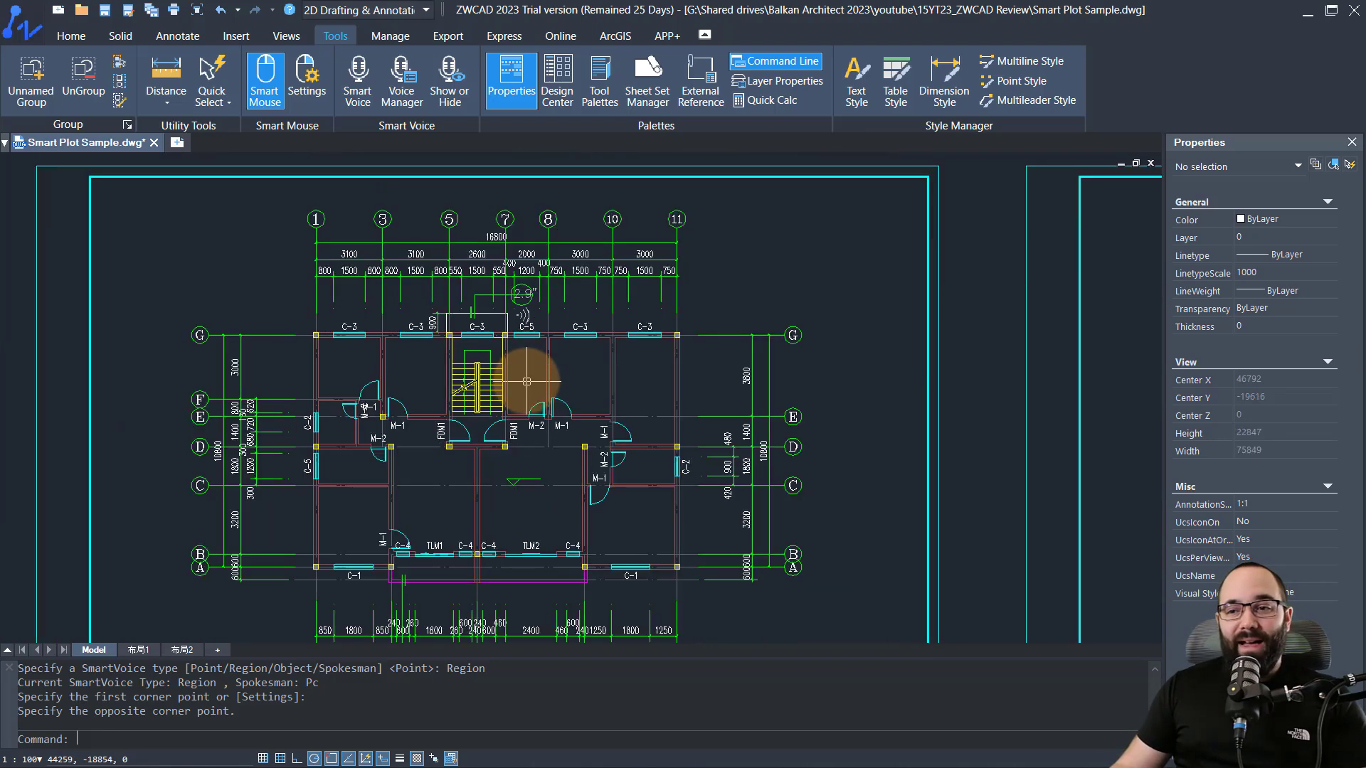
middle_click_drag(510, 328, 510, 336)
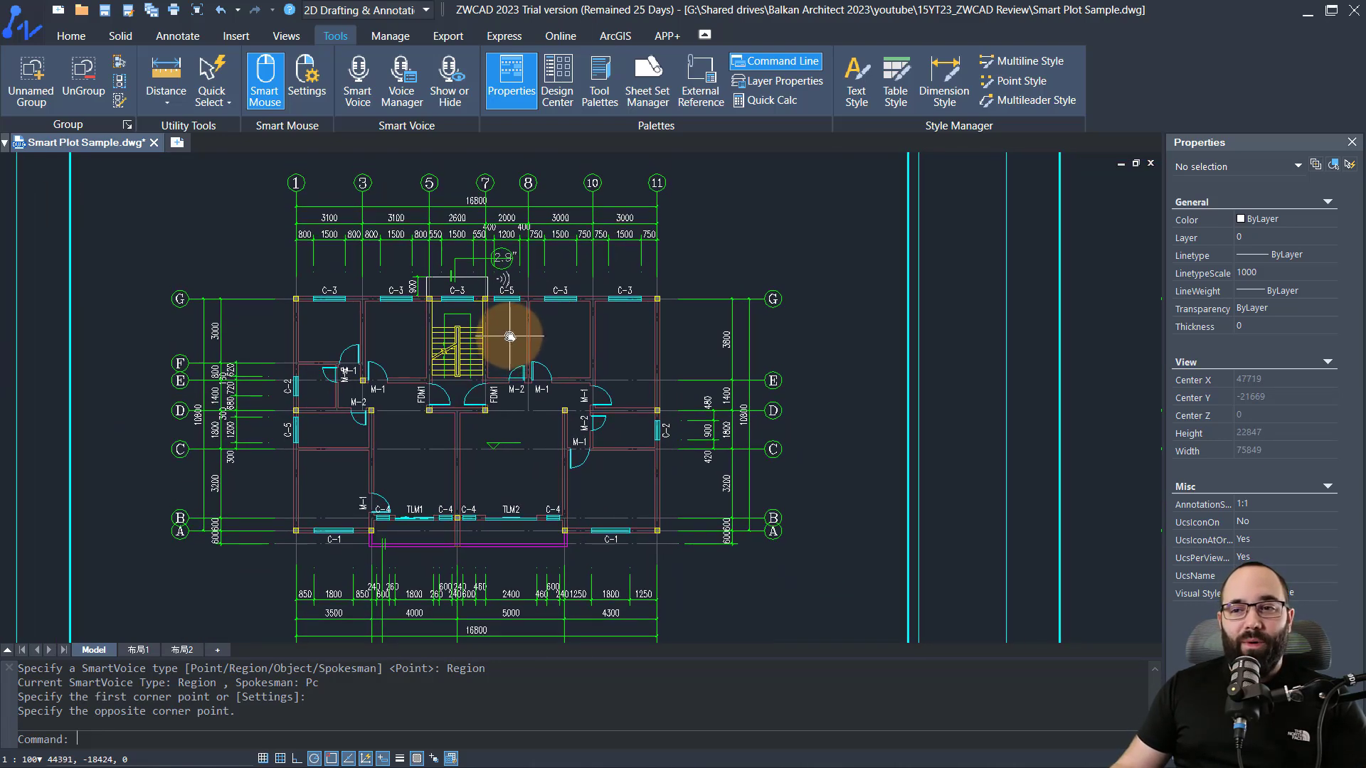
left_click(358, 82)
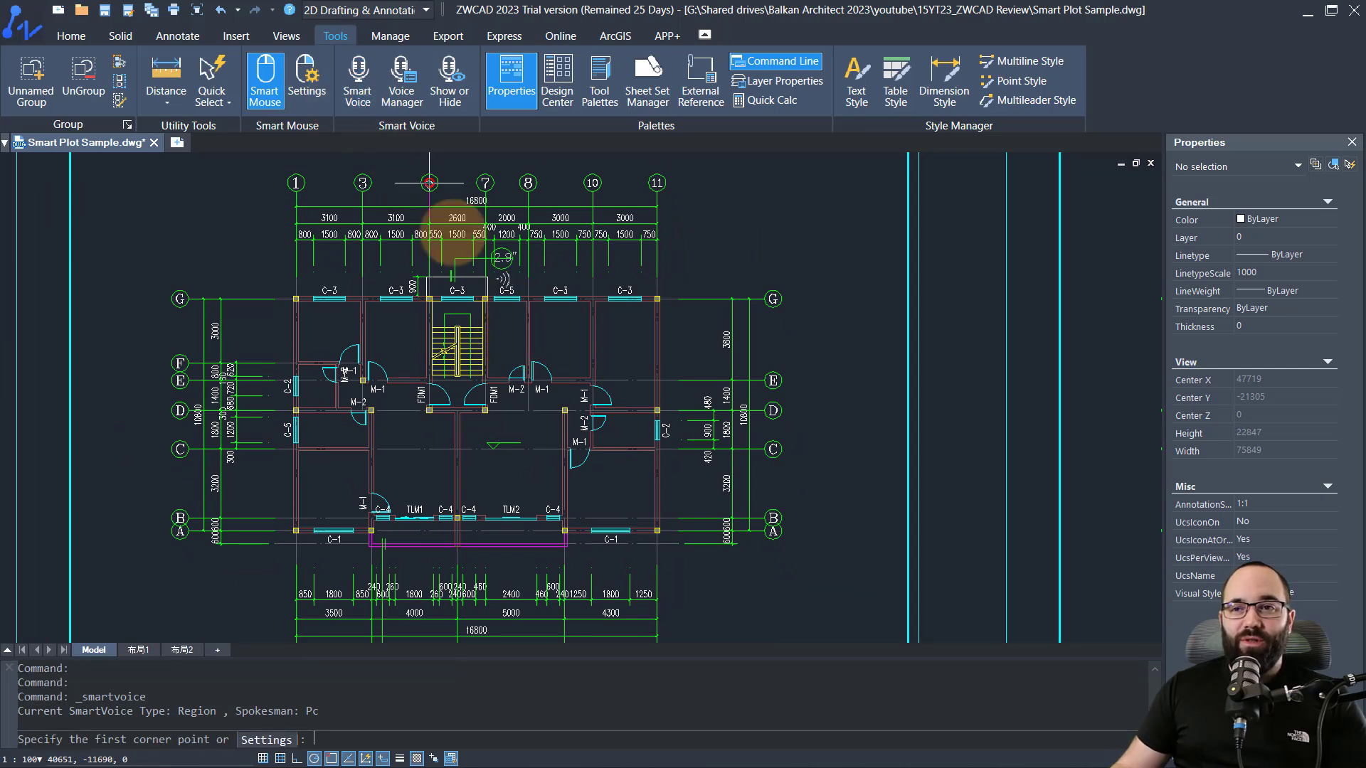
left_click(266, 740)
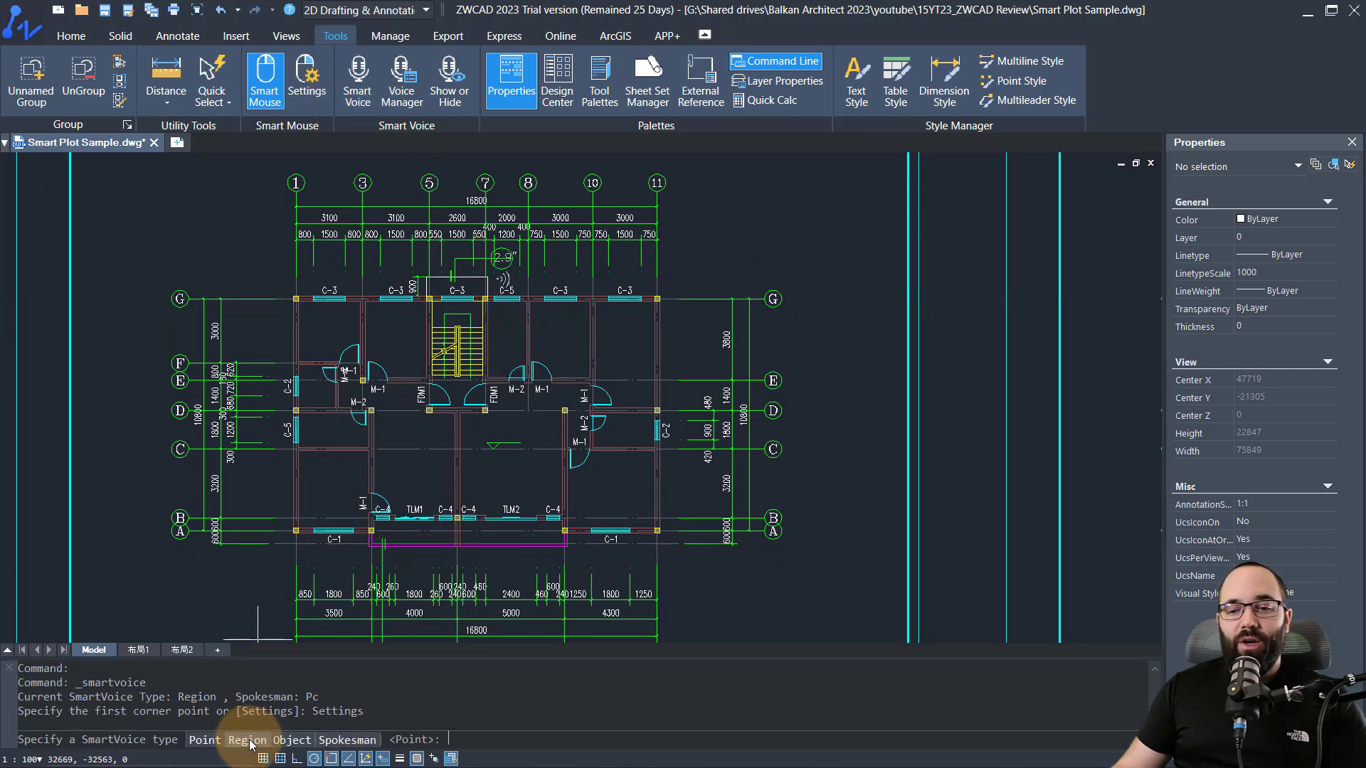
left_click(296, 741)
scroll(585, 457, "up", 4)
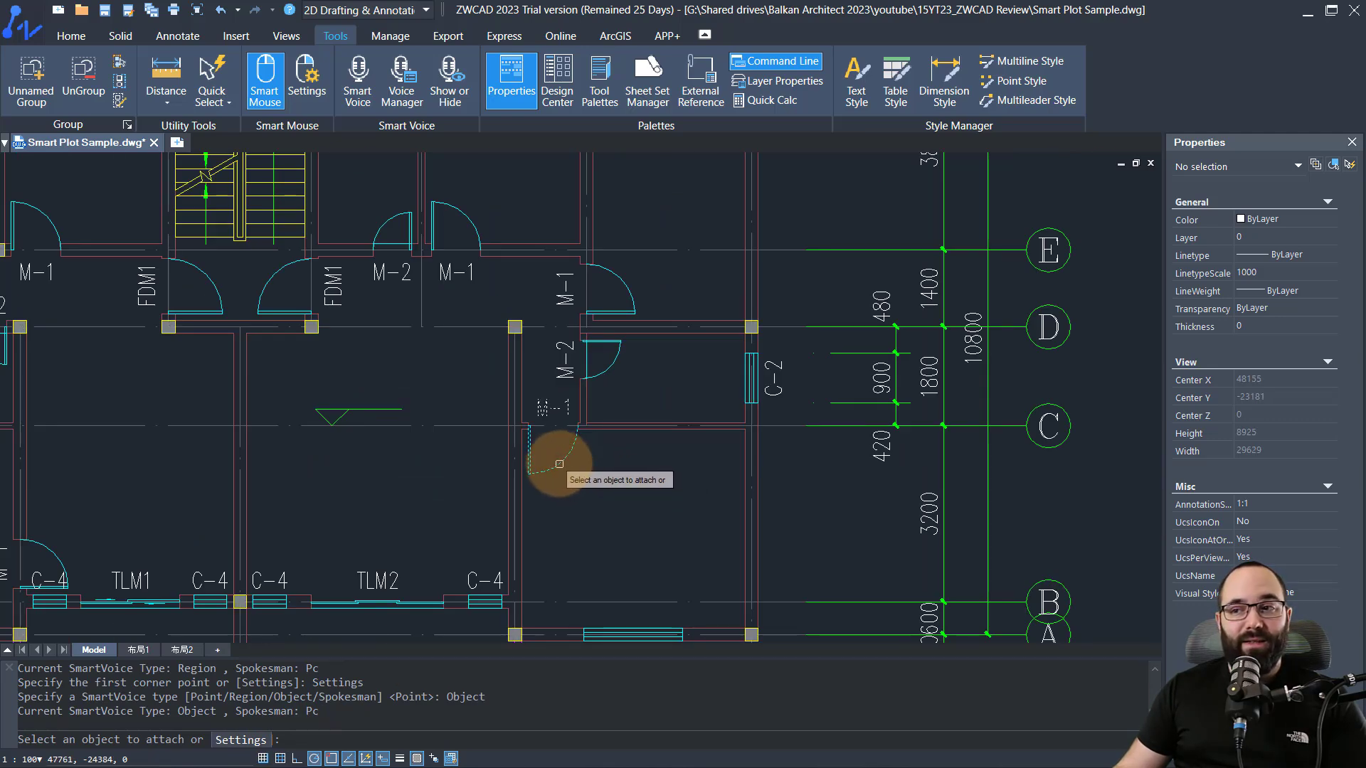
Attach the note to the M-1 door just below axis C, then record a short voice message and play it back
left_click(559, 464)
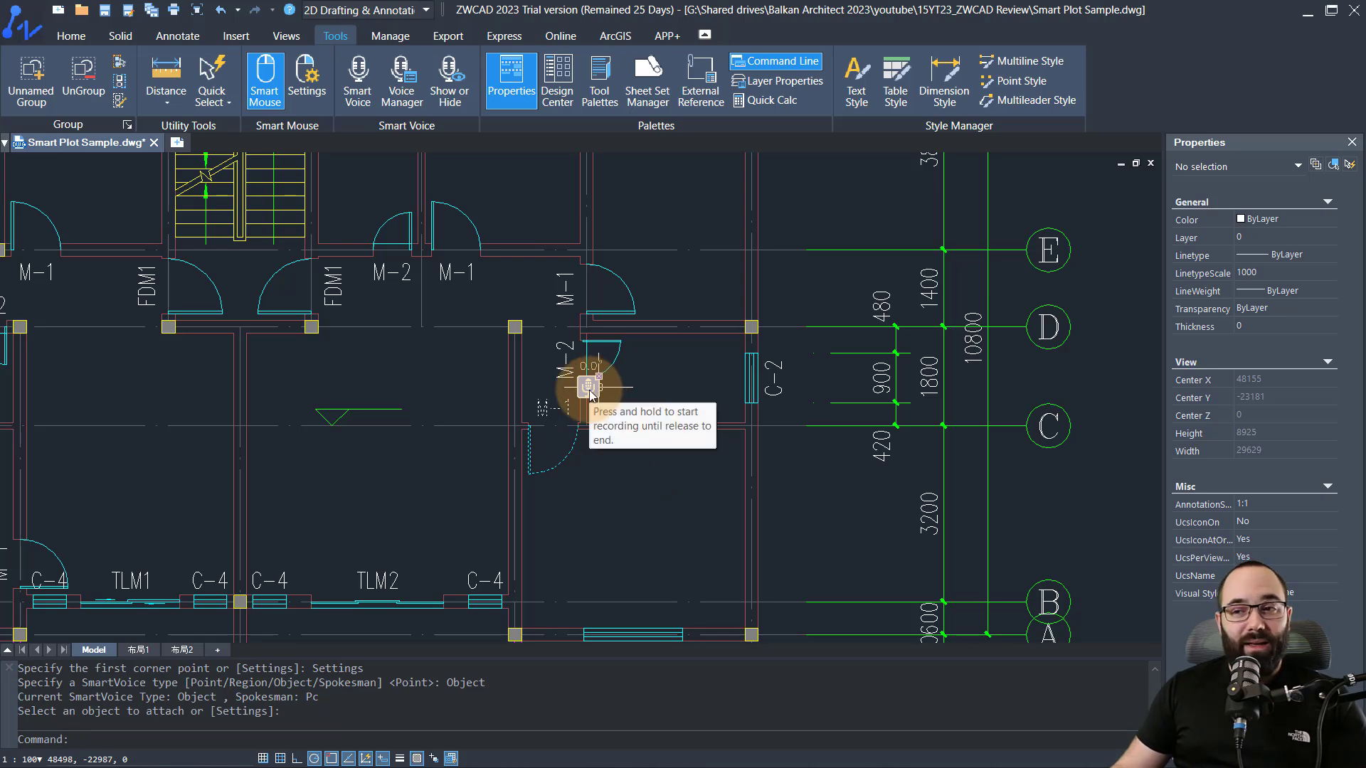
left_click_drag(590, 394, 589, 395)
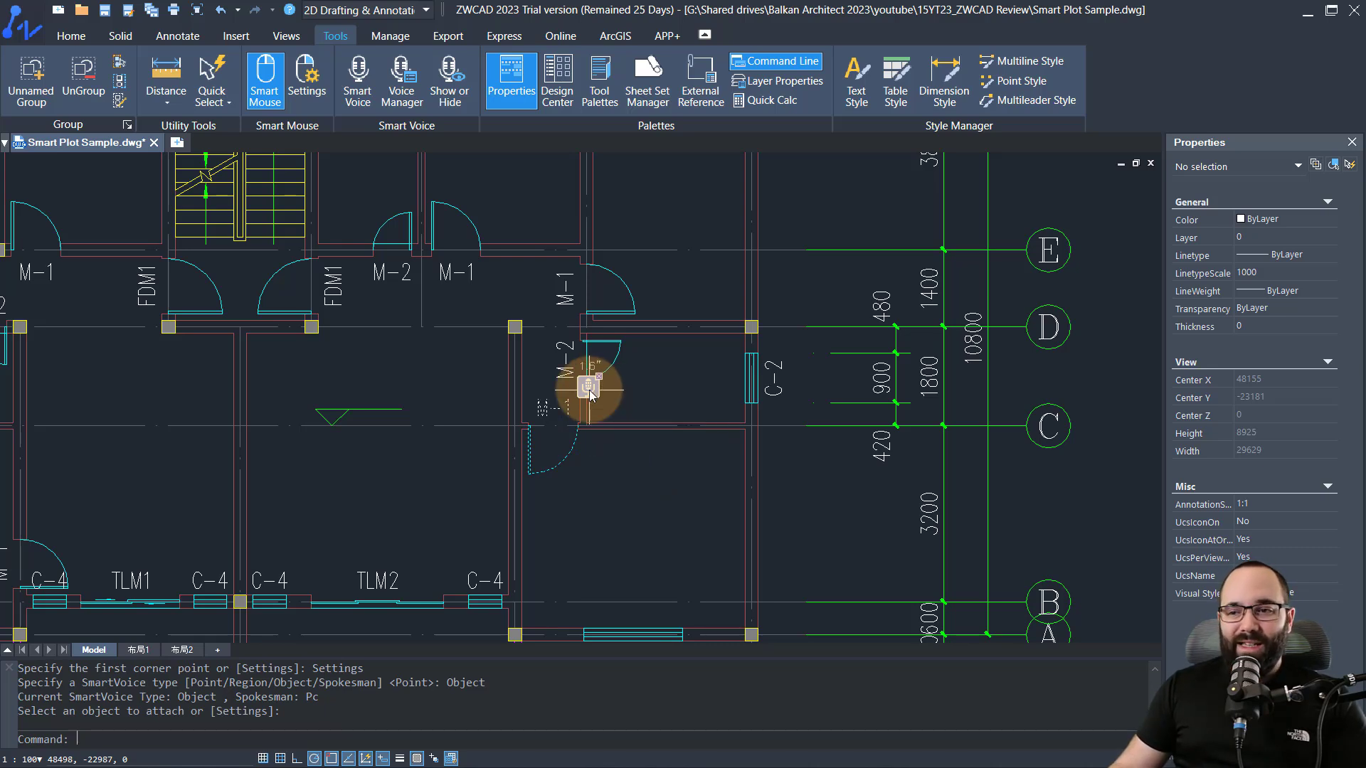
left_click_drag(590, 394, 590, 393)
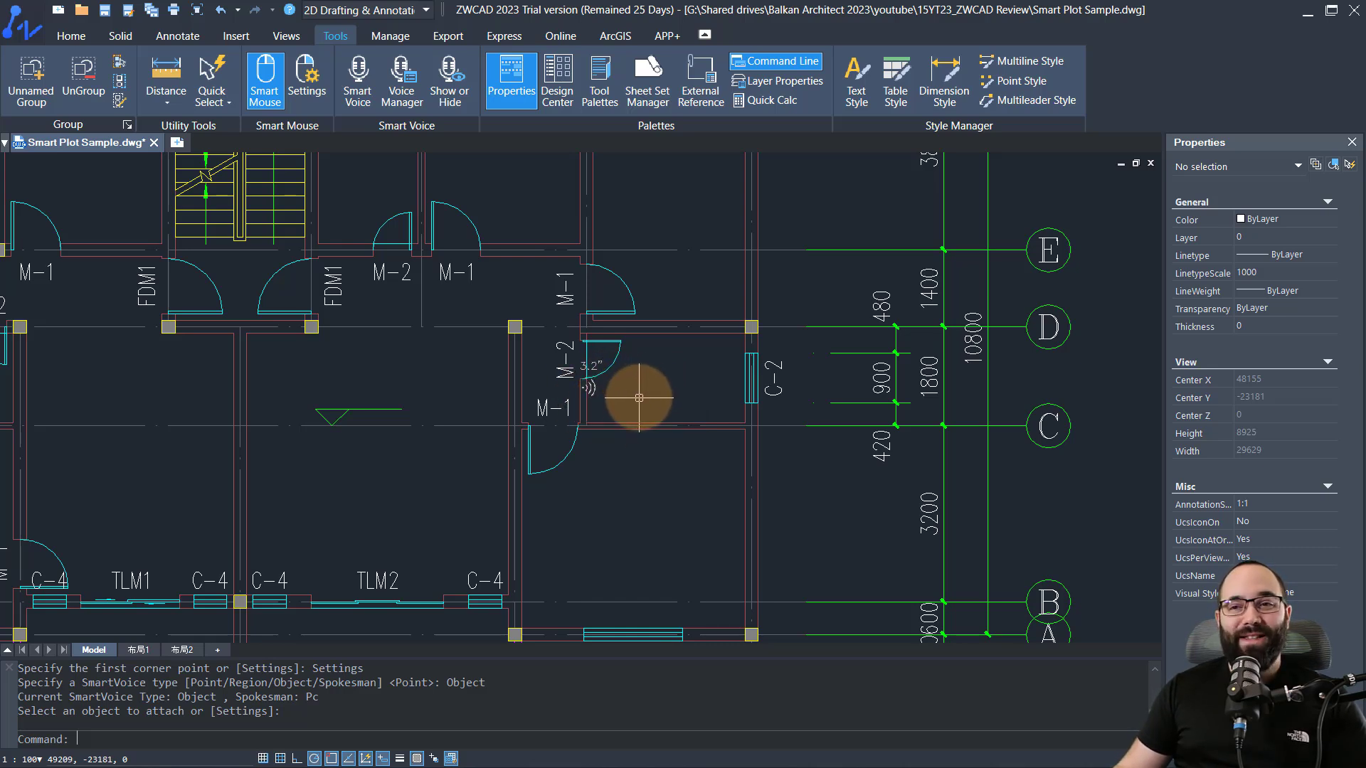
Review the point, region and object notes in the SmartVoice Manager by jumping to each one in the drawing, then close the manager
left_click(393, 106)
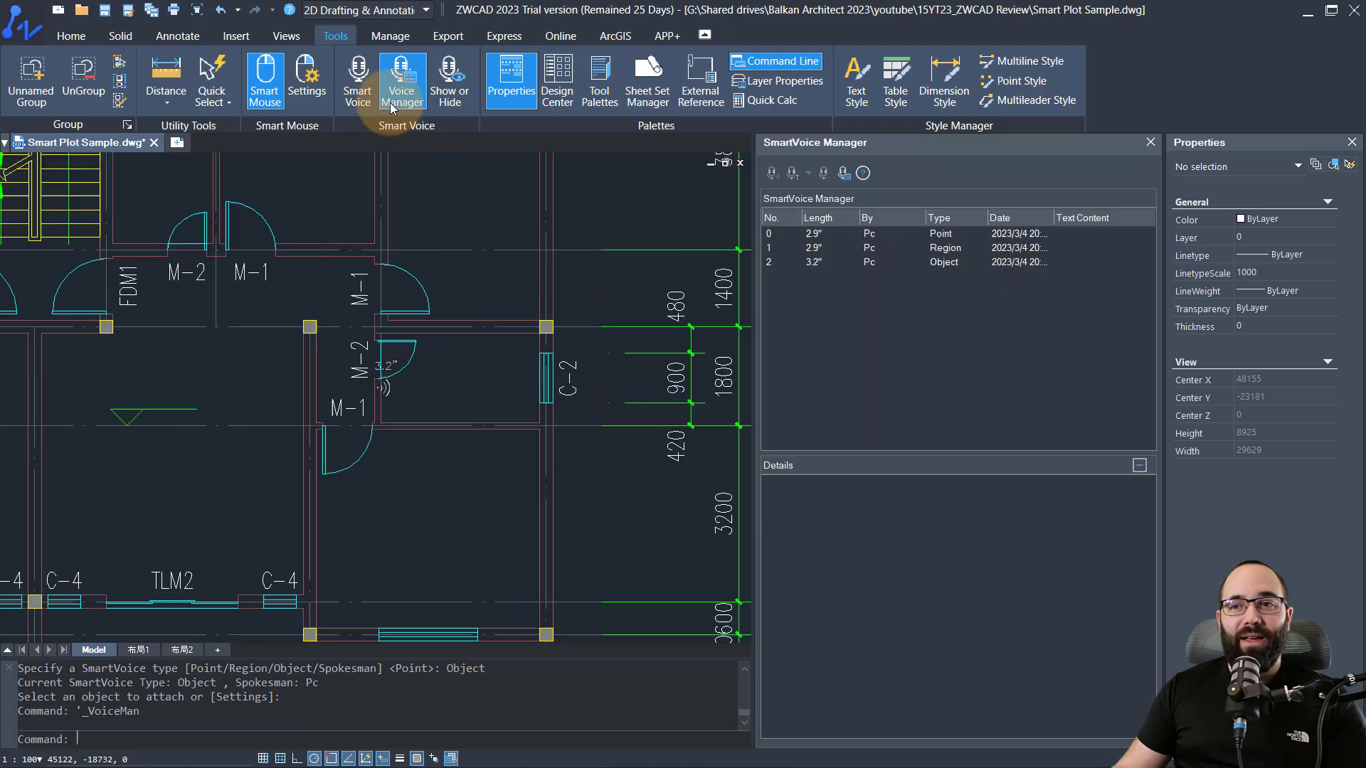
left_click(809, 238)
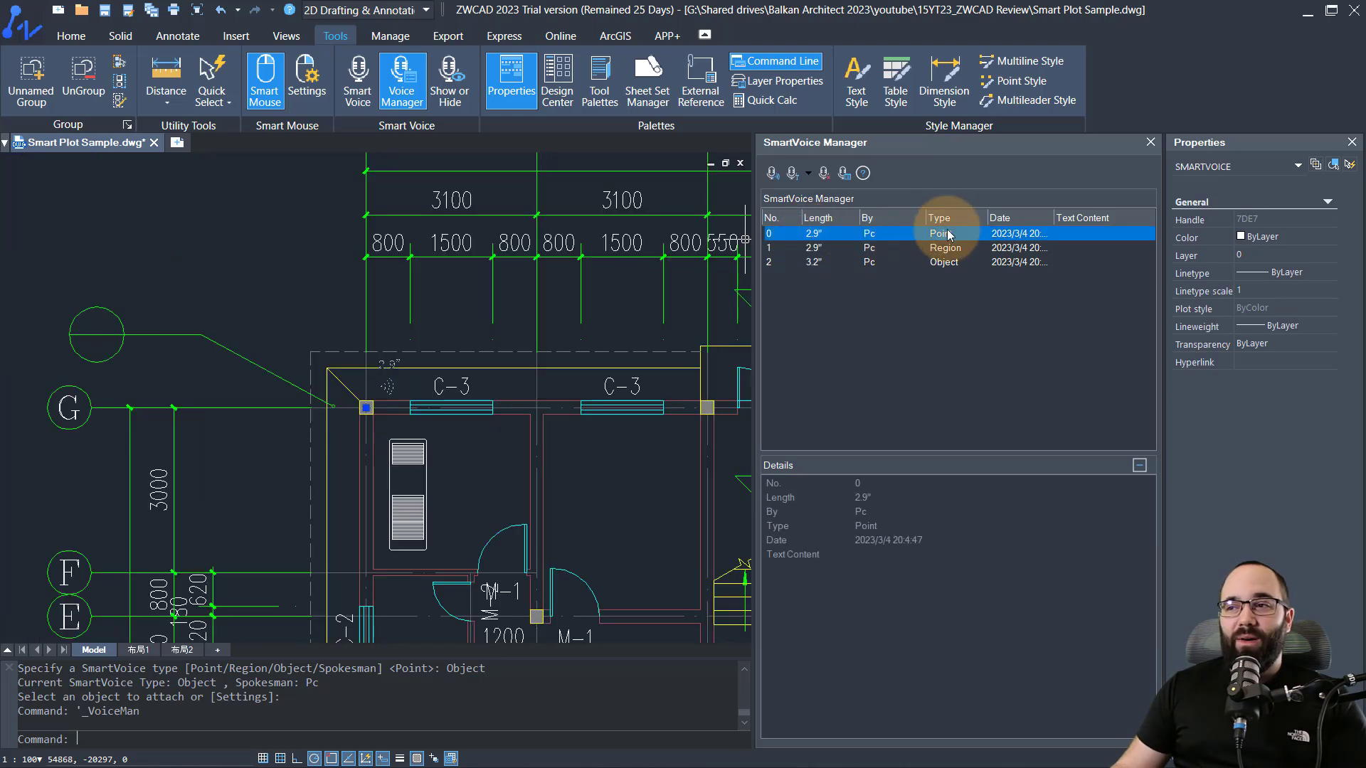
left_click(816, 255)
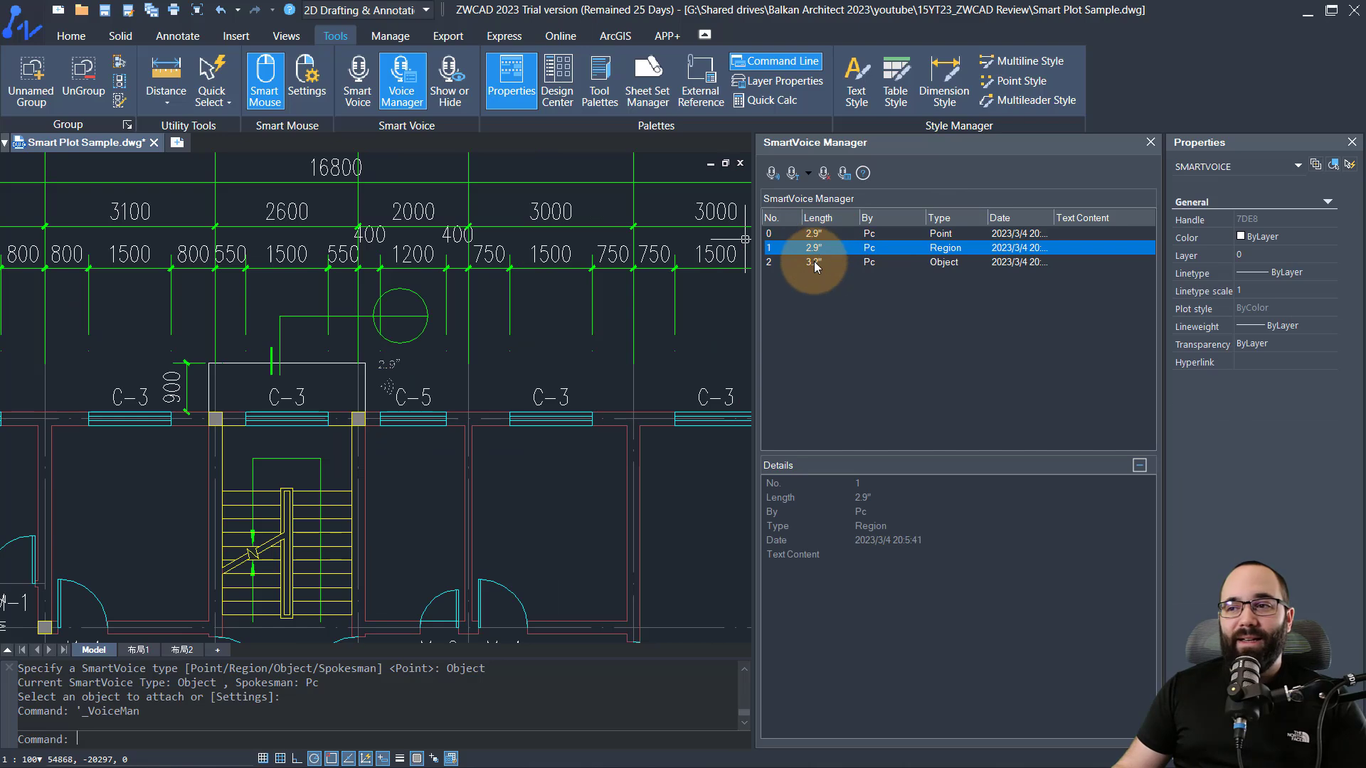
left_click(815, 262)
left_click(811, 247)
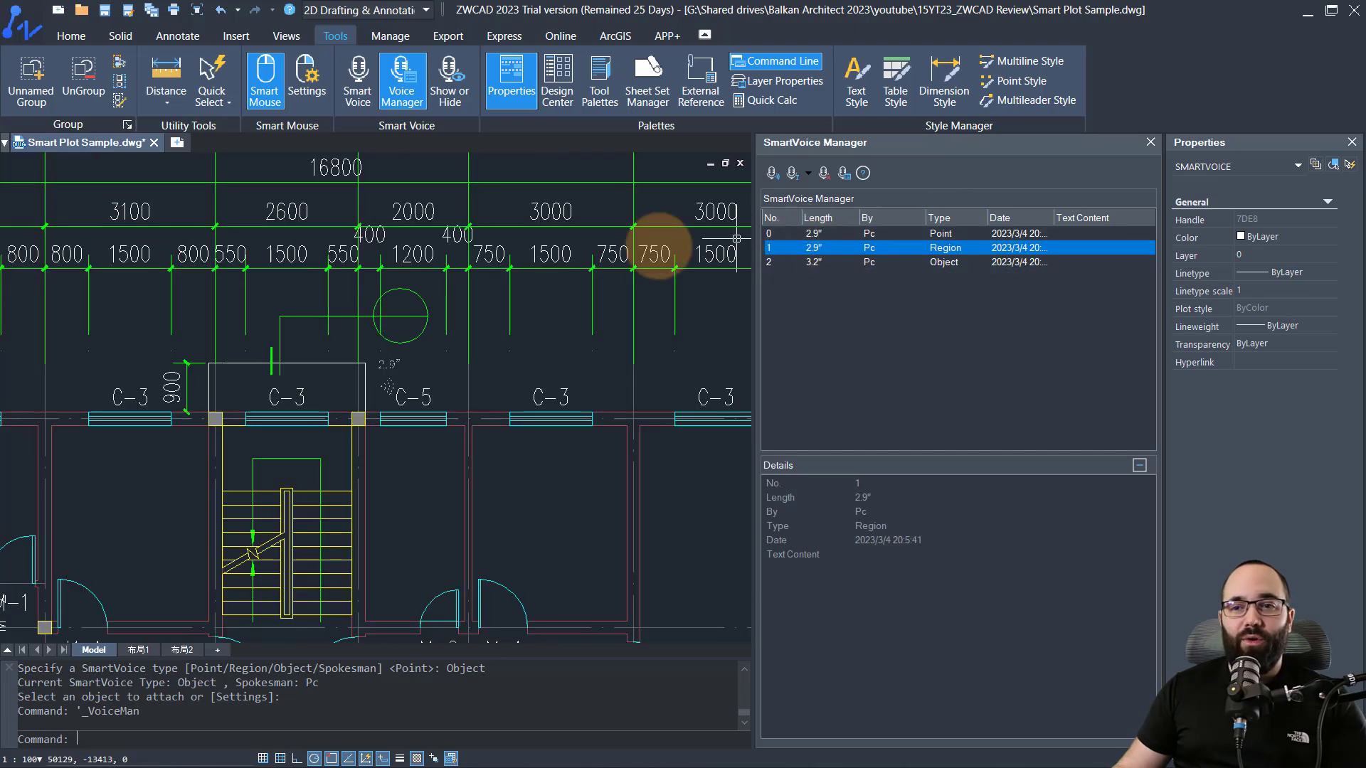
left_click(815, 234)
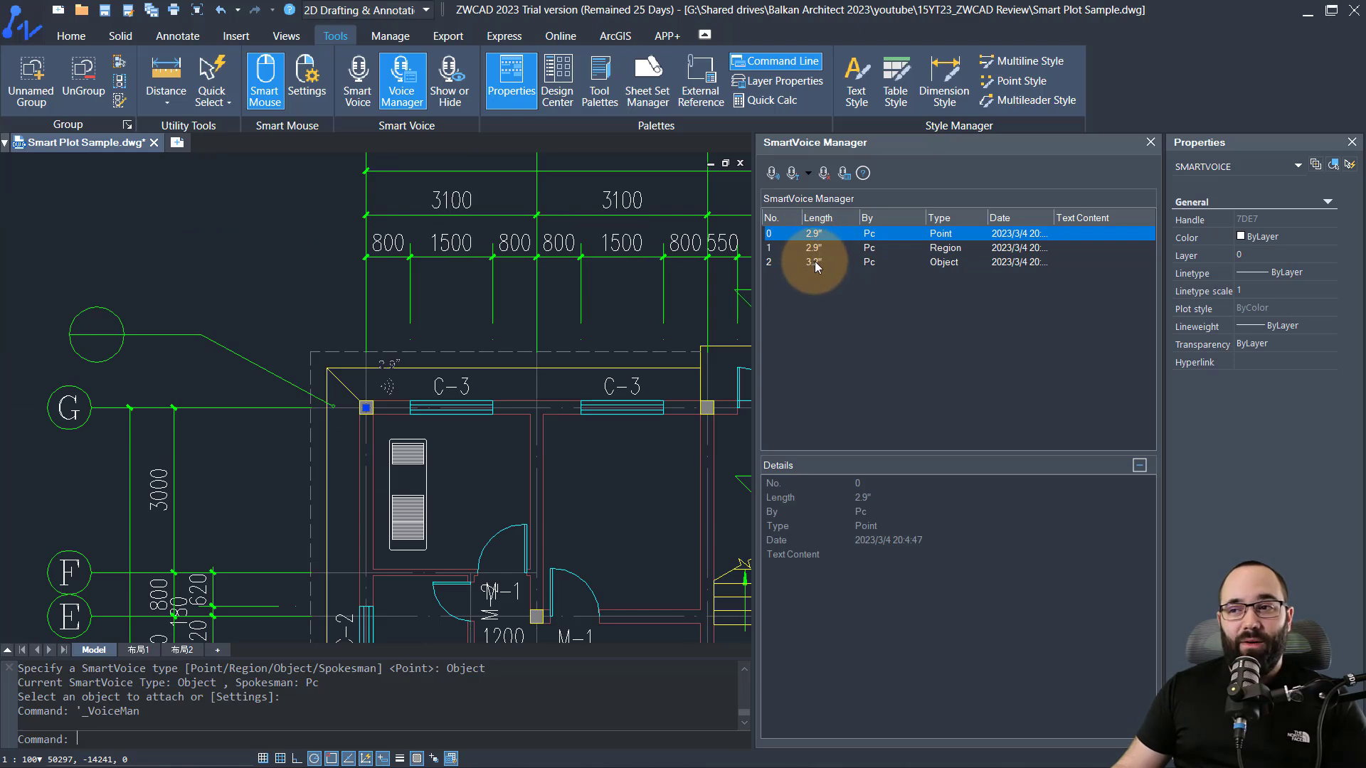
left_click(816, 261)
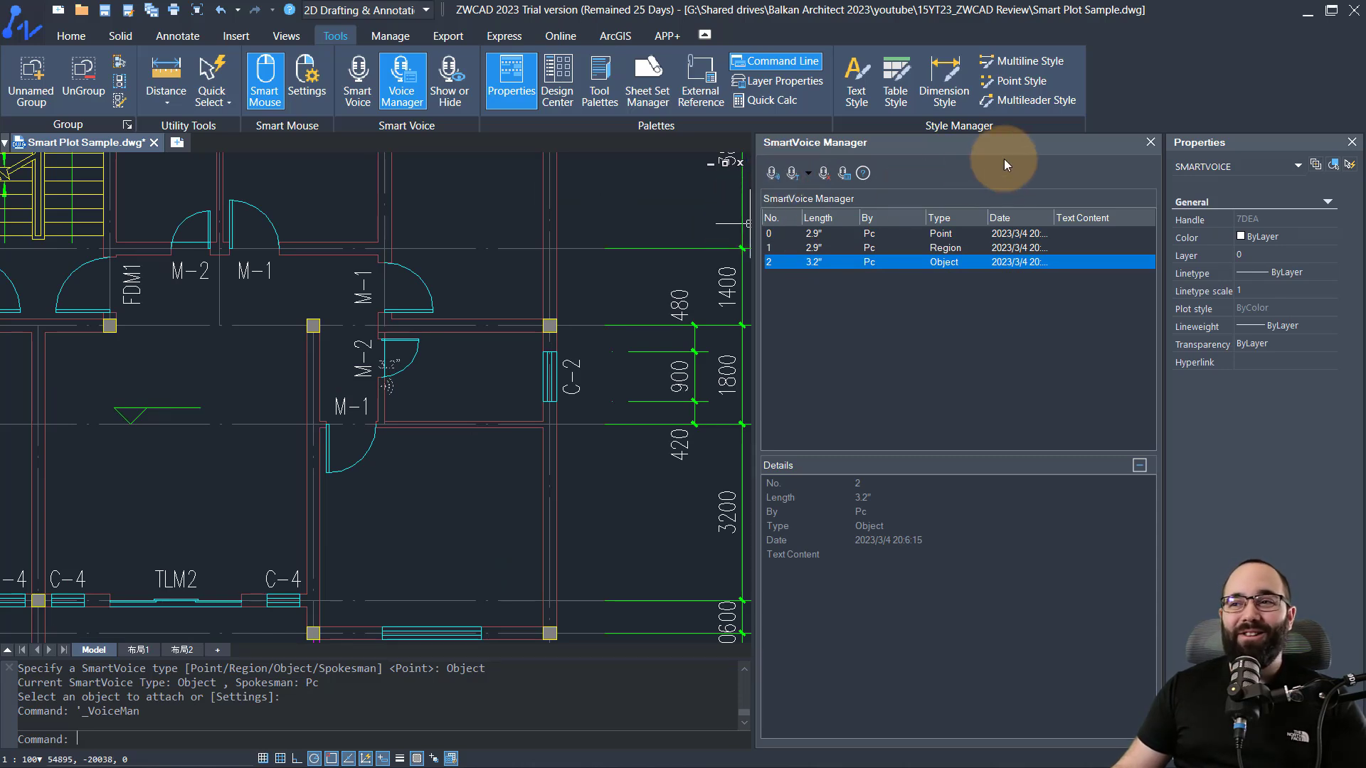
left_click(1150, 143)
Label the lower-right corner of the first floor plan's column at 7/D with an EXDIMORDINATE coordinate dimension
scroll(457, 451, "down", 5)
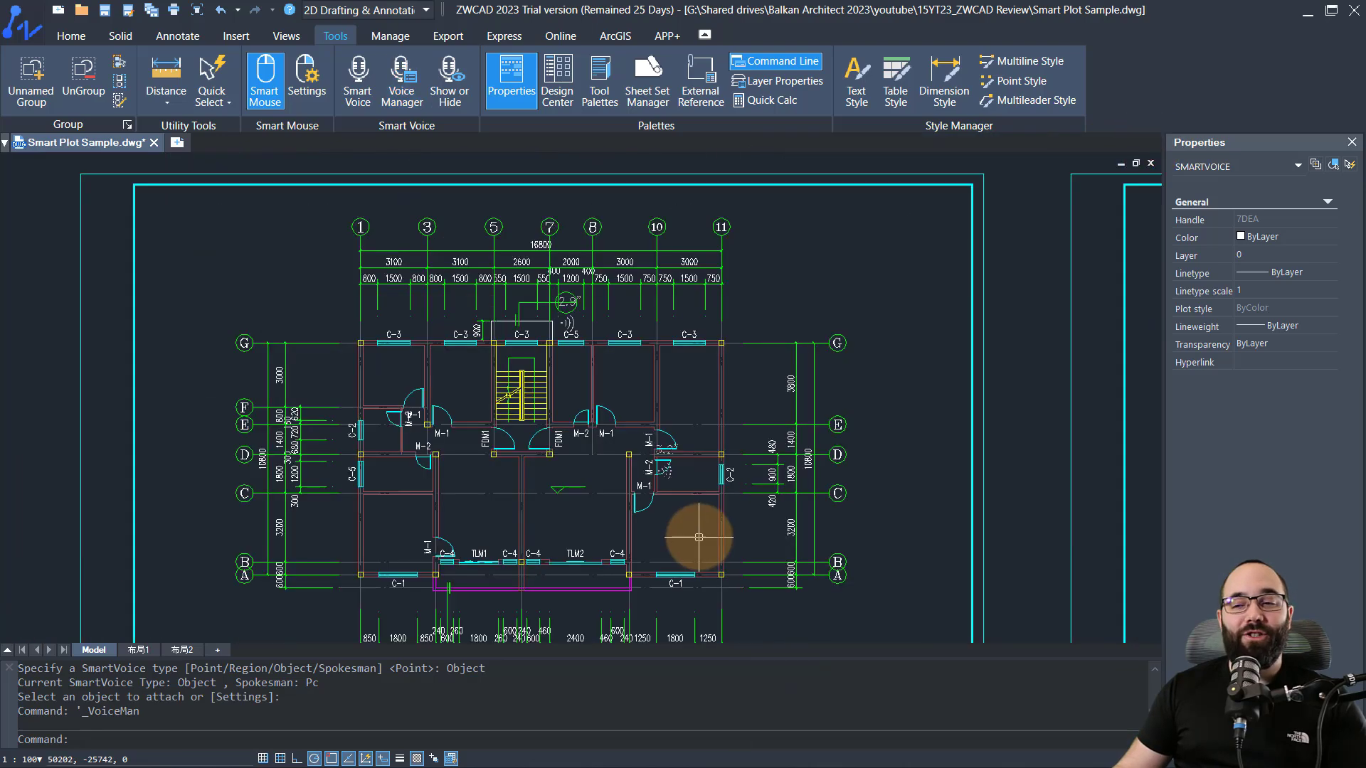
mouse_move(525, 496)
middle_mouse_down()
mouse_move(524, 460)
mouse_move(451, 427)
middle_mouse_up()
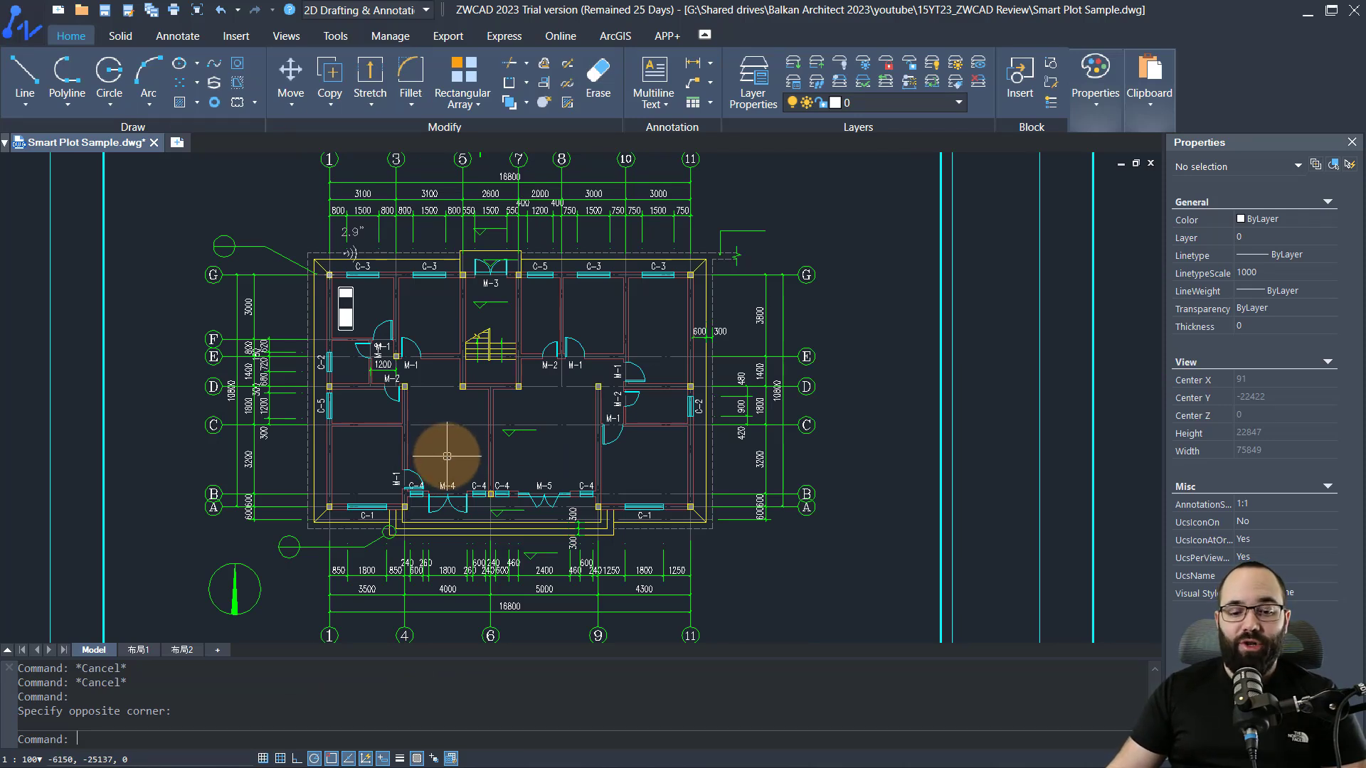
type("ex")
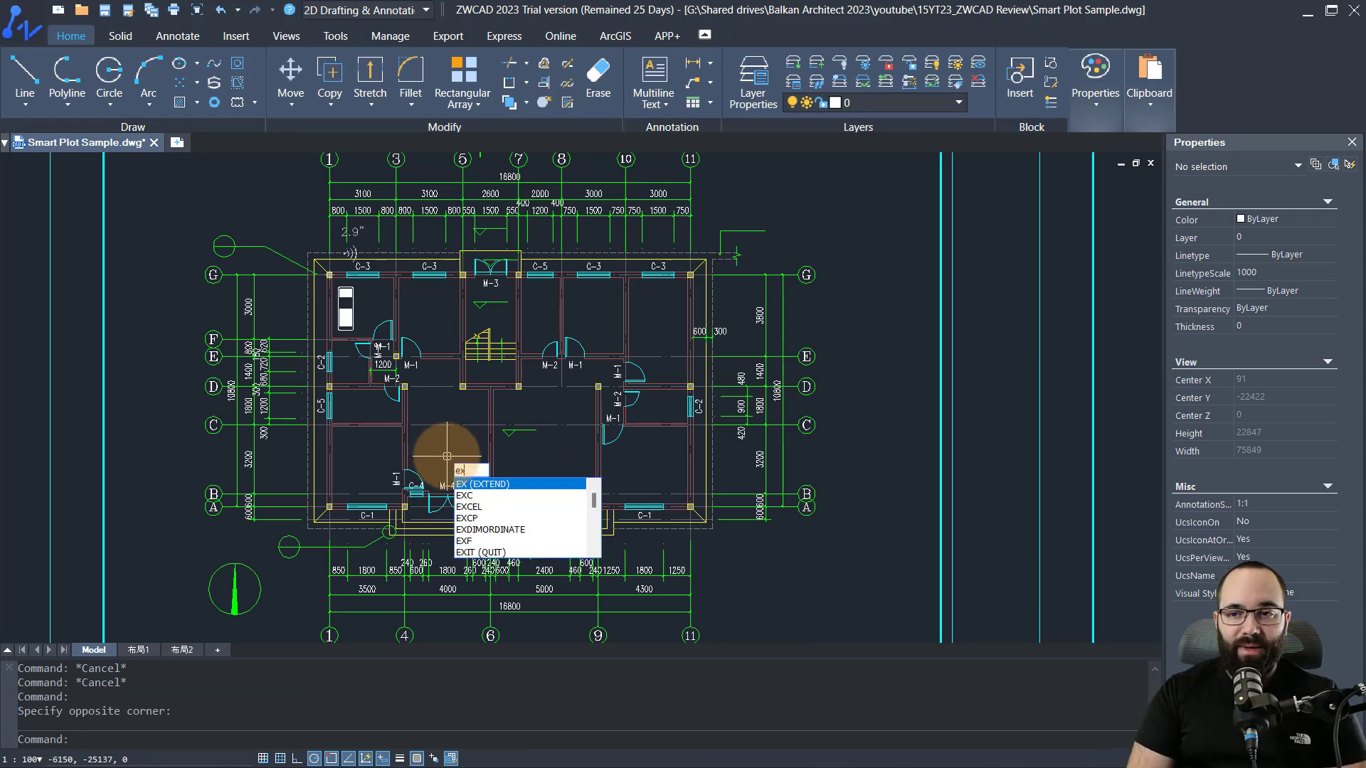
type("du")
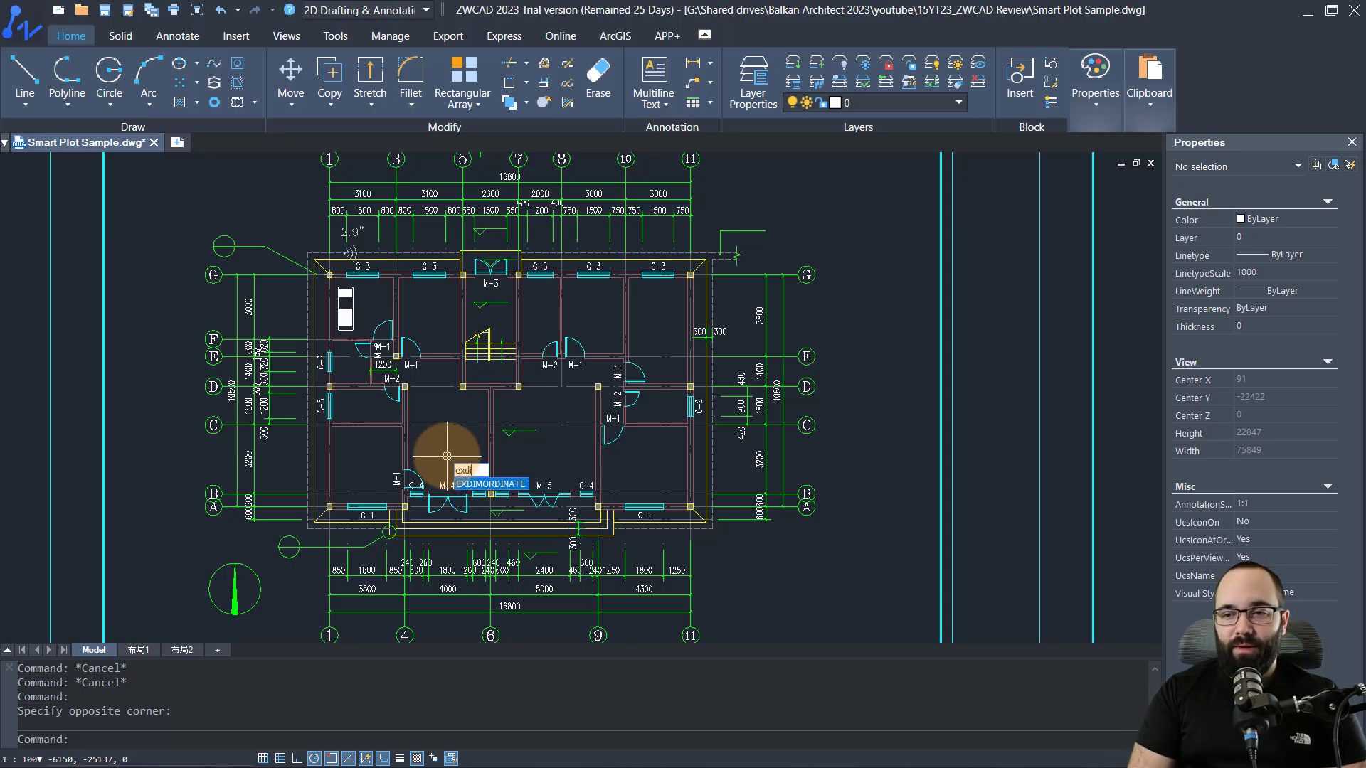
key("Return")
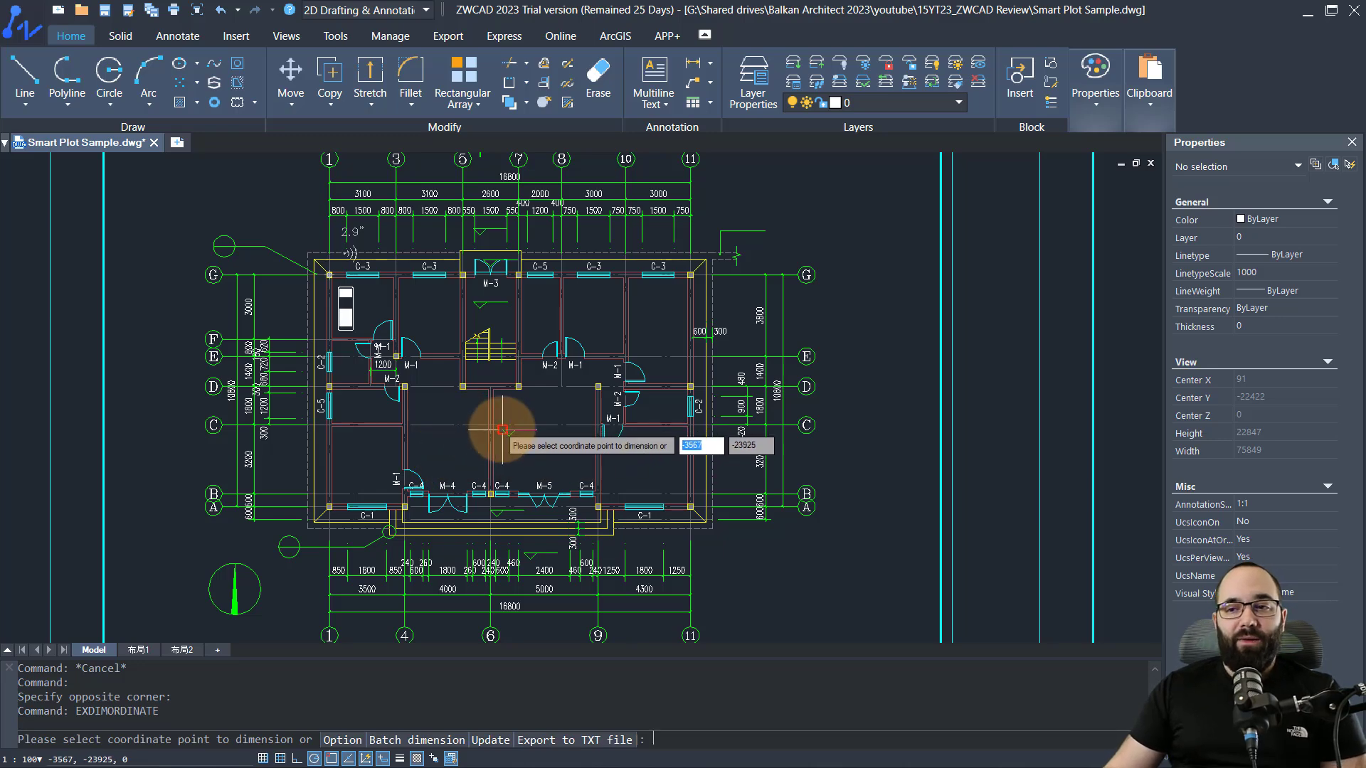
scroll(502, 429, "up", 5)
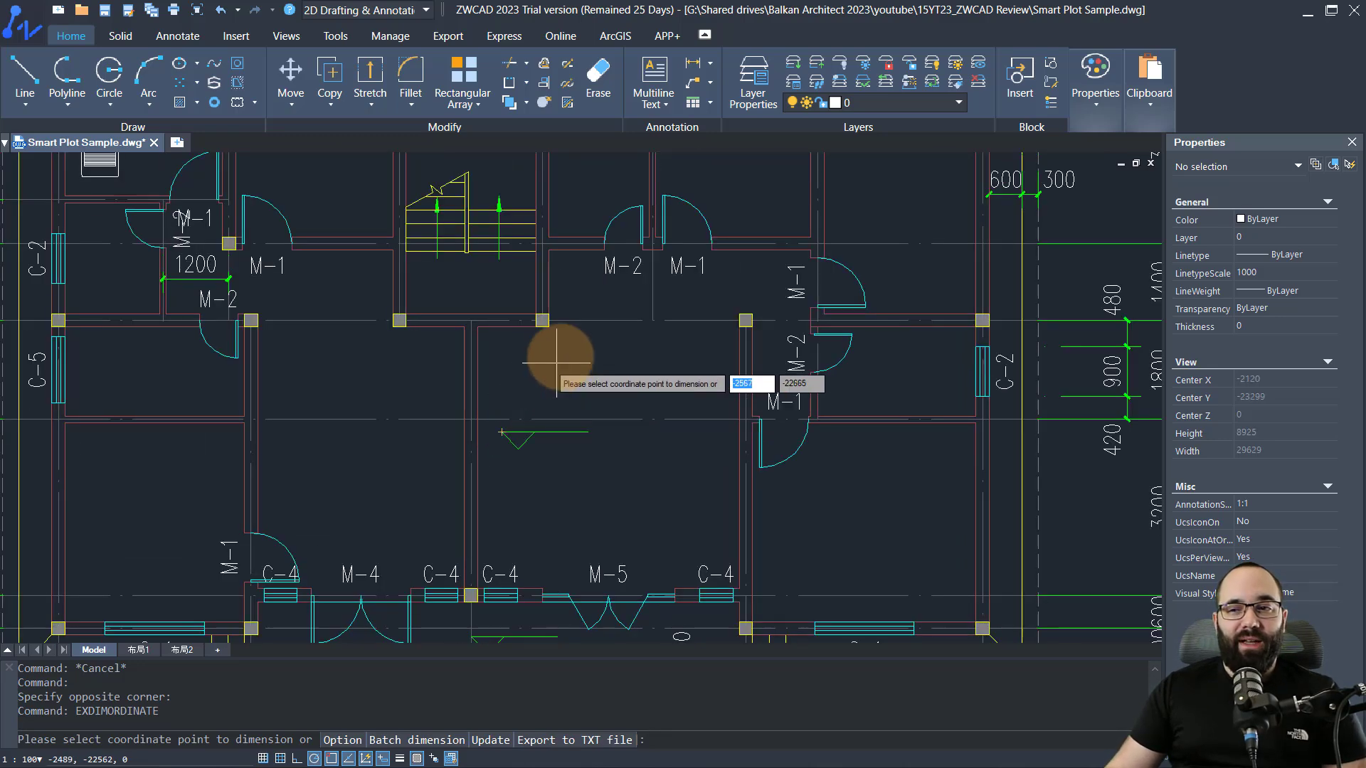
left_click(535, 317)
left_click(594, 379)
scroll(573, 392, "up", 3)
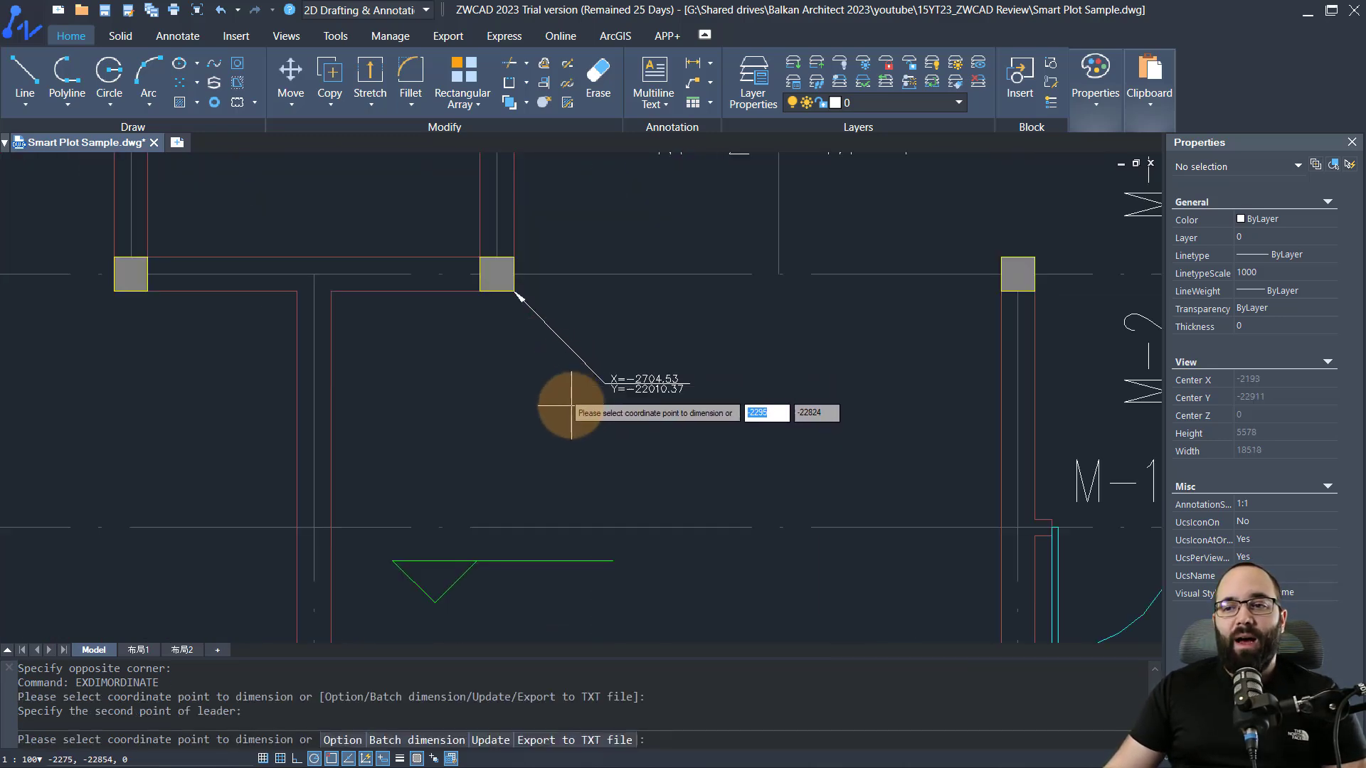
Add coordinate dimensions to the inner upper corners of the columns at 9/A and 11/A, with leaders drawn into the room above window C-1
scroll(601, 360, "down", 2)
scroll(468, 390, "down", 2)
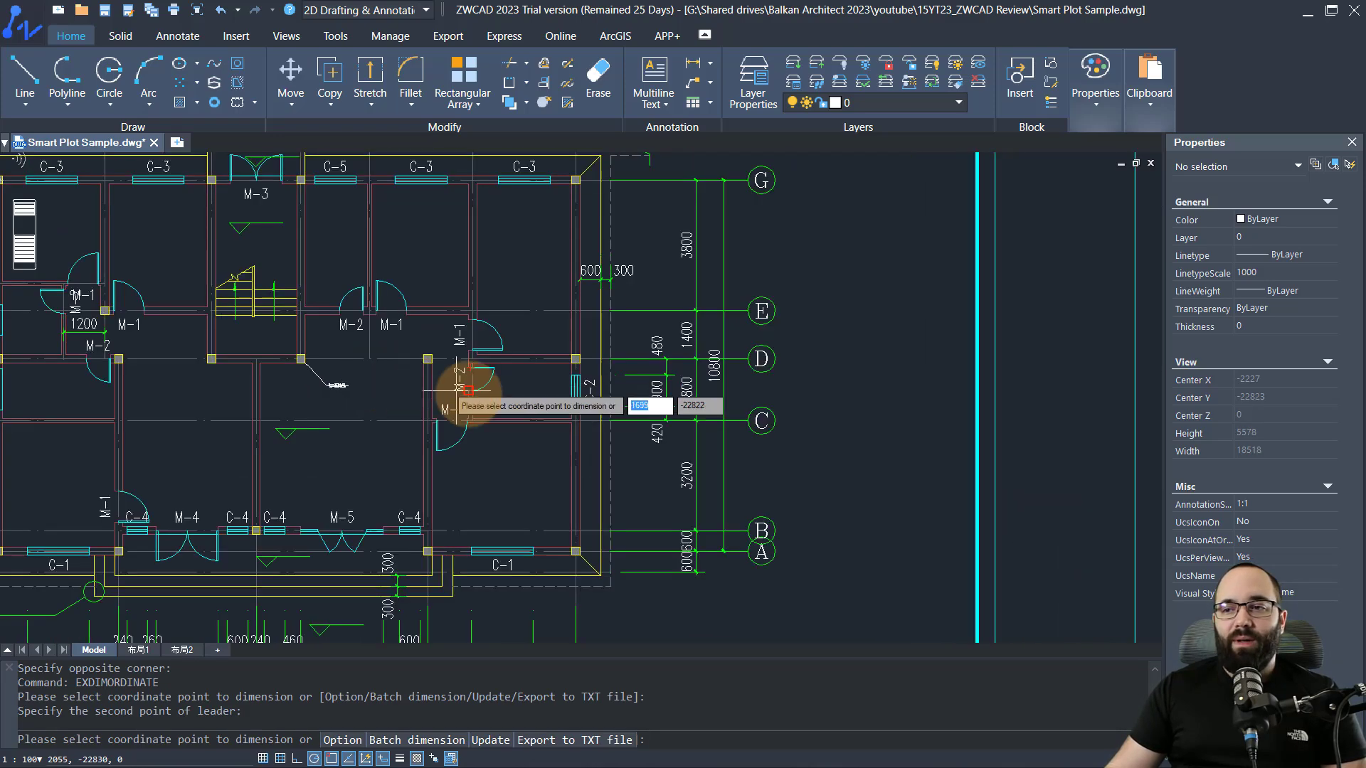
scroll(452, 480, "up", 5)
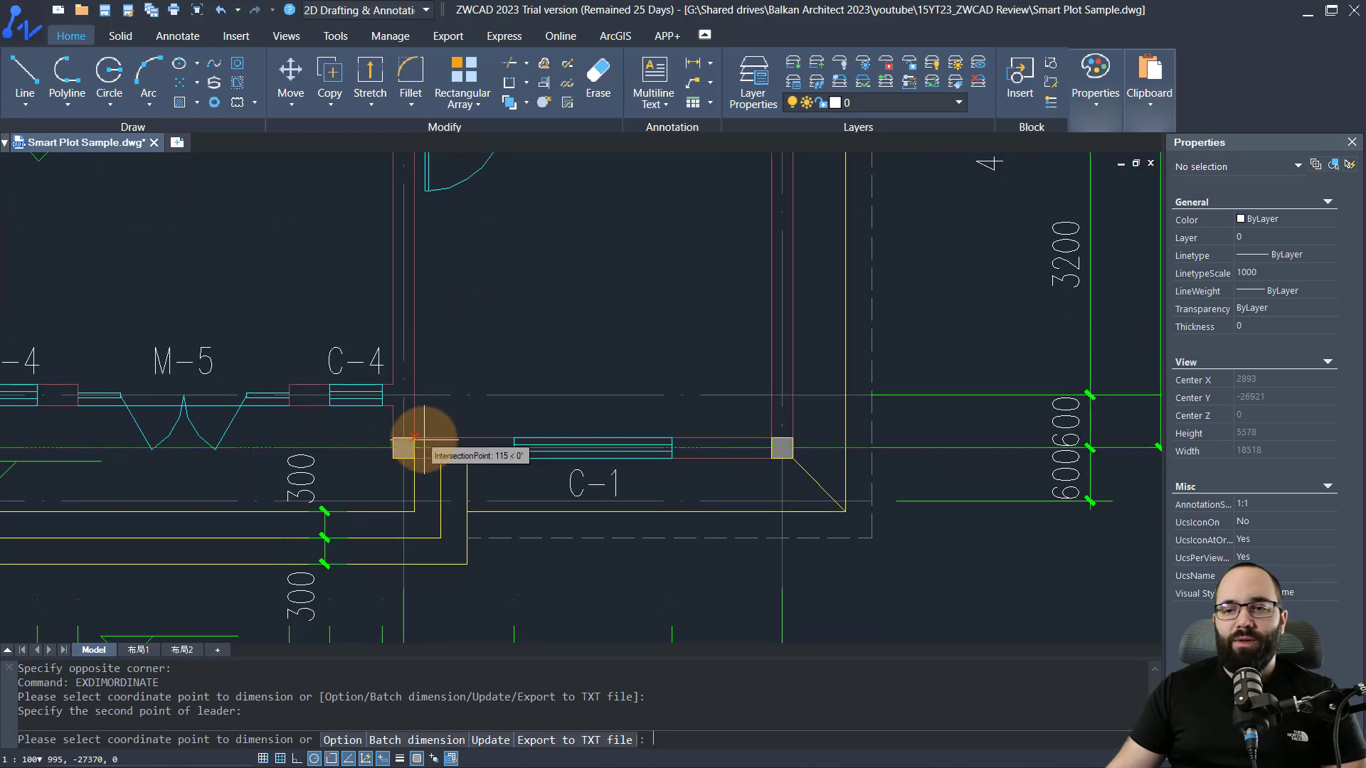
left_click(414, 436)
left_click(470, 338)
left_click(768, 437)
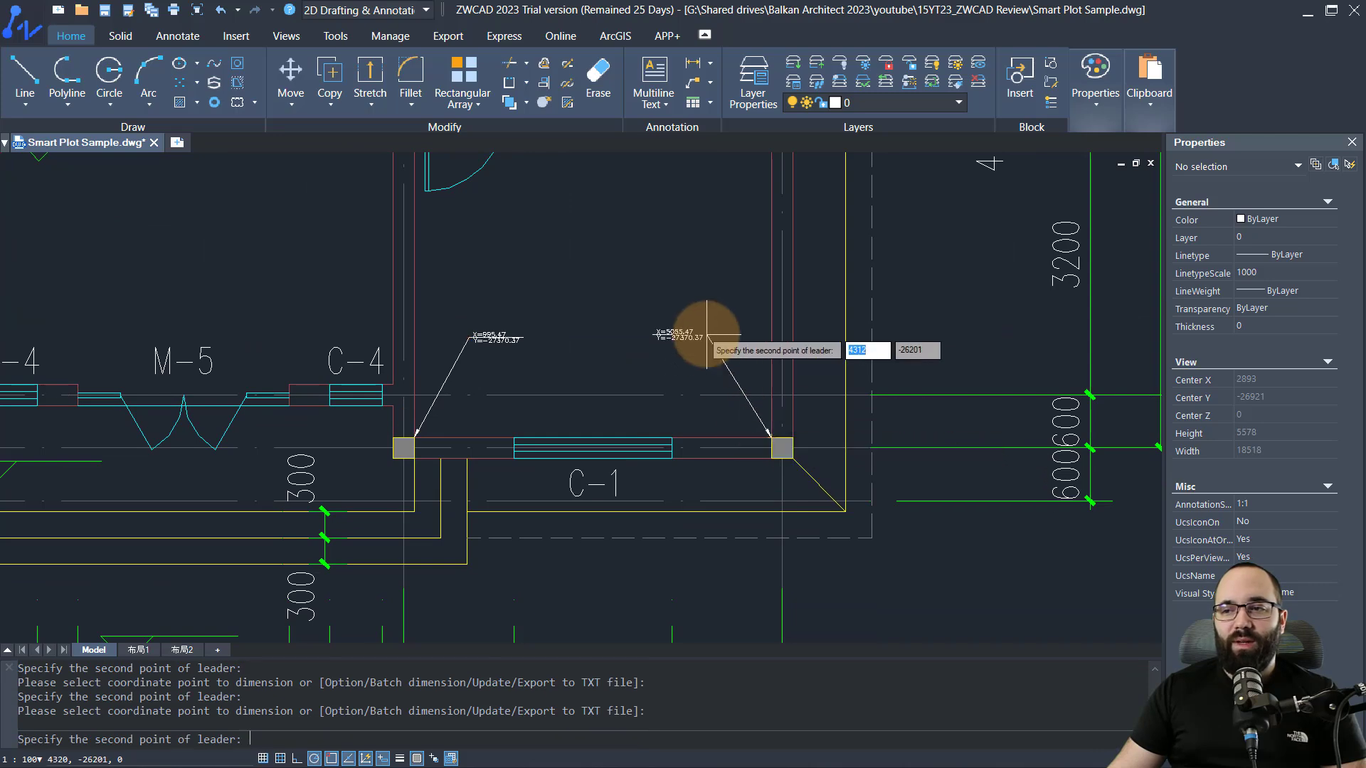
left_click(708, 343)
Set the text height in the Enhanced Ordinate Dimension settings to 250
scroll(650, 434, "down", 3)
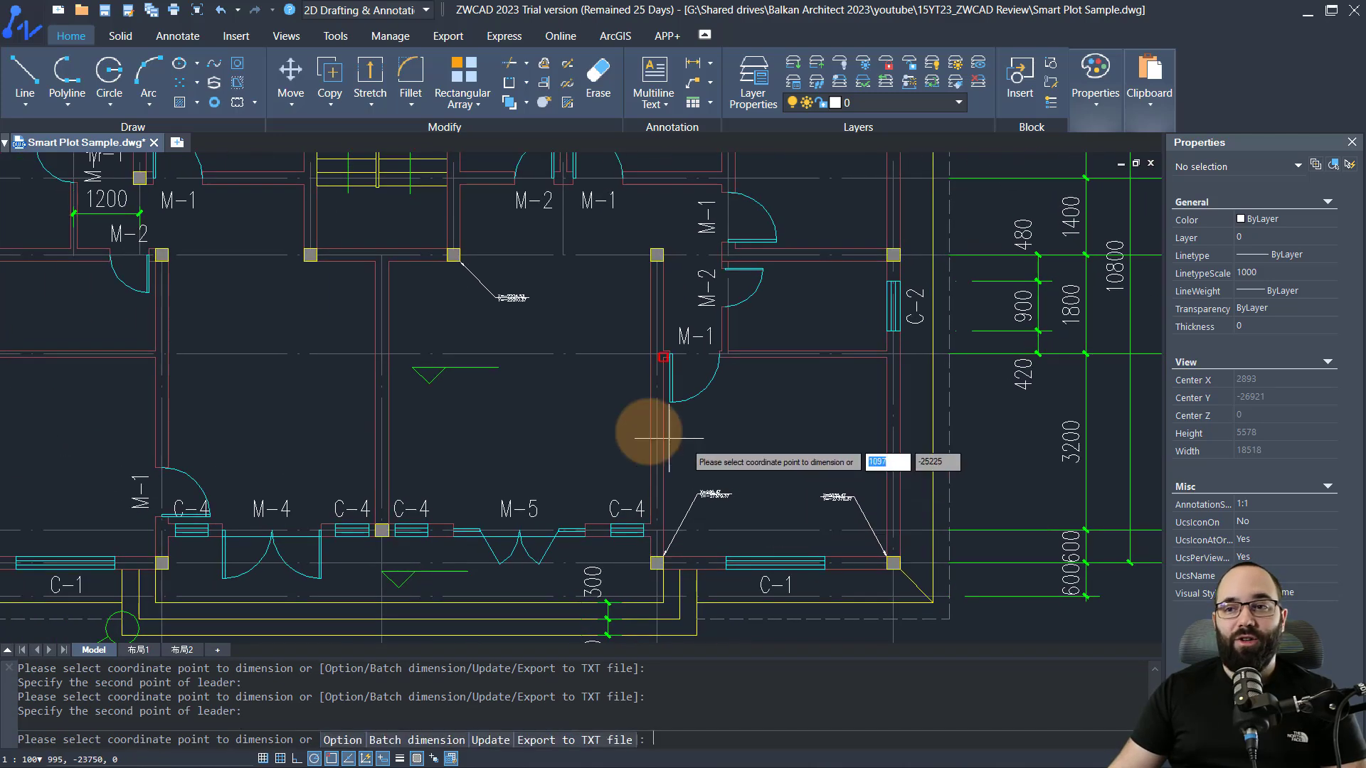
scroll(626, 439, "down", 3)
scroll(580, 438, "up", 3)
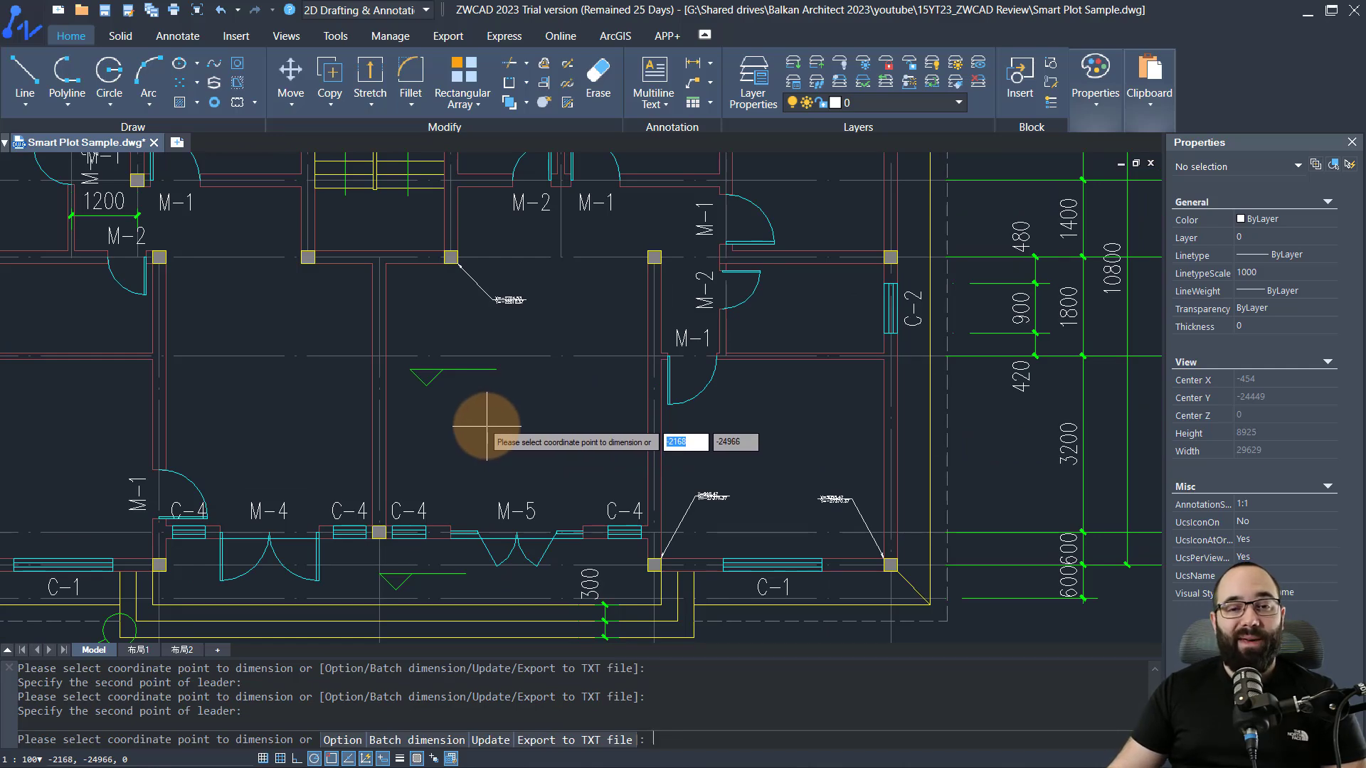
scroll(460, 273, "up", 2)
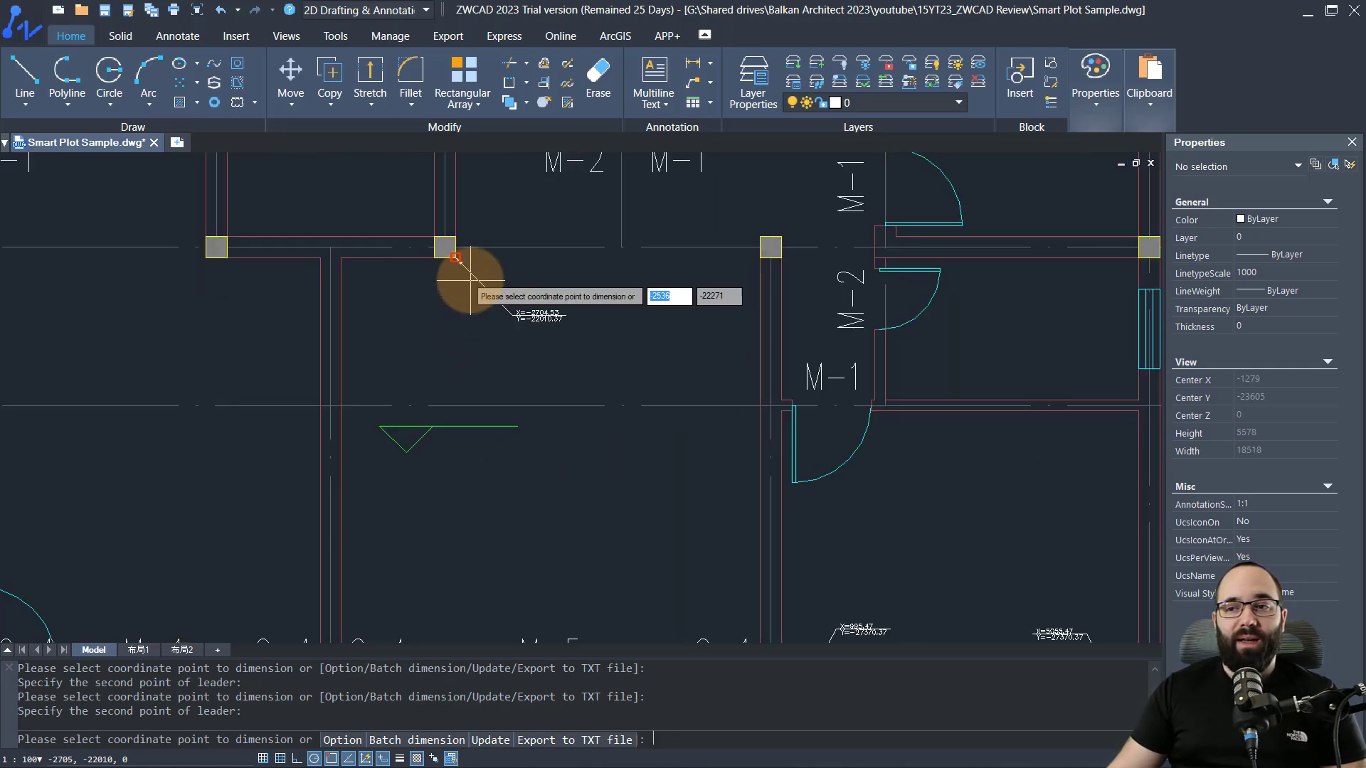
scroll(488, 360, "down", 2)
scroll(488, 381, "up", 2)
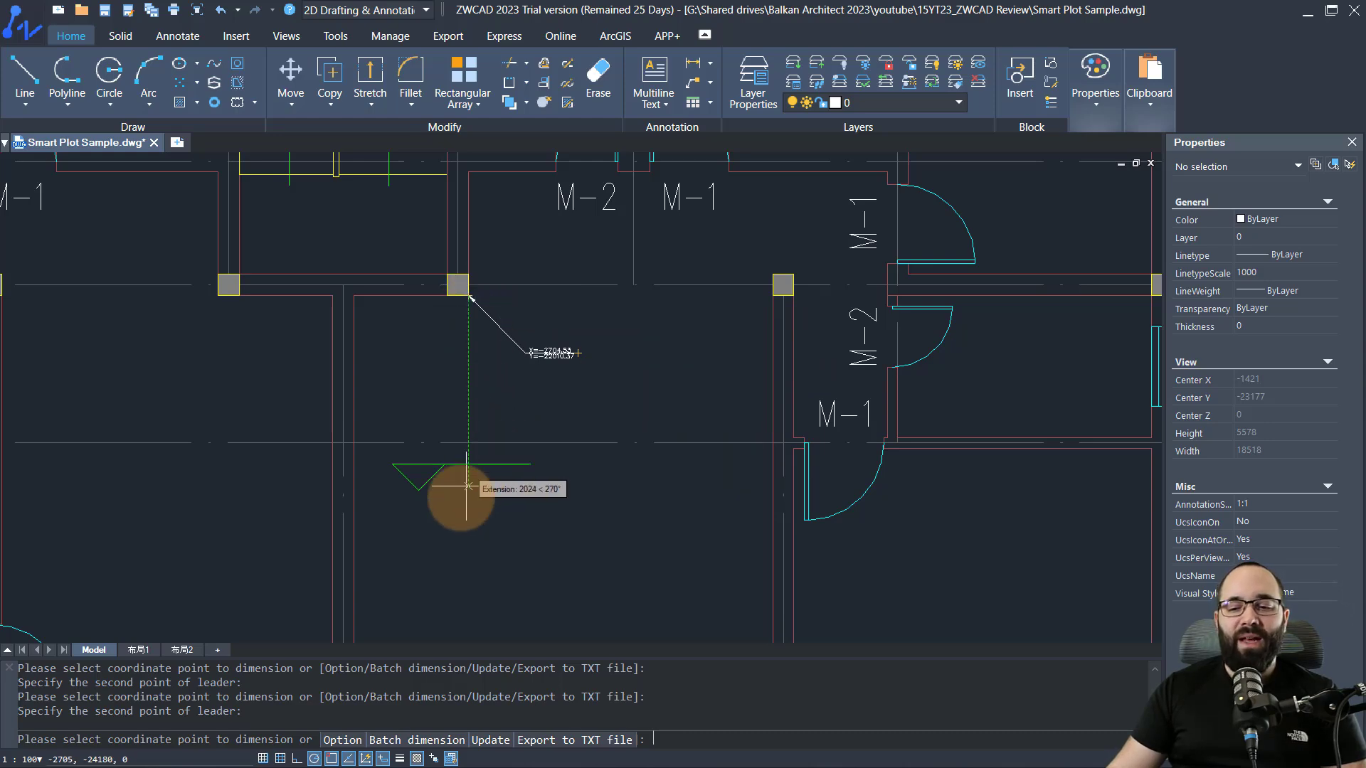
left_click(348, 742)
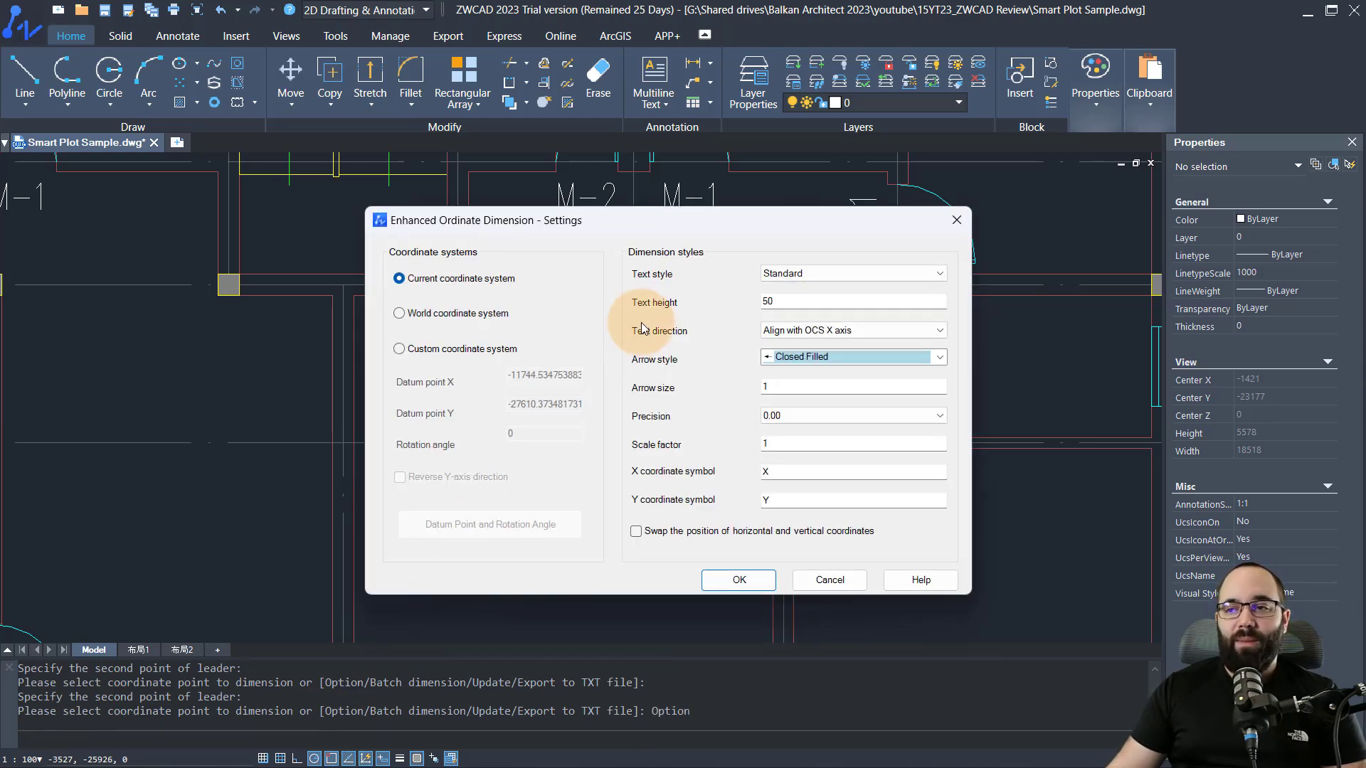
left_click(802, 306)
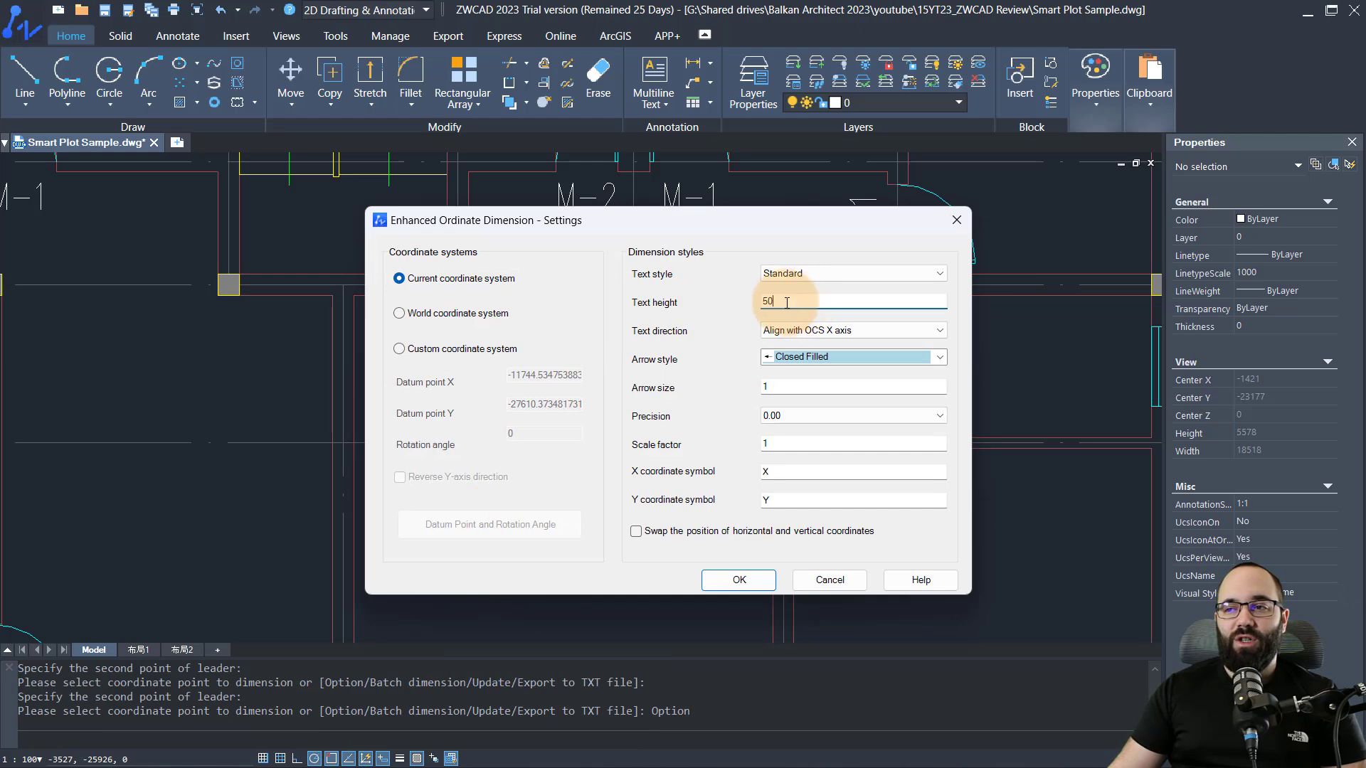
left_click_drag(787, 302, 684, 300)
type("250")
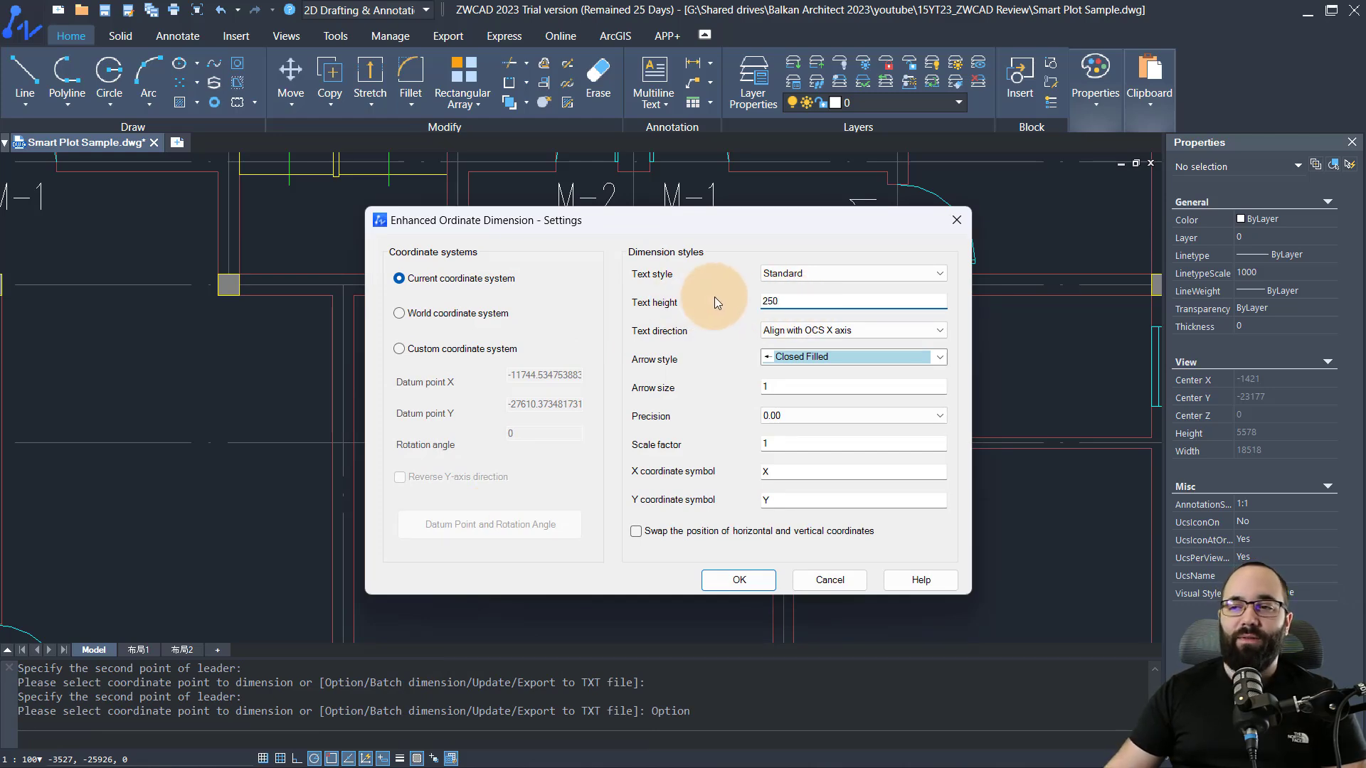
Keep the Standard text style and set the ordinate dimension's arrow style to Dot
left_click(791, 276)
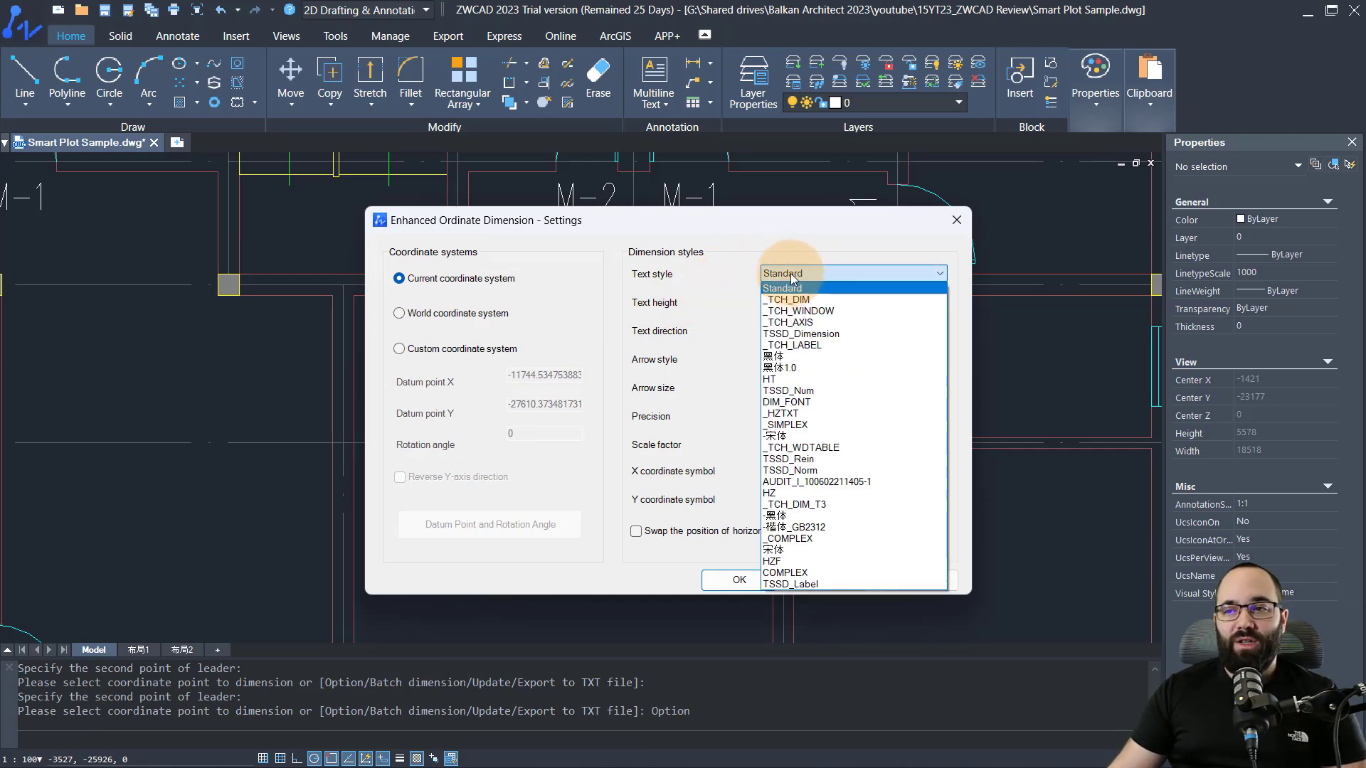
left_click(791, 276)
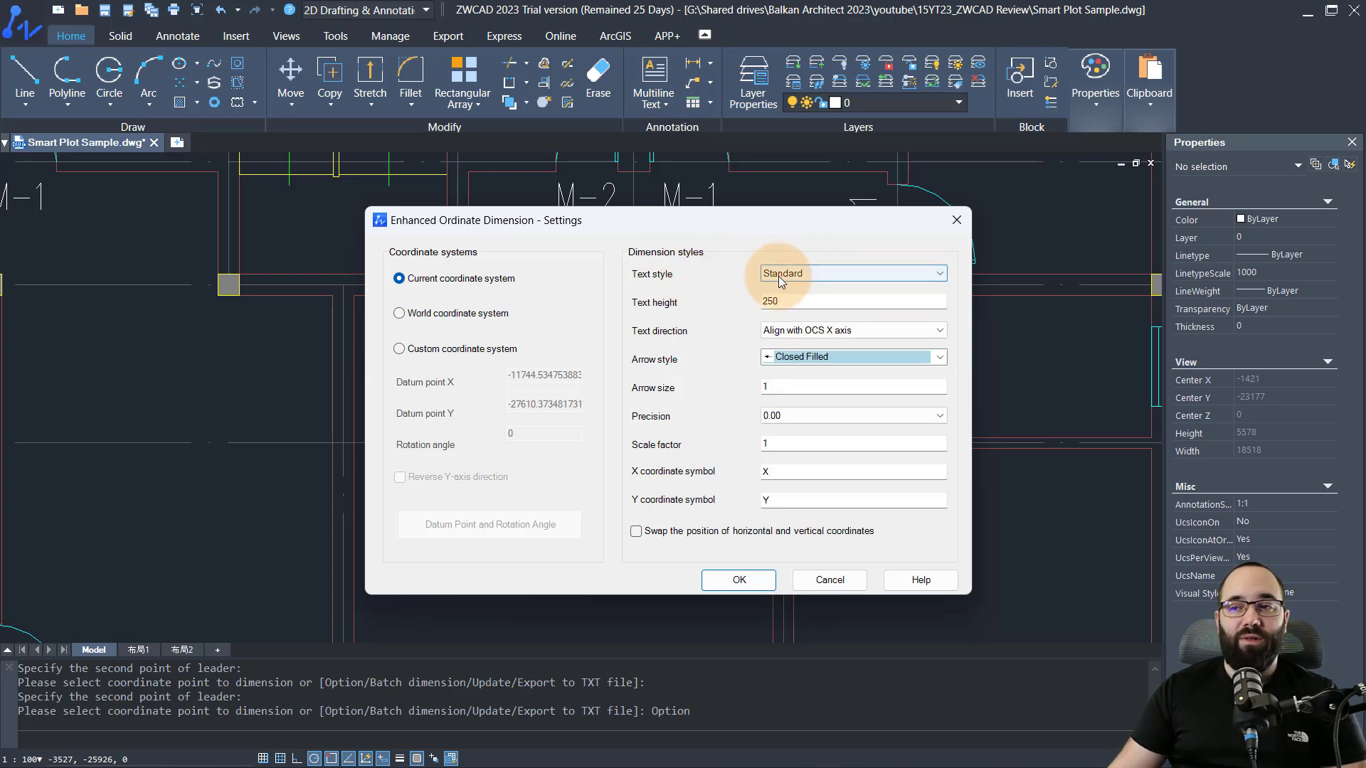
left_click(779, 357)
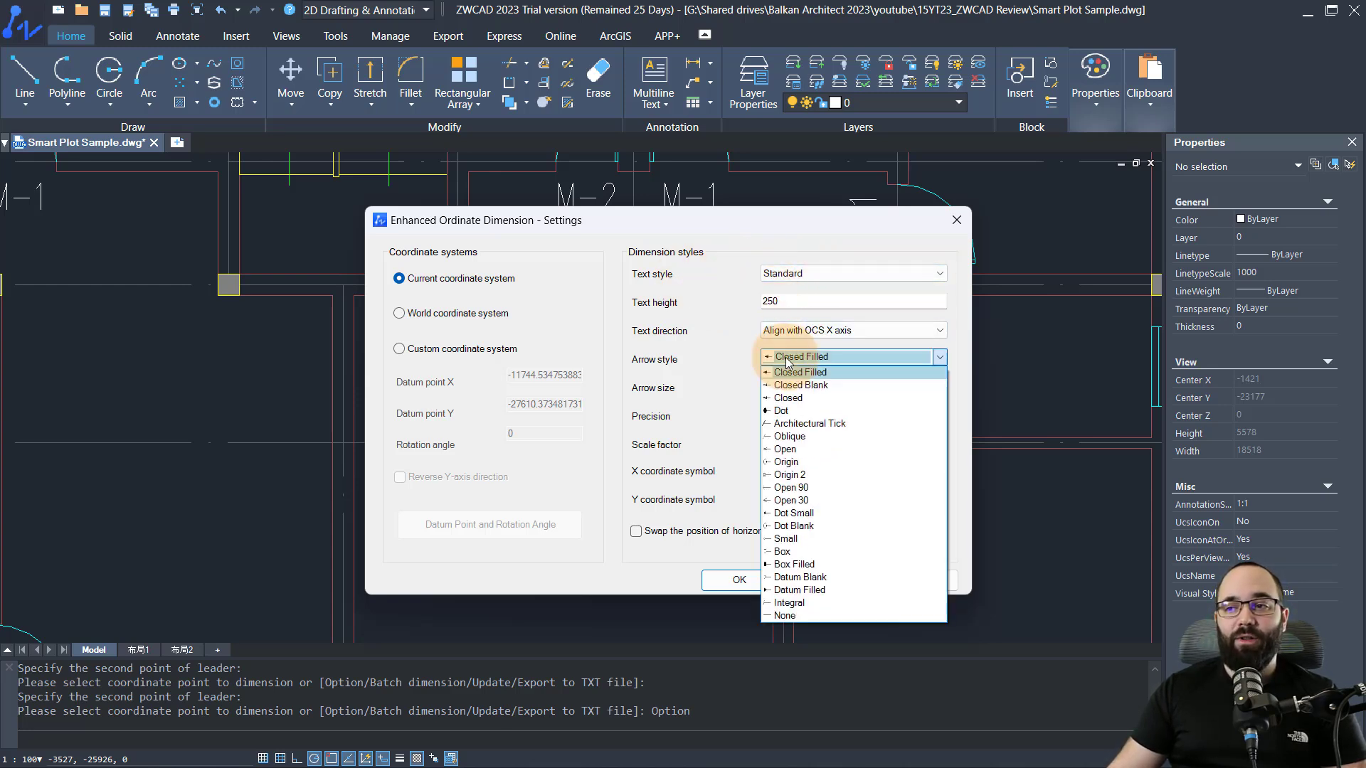
left_click(782, 410)
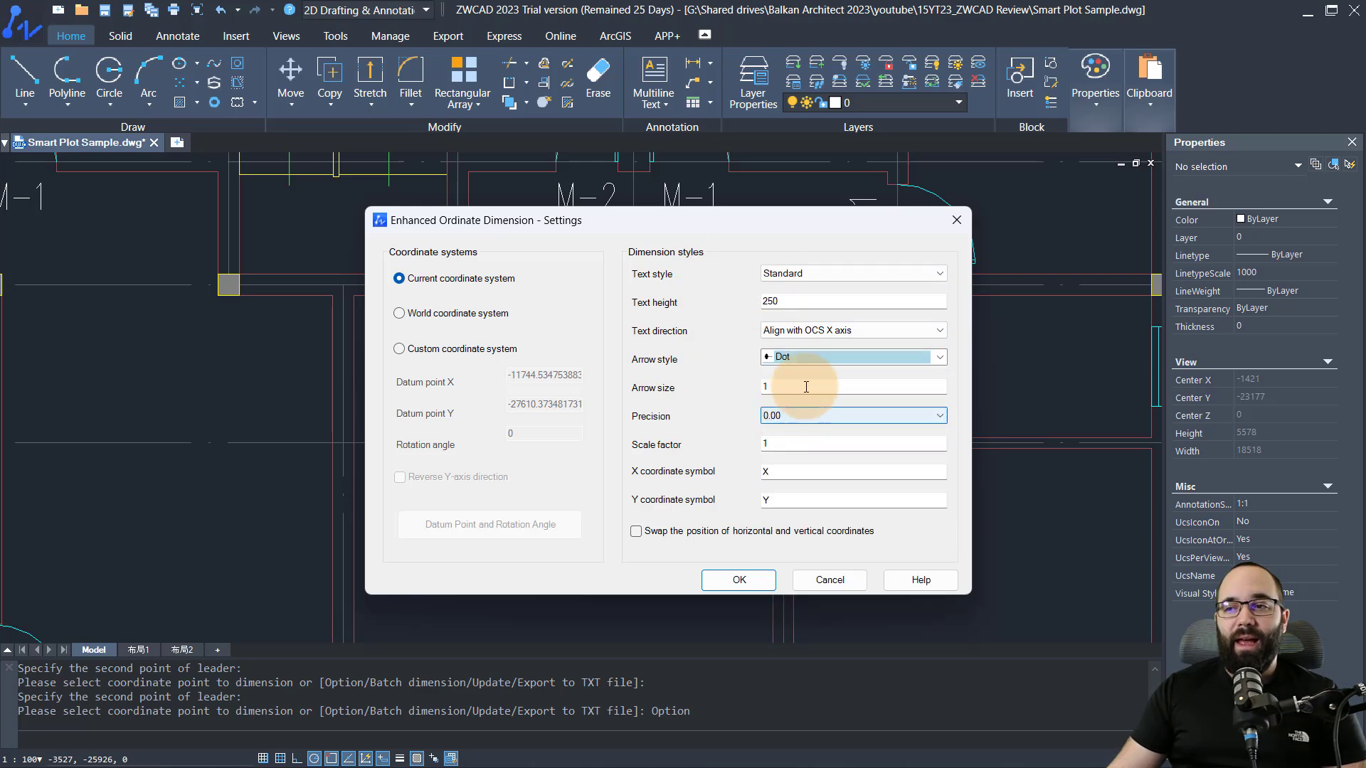
Apply the ordinate dimension settings and update the three existing coordinate dimensions on the first floor plan with them
left_click(740, 580)
scroll(420, 388, "down", 5)
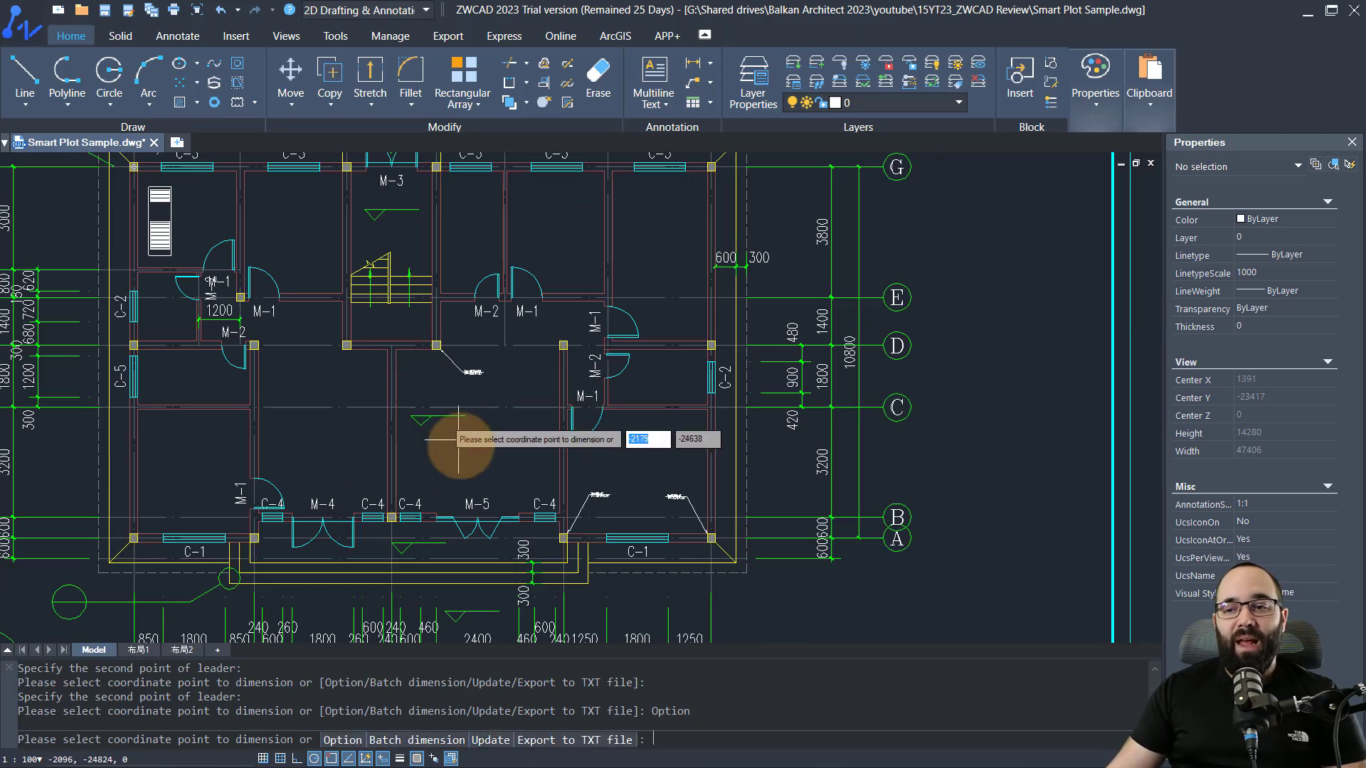
left_click(489, 740)
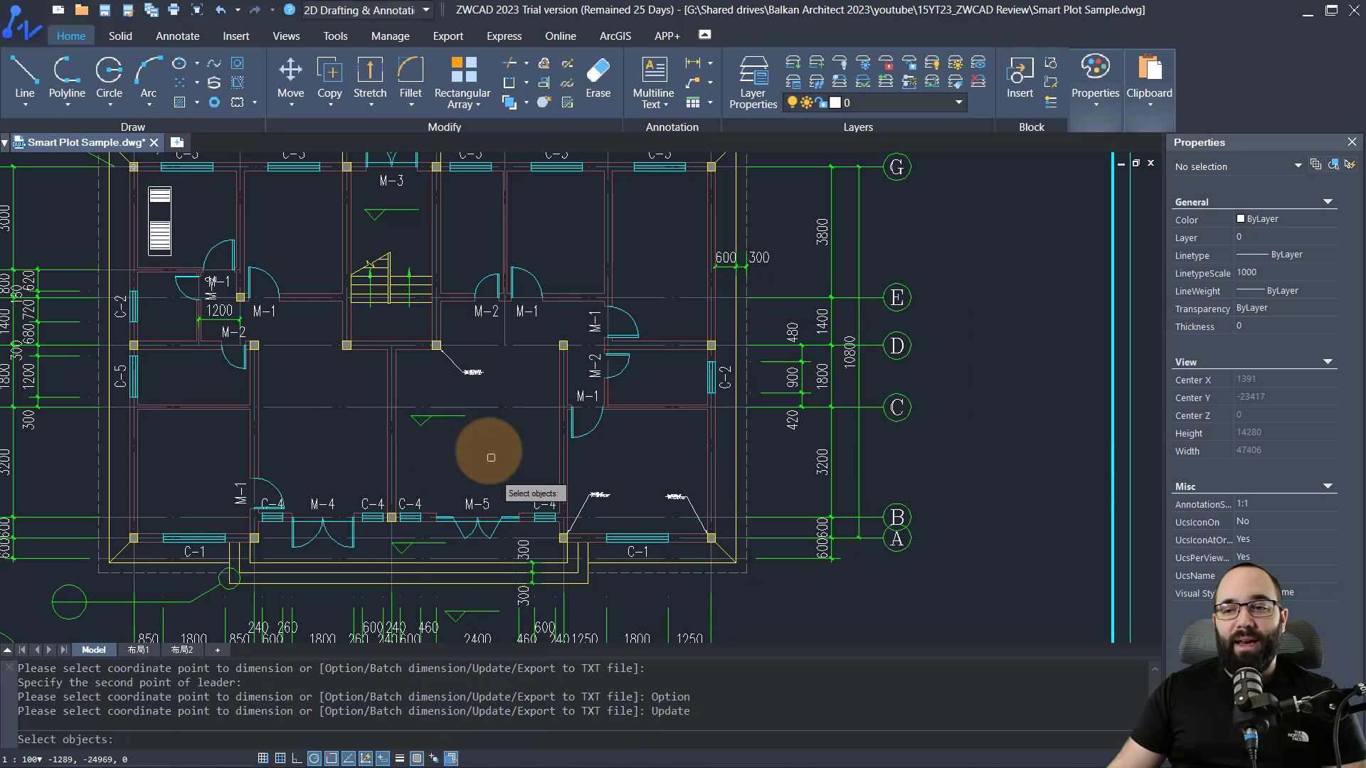
left_click(464, 374)
left_click(594, 498)
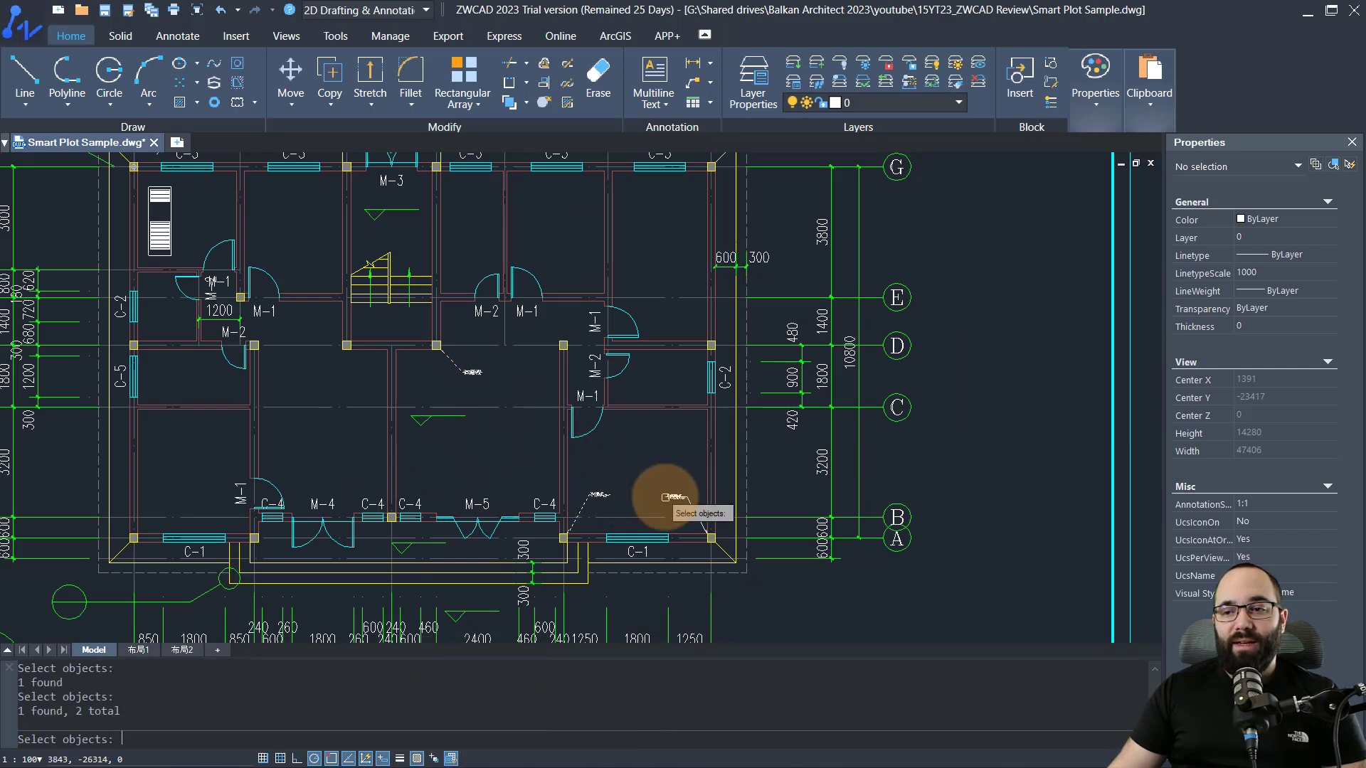
left_click(659, 495)
key("Return")
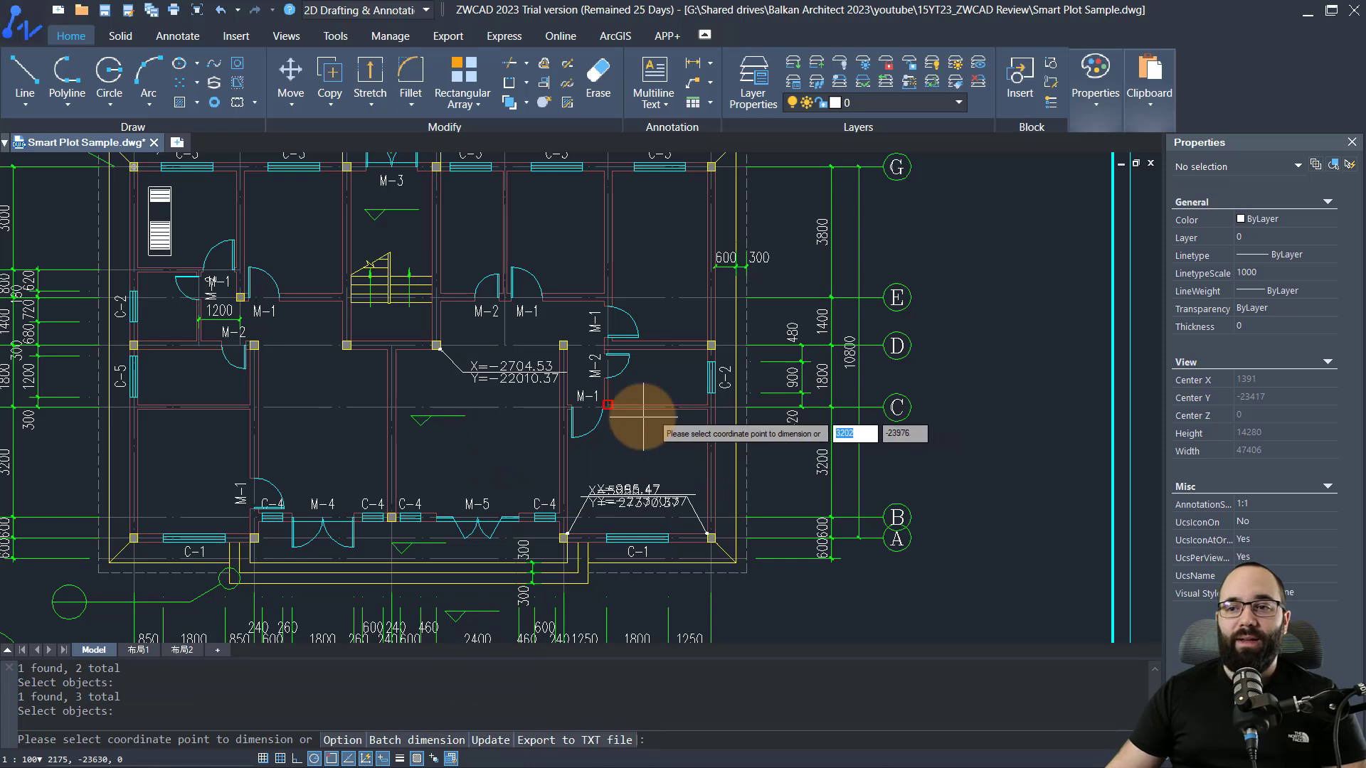
Try to stretch the coordinate dimension at column 11/A upward, clear of the overlapping label from column 9/A
scroll(658, 508, "up", 5)
key("Escape")
left_click(738, 525)
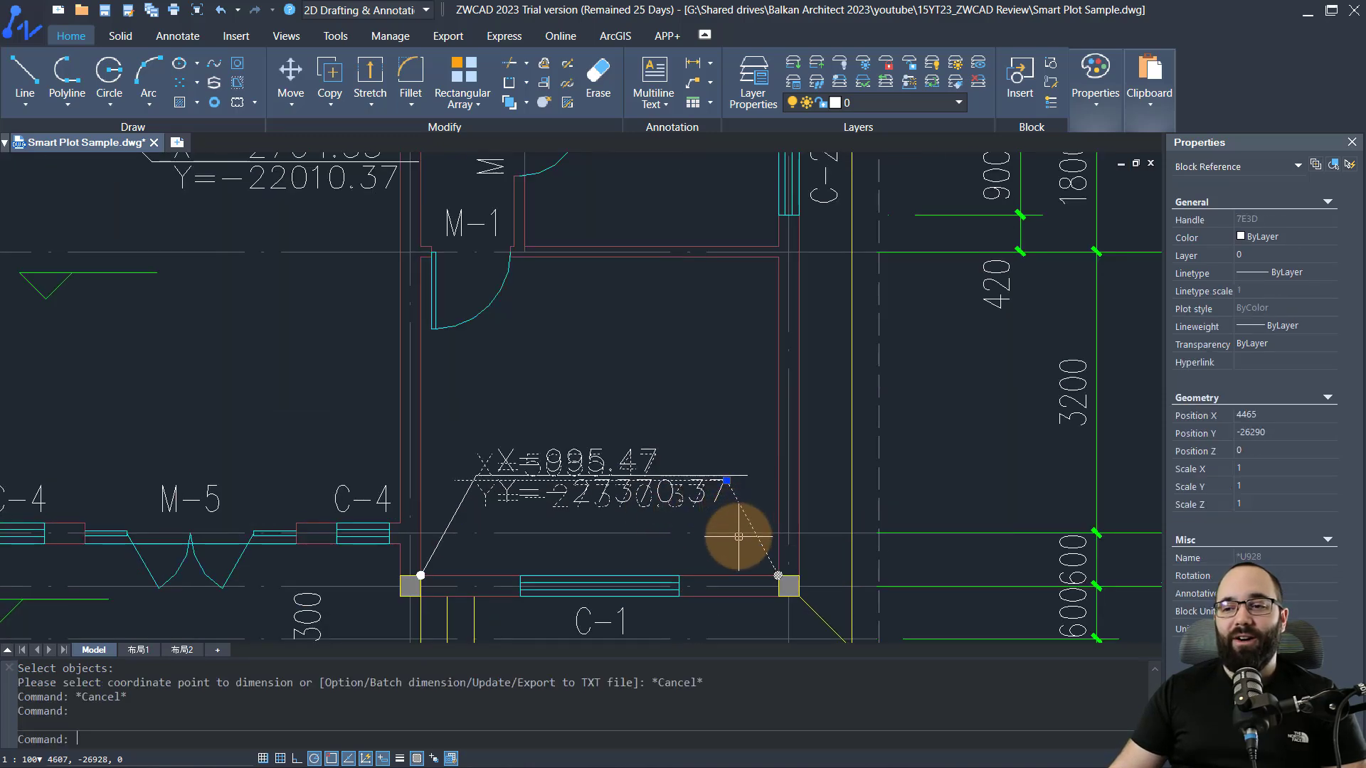
left_click(725, 480)
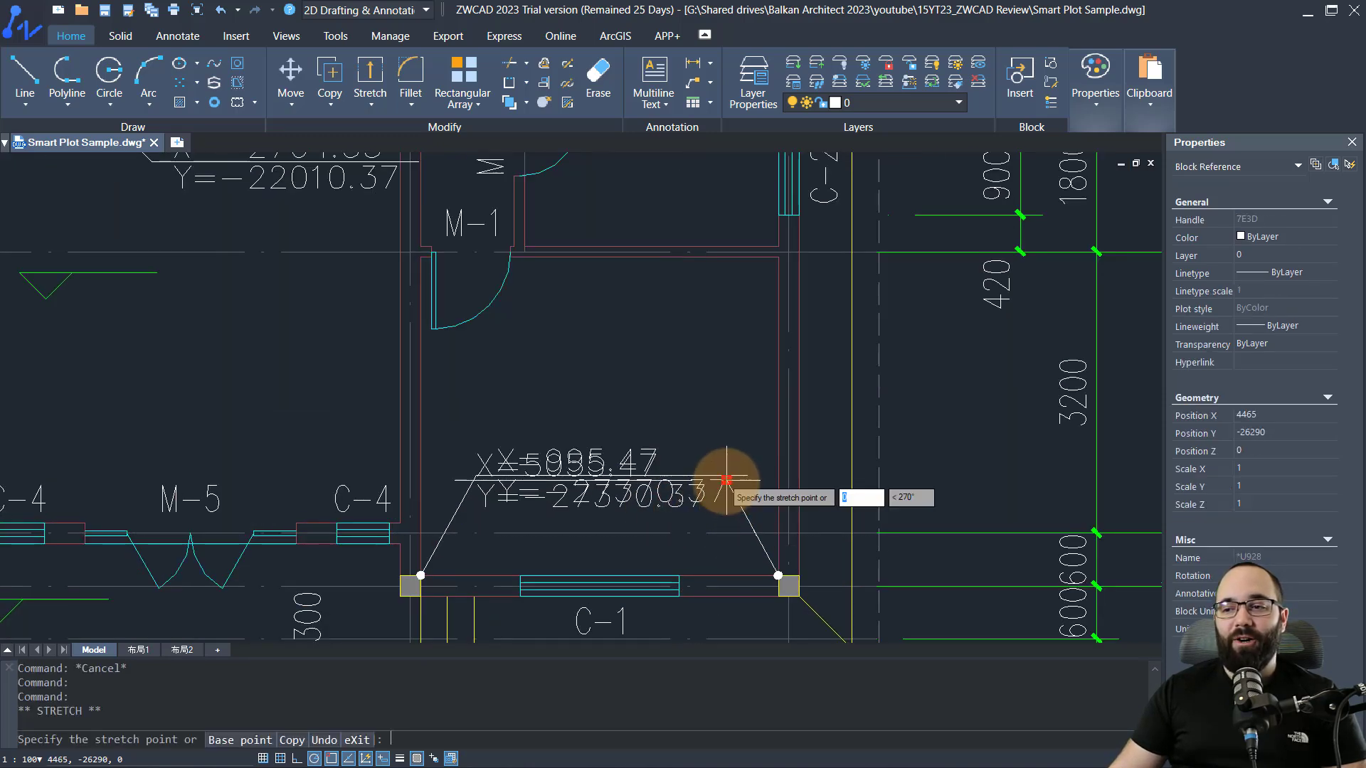
left_click(736, 384)
key("Escape")
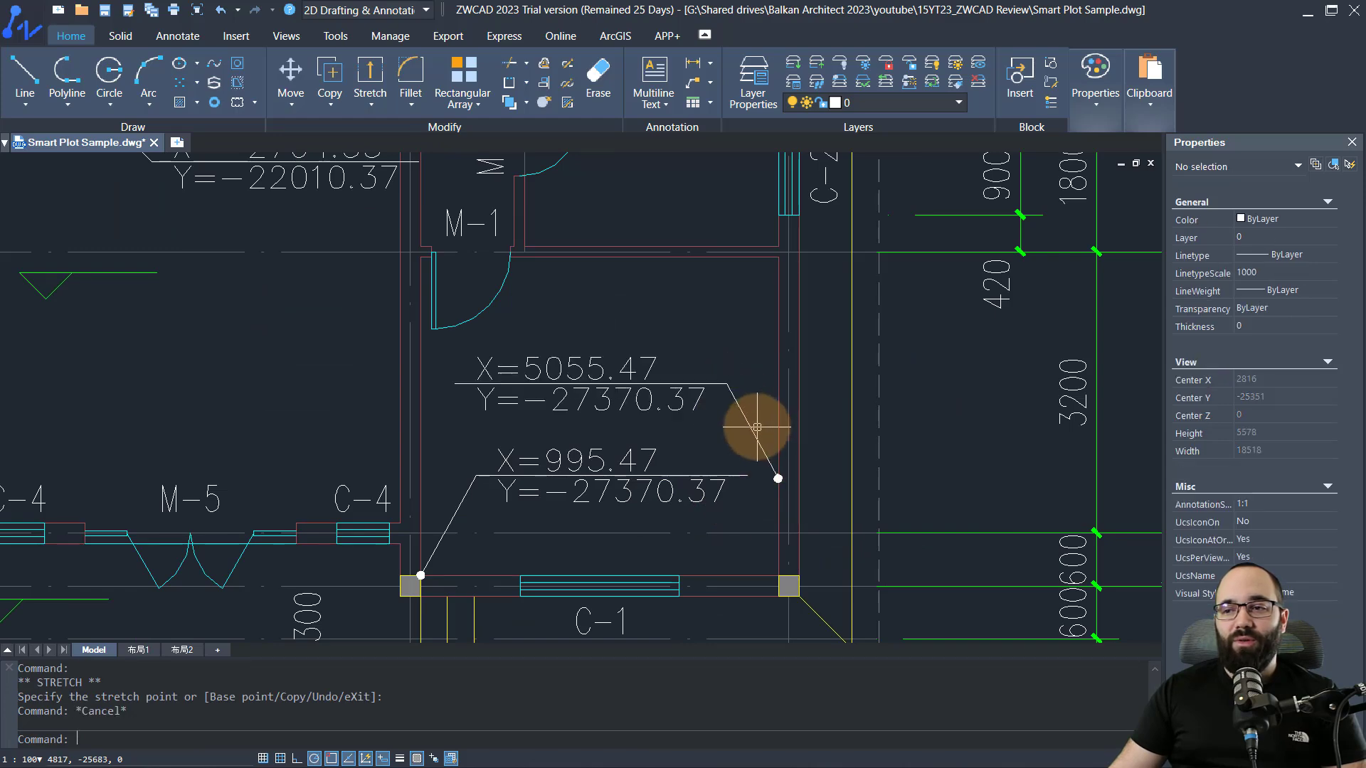
Delete the displaced coordinate dimension that belonged to column 11/A
left_click(740, 430)
left_click(647, 365)
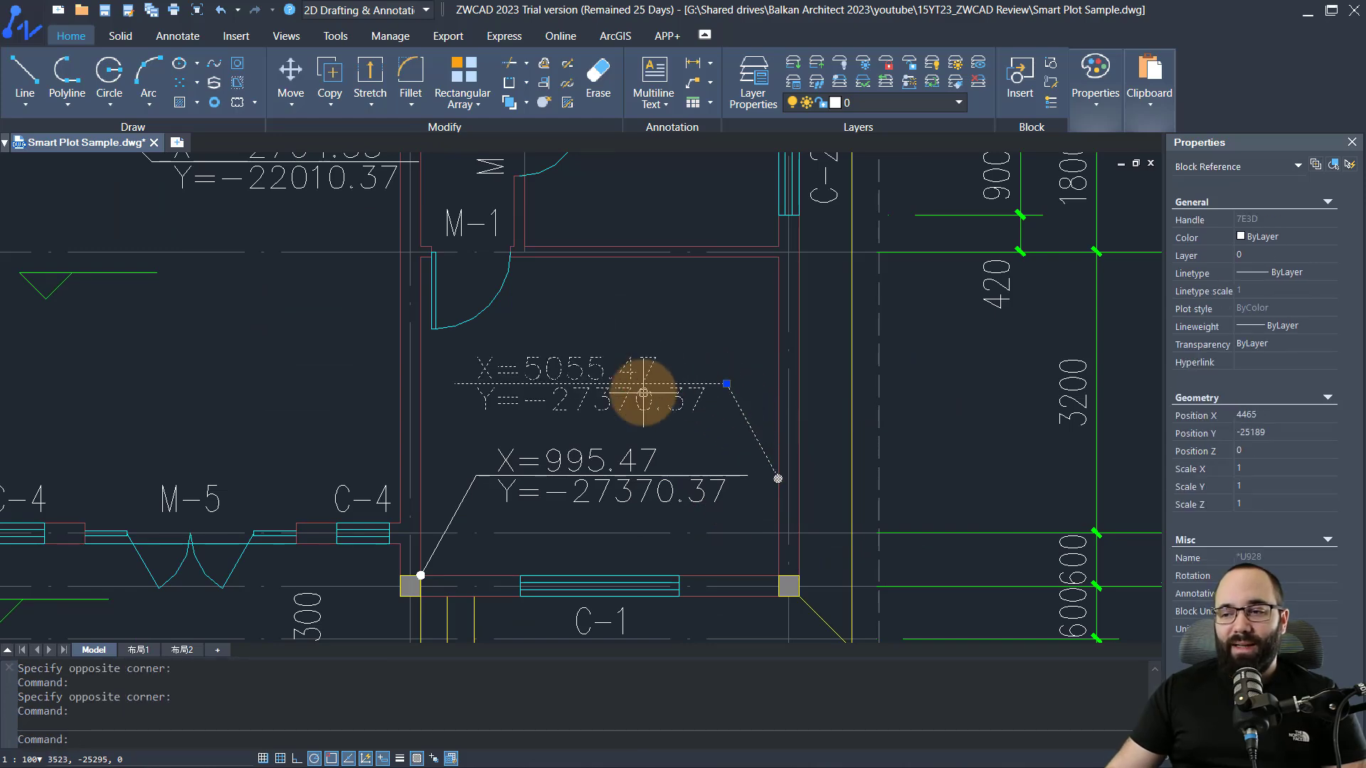
key("Delete")
Start EXDIMORDINATE again and switch its settings to the custom coordinate system
scroll(671, 409, "down", 4)
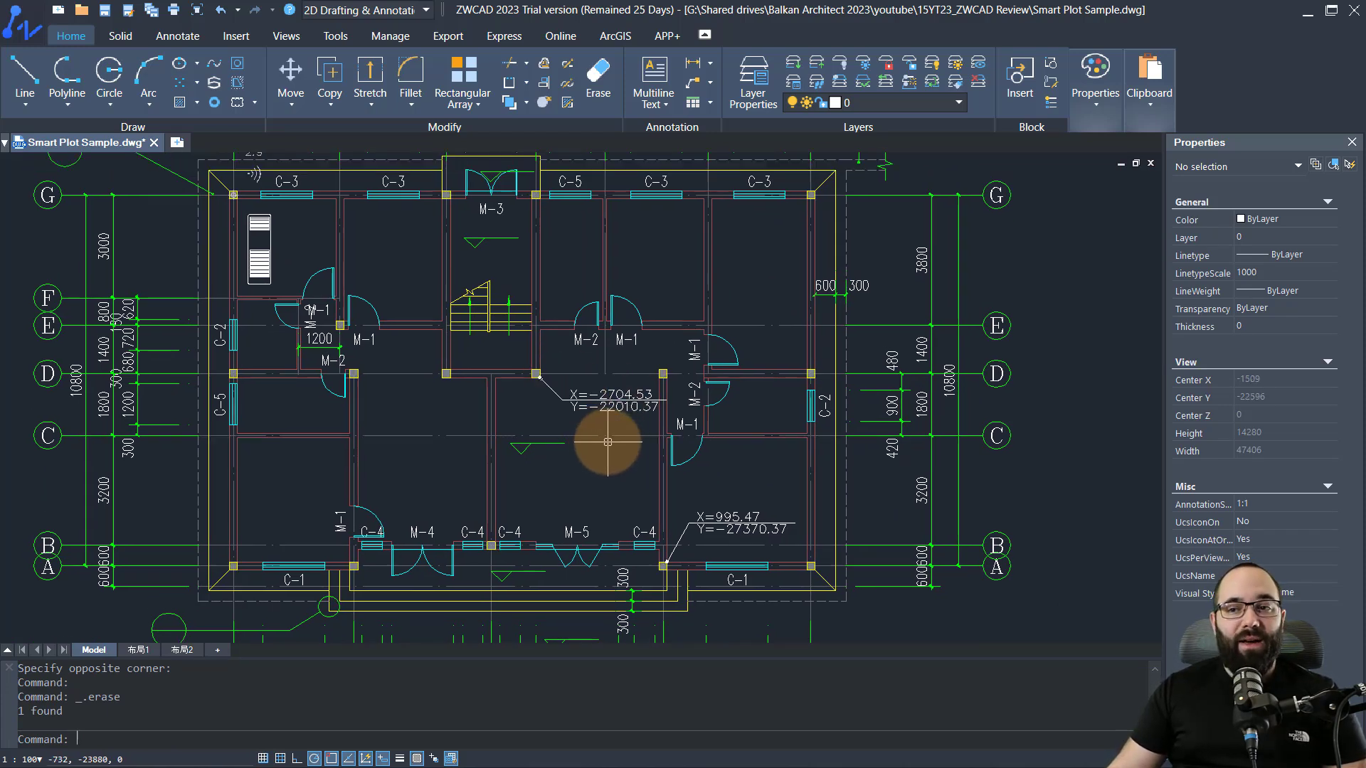
middle_click_drag(580, 469, 567, 472)
scroll(566, 472, "down", 2)
scroll(548, 463, "down", 3)
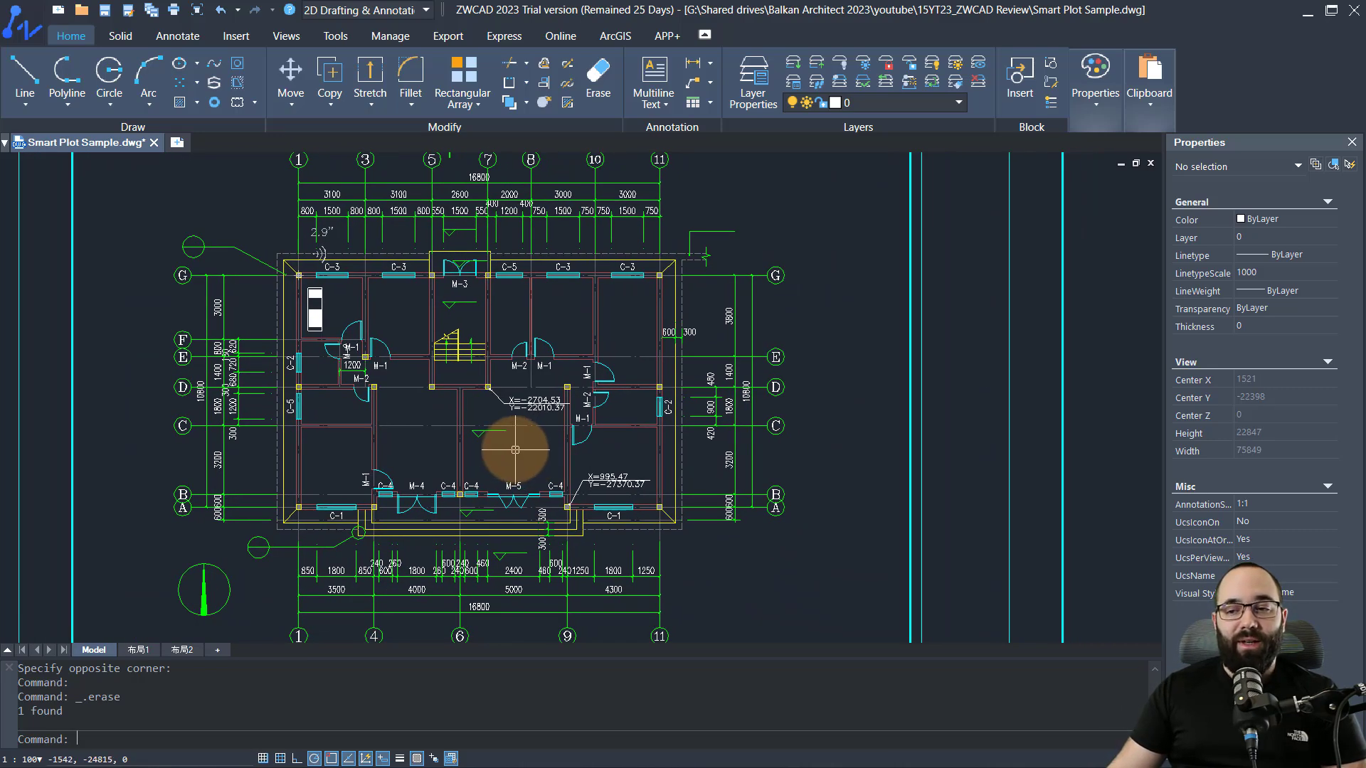
type("ex")
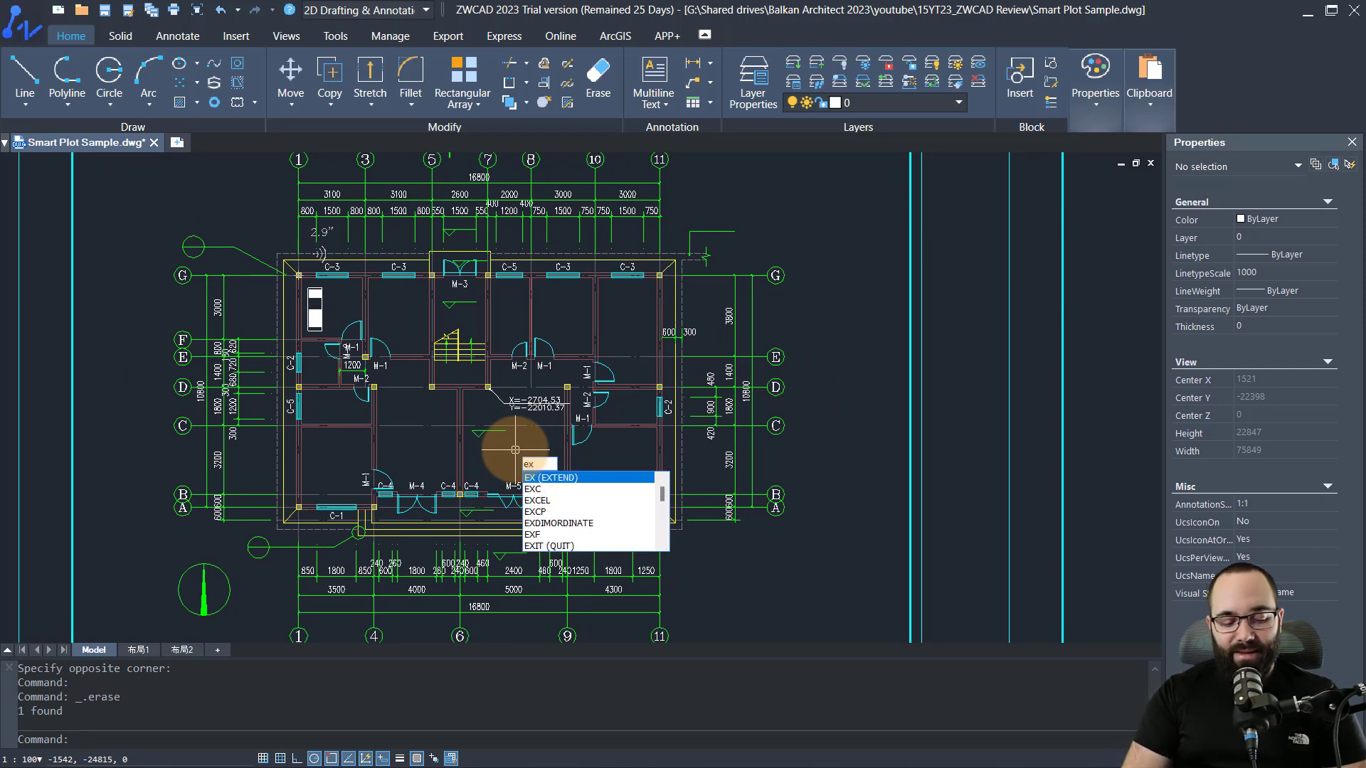
type("dim")
key("Return")
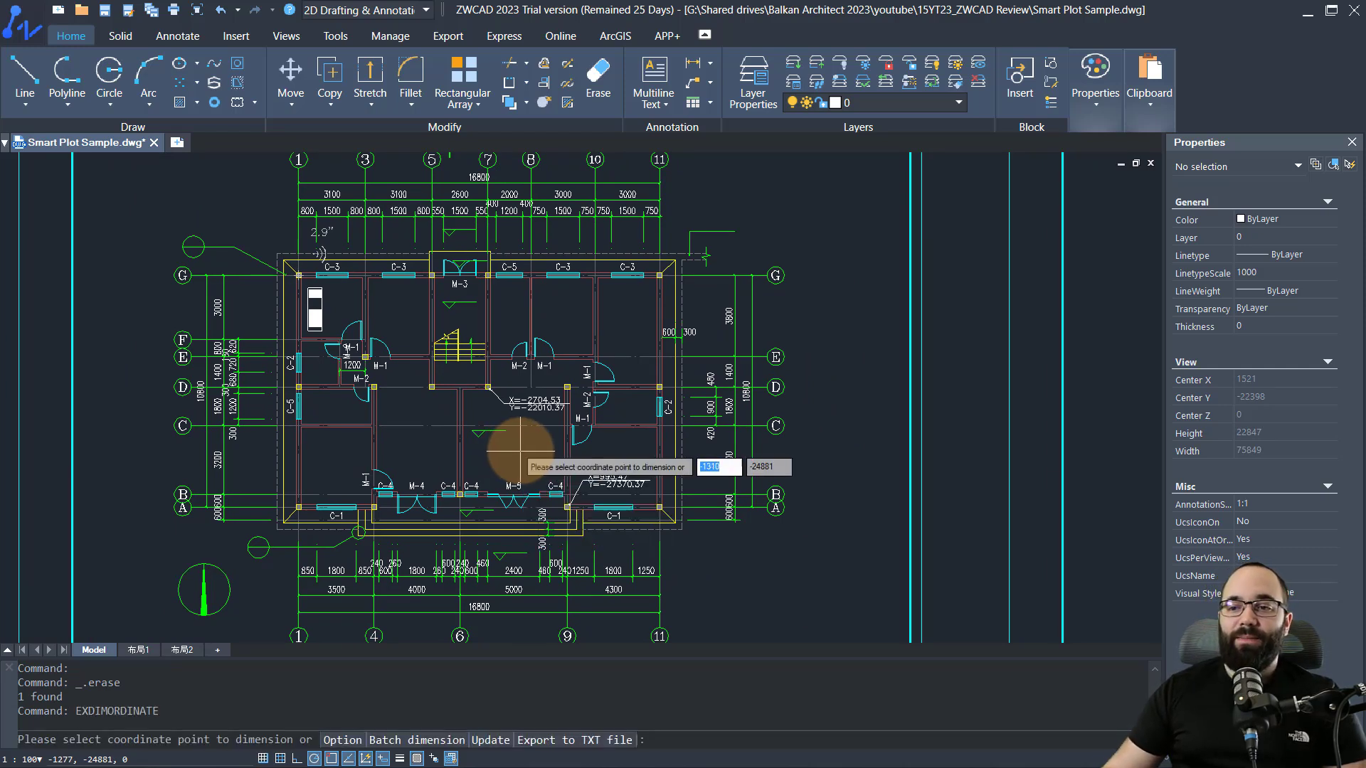
left_click(353, 742)
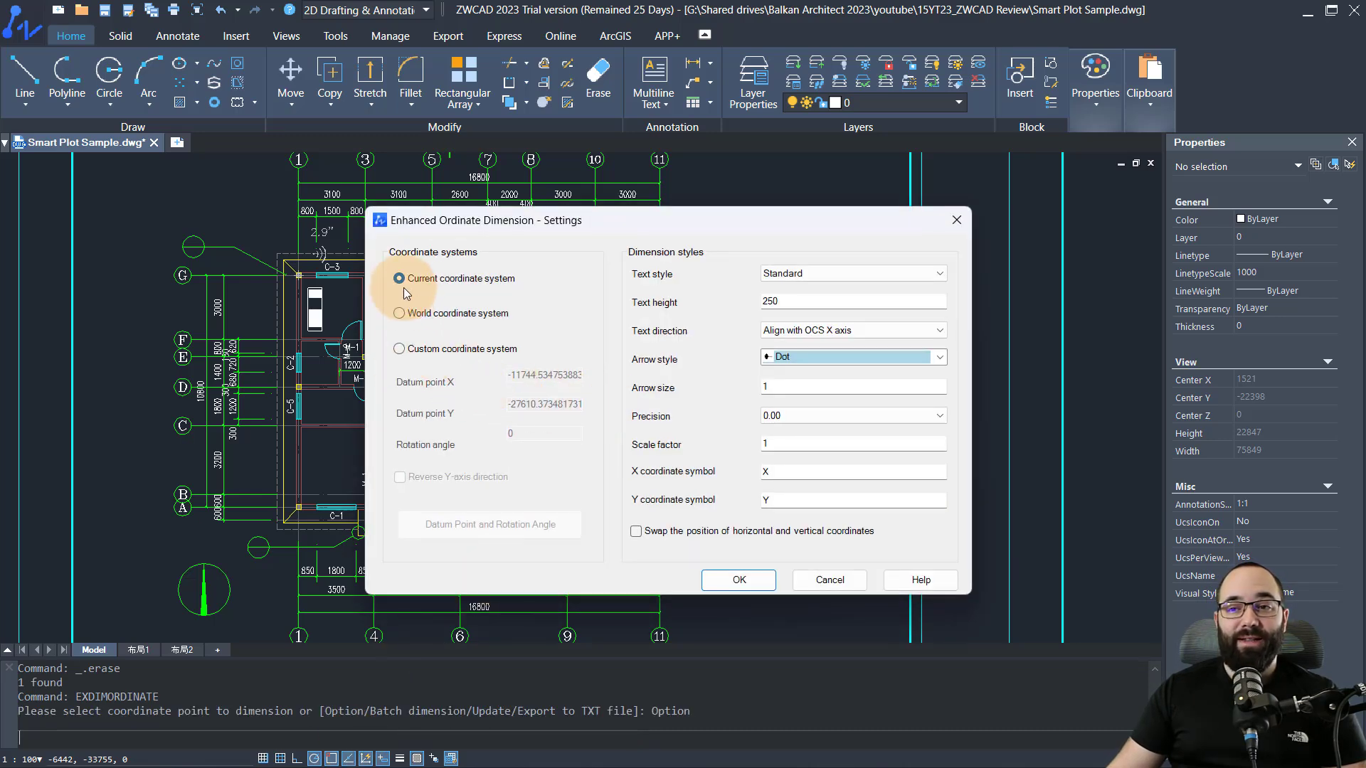
left_click(400, 350)
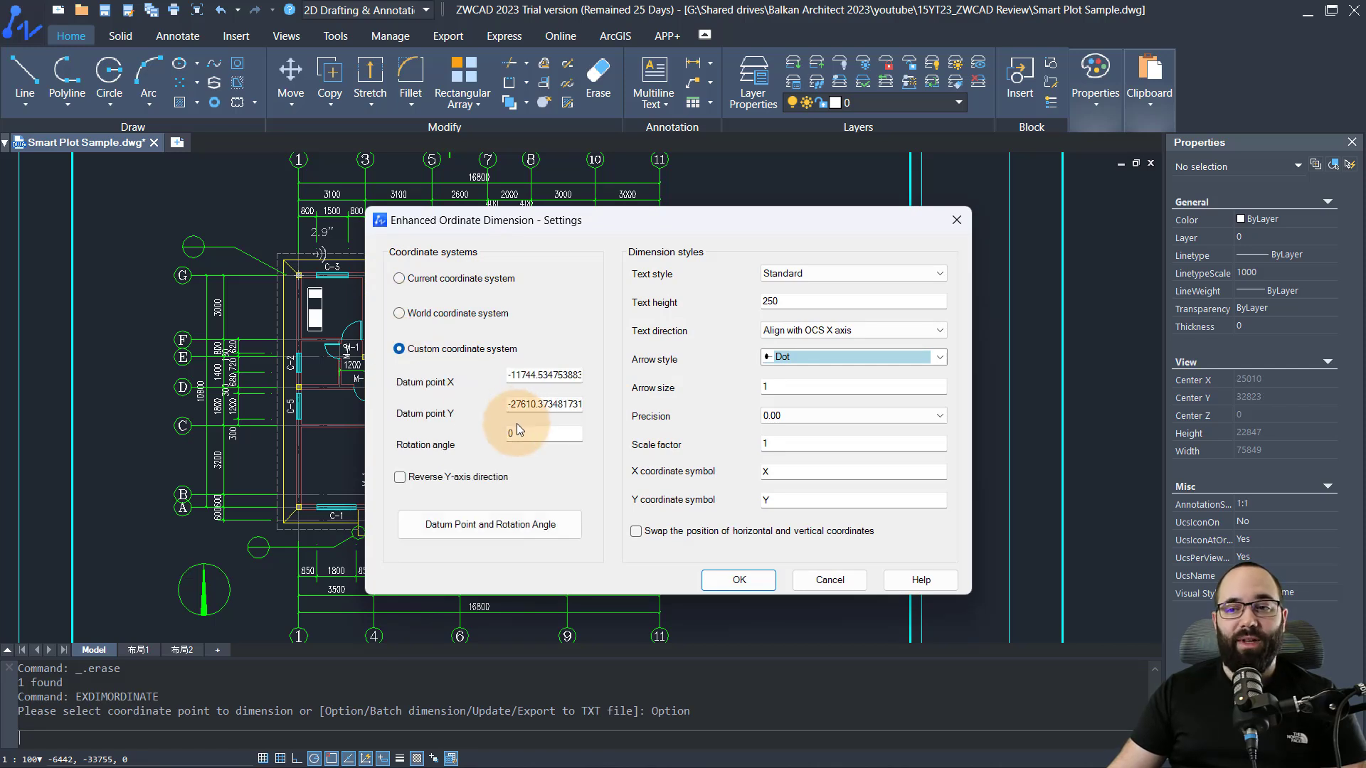
Set the datum point at column 1/A's lower-left corner, with X toward its lower-right corner and the Y axis not reversed
left_click(444, 527)
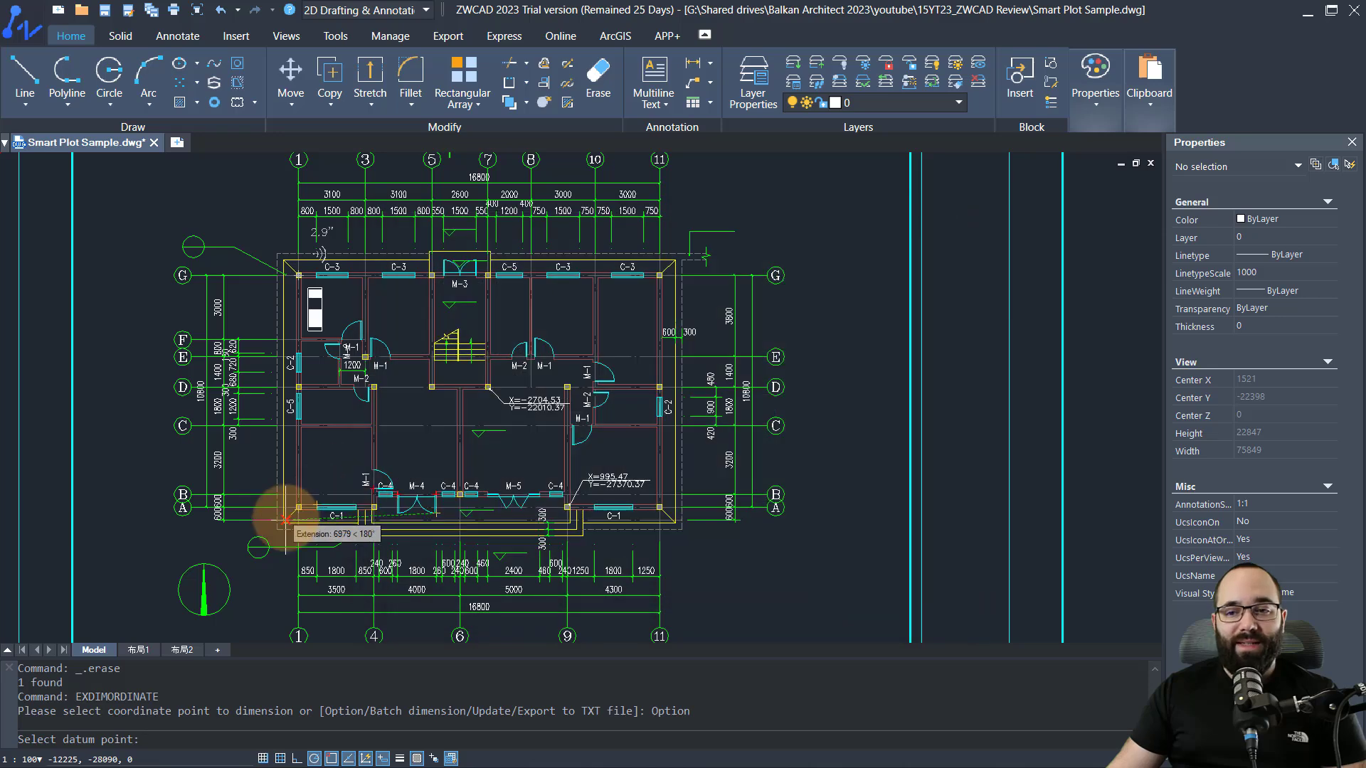
scroll(290, 514, "up", 5)
left_click(401, 358)
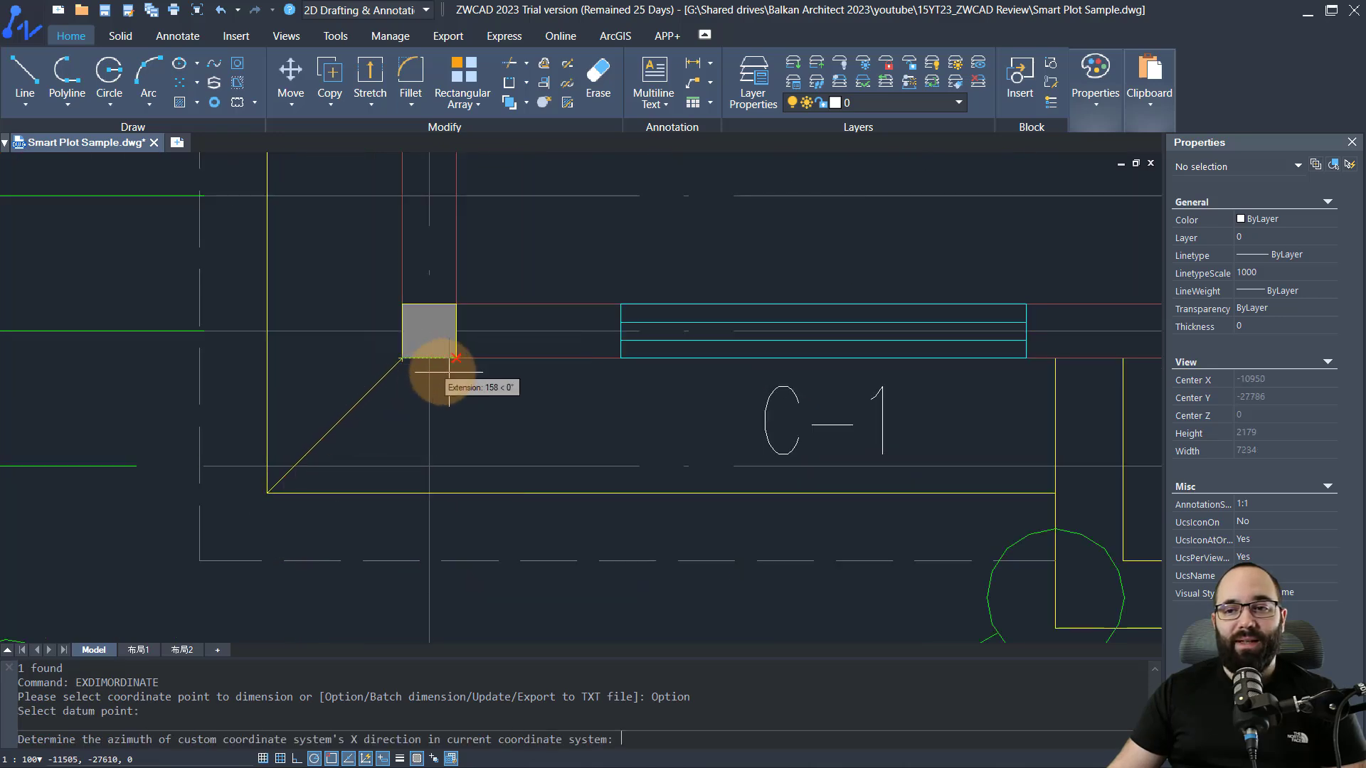
left_click(461, 362)
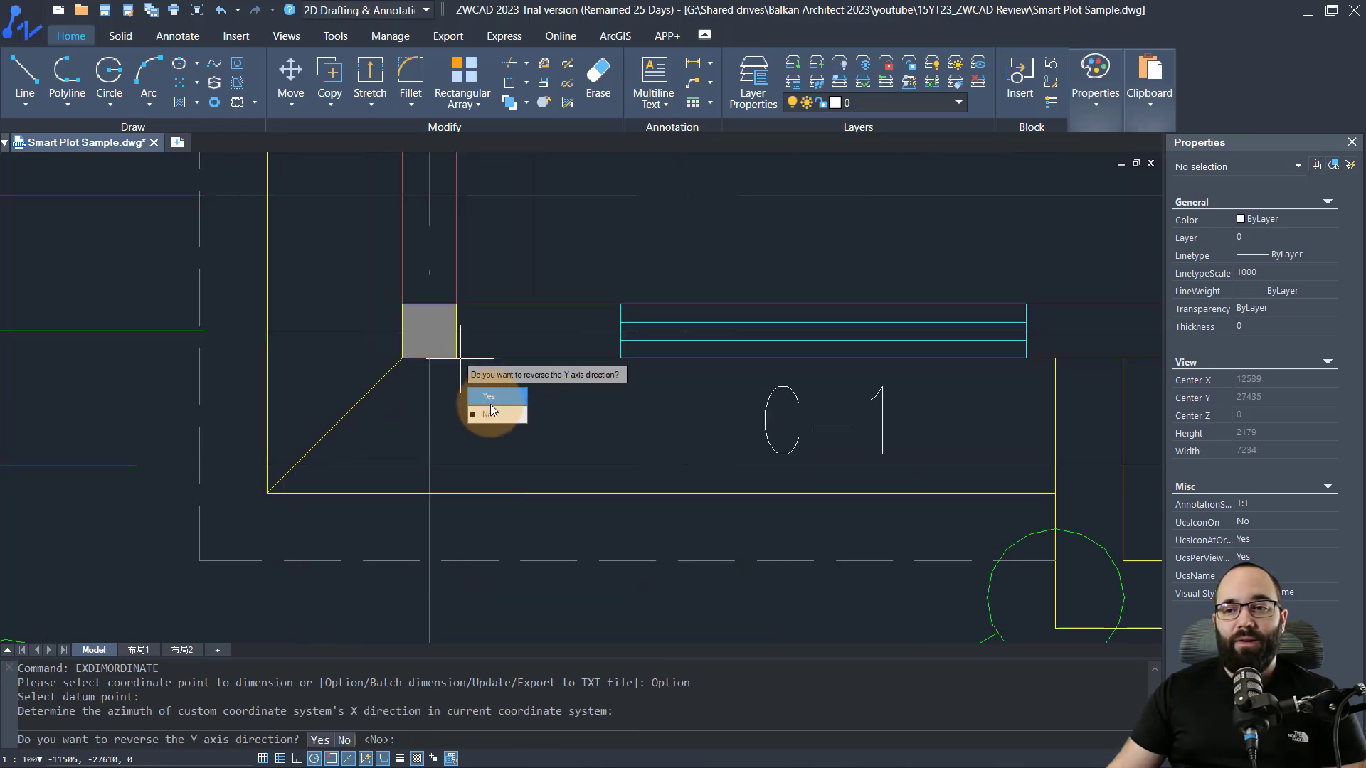
left_click(491, 413)
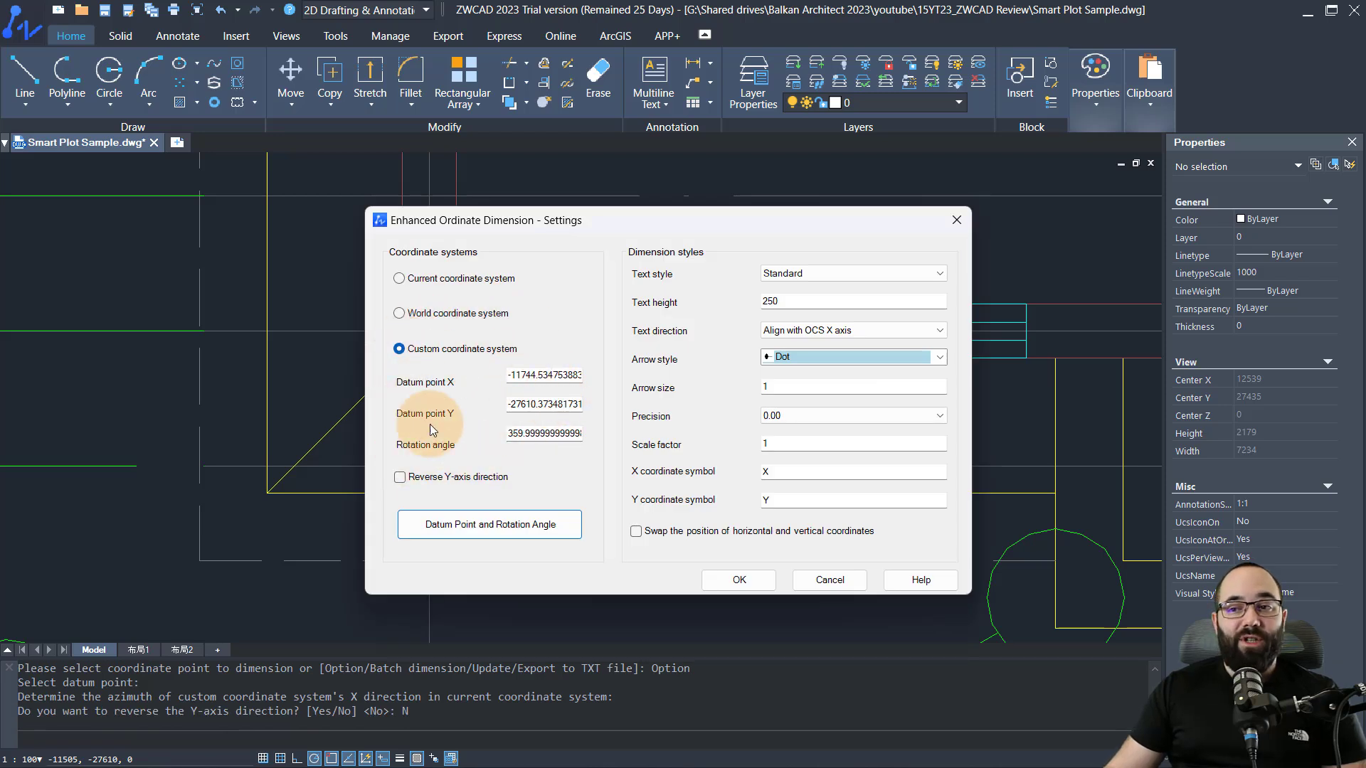
left_click(734, 580)
Update the coordinate dimensions at columns 7/D and 9/A to the custom coordinate system
scroll(397, 519, "down", 5)
middle_click_drag(488, 518, 330, 503)
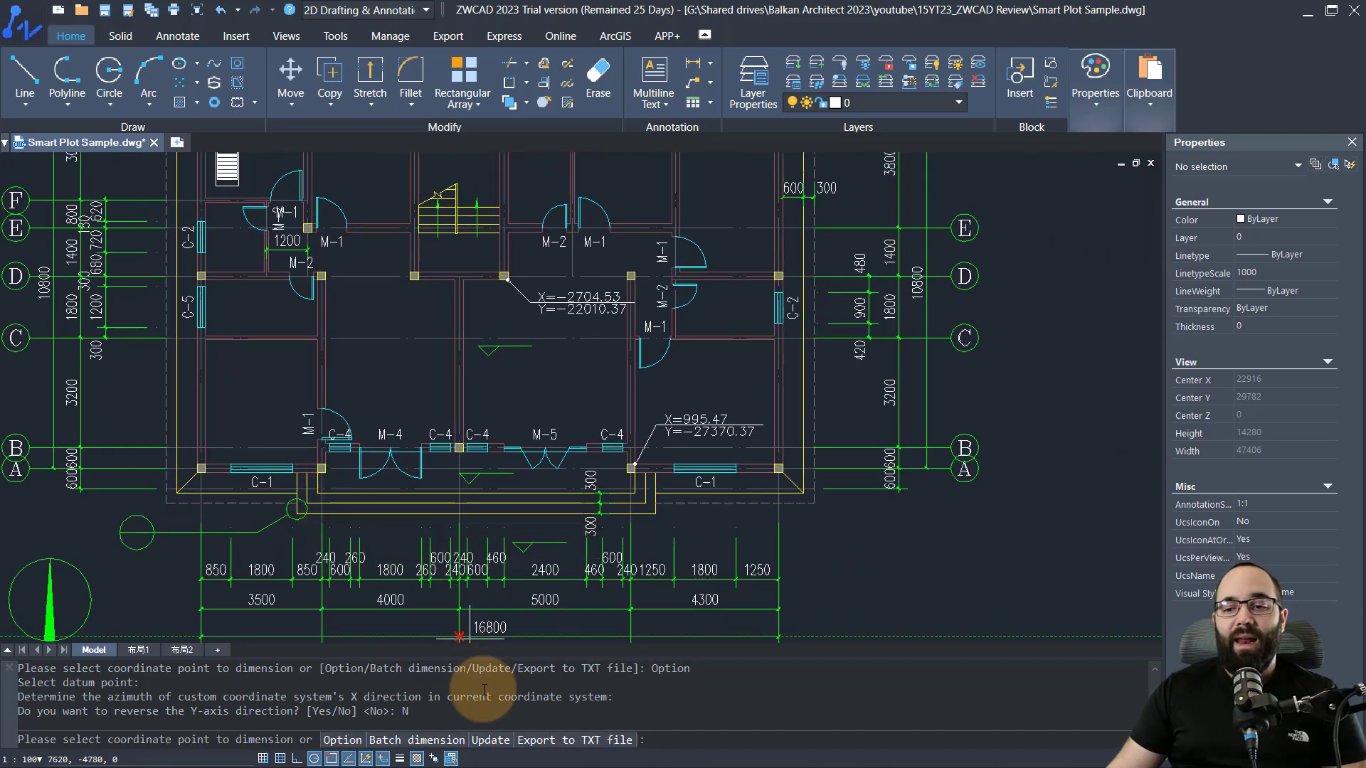
left_click(491, 740)
left_click(550, 297)
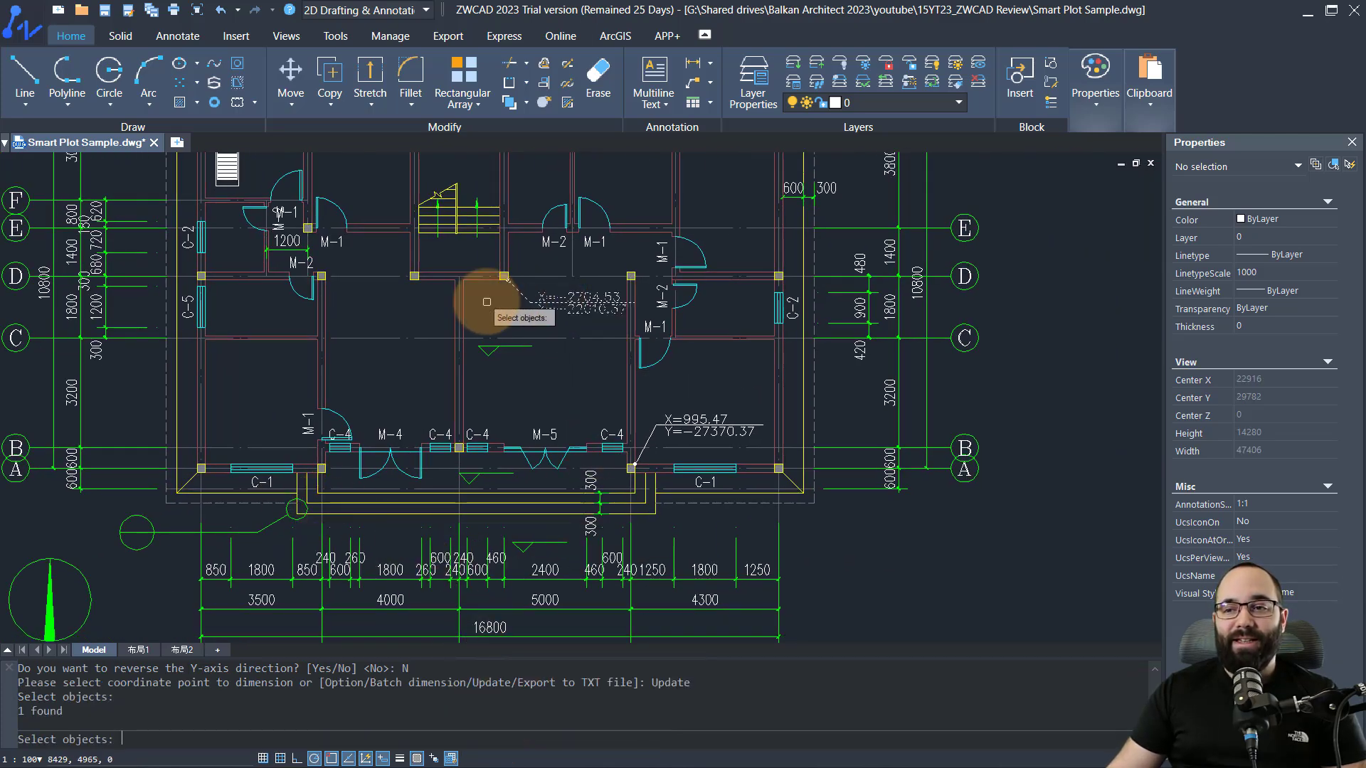
left_click(693, 430)
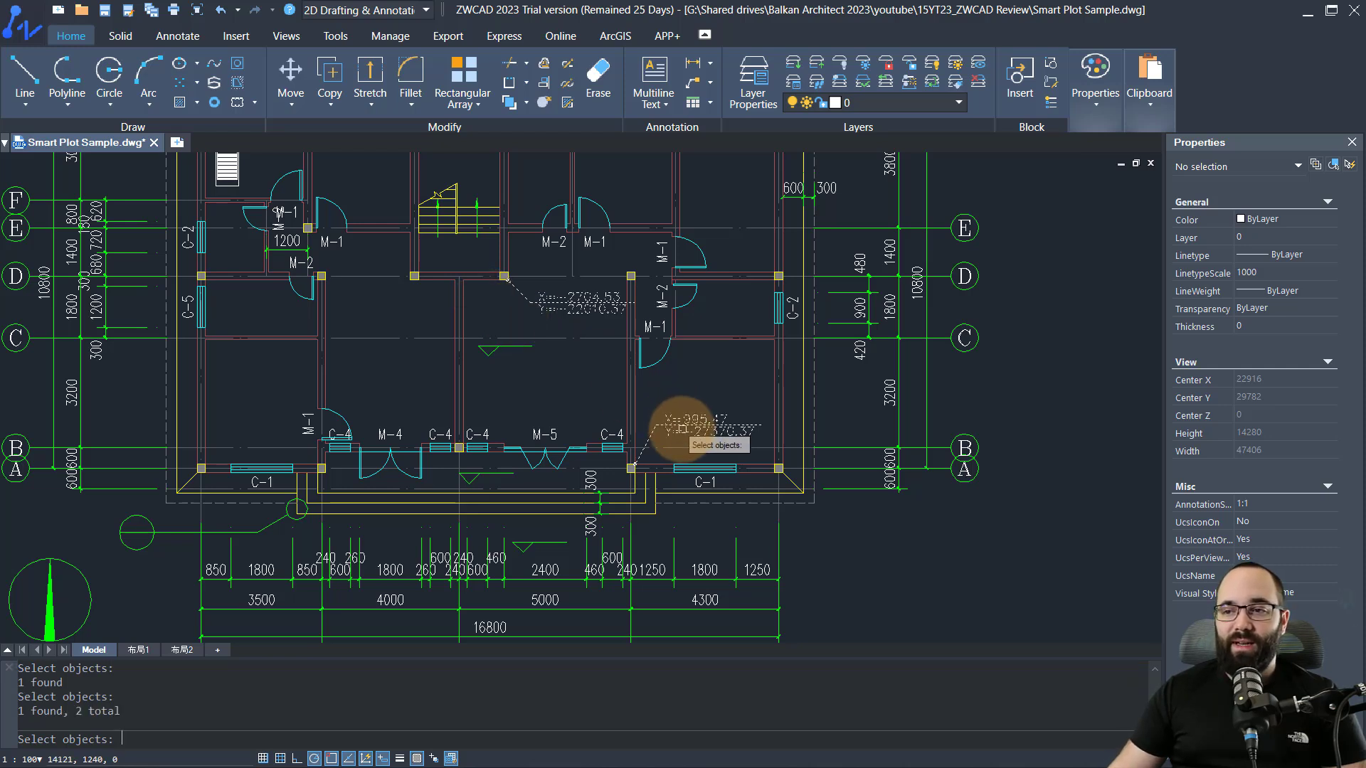
key("Return")
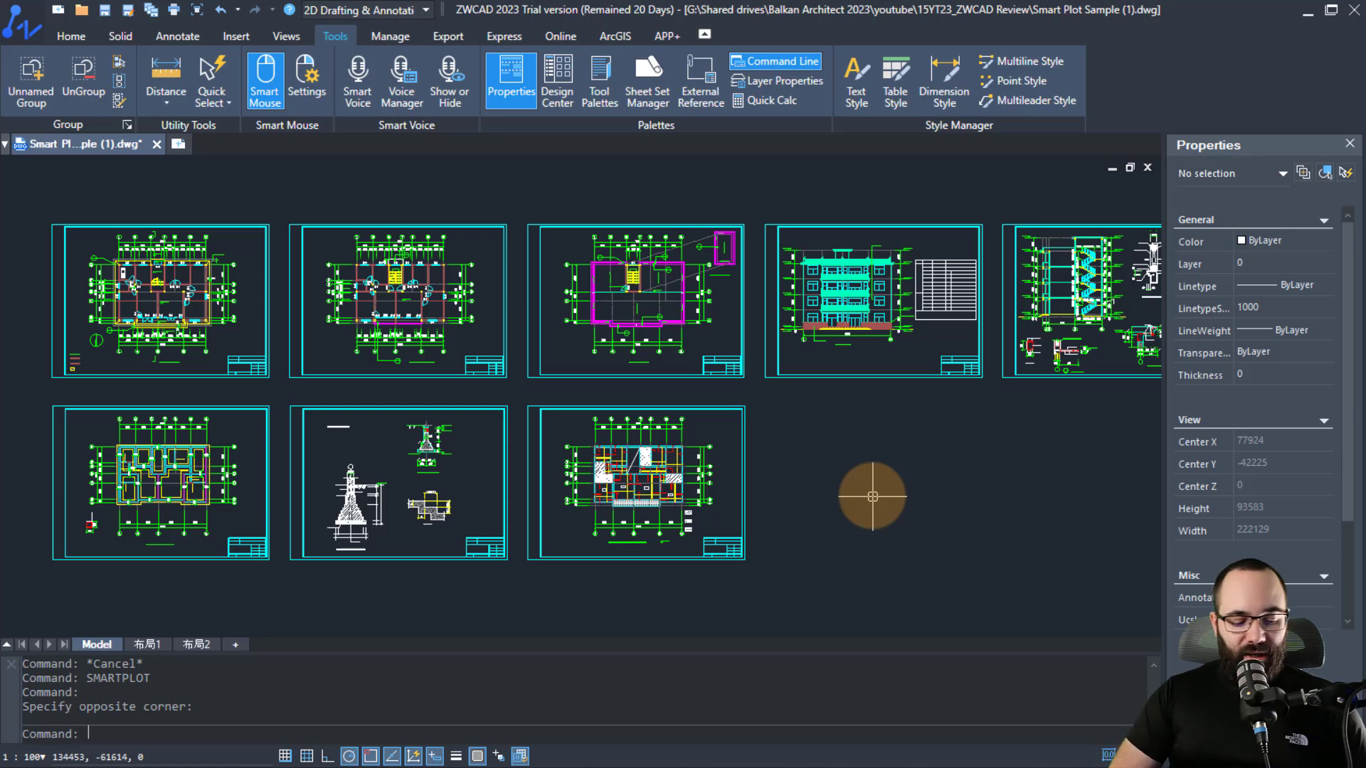
Turn off Smart Mouse with the SMARTMOUSE command
type("smartmouse")
key("Return")
type("p")
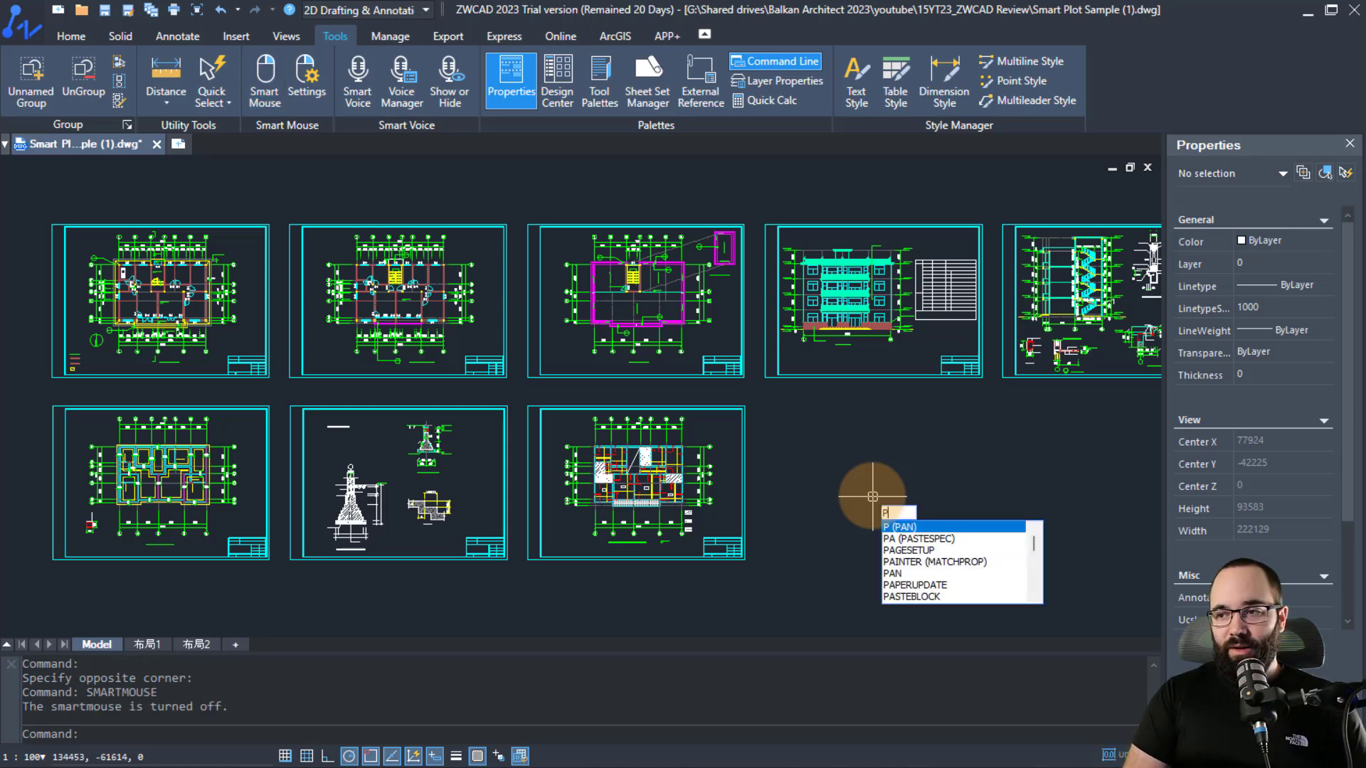
key("Escape")
key("Escape")
key("Escape")
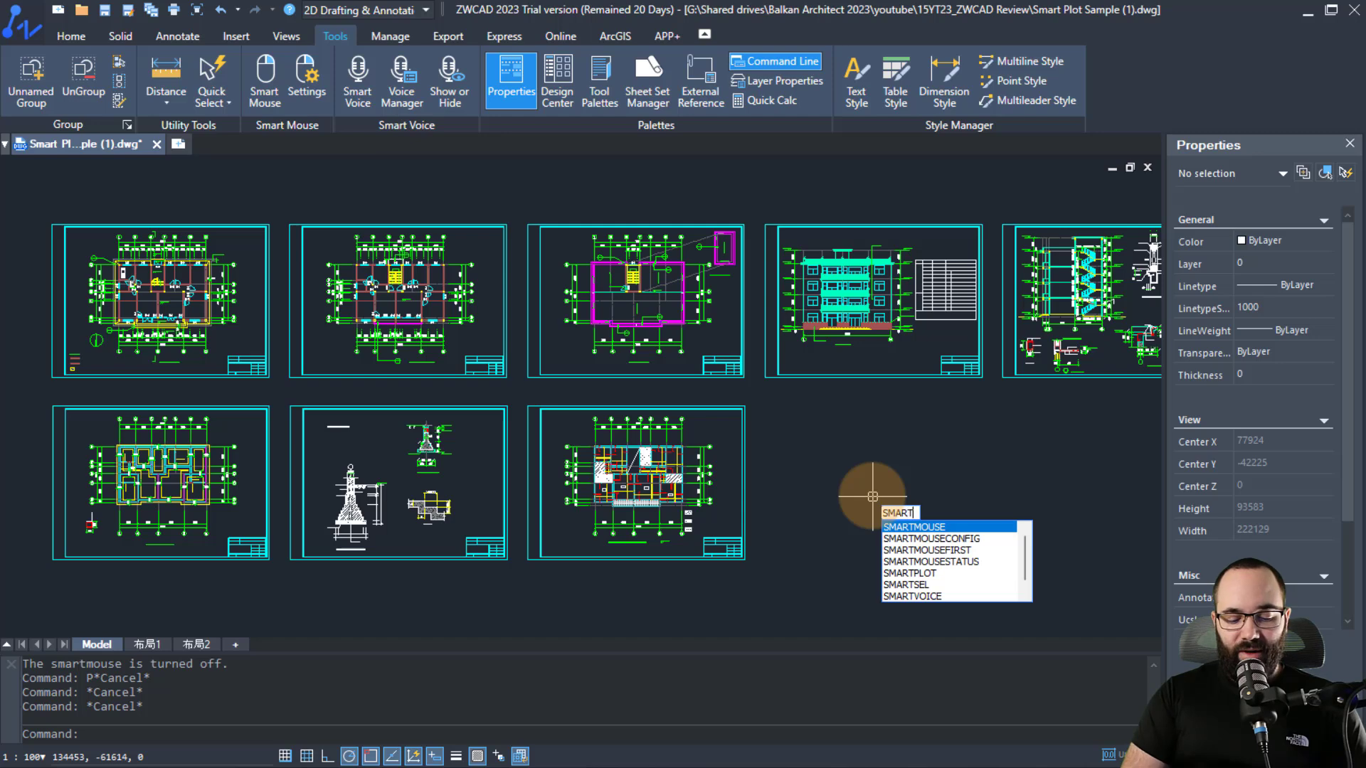
Start SMARTPLOT and set the frame style to Scatter line, where the frame is a closed rectangle surrounded by lines
type("PLOT")
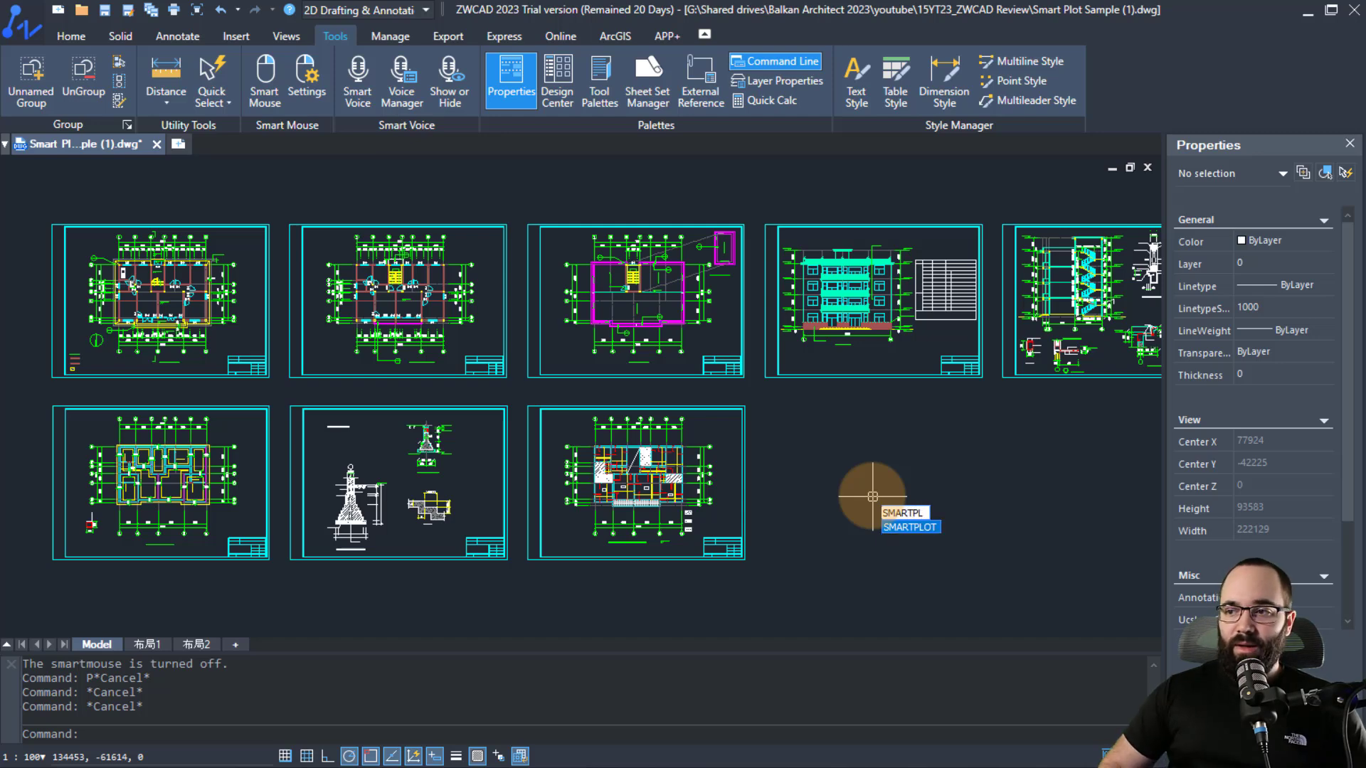
key("Return")
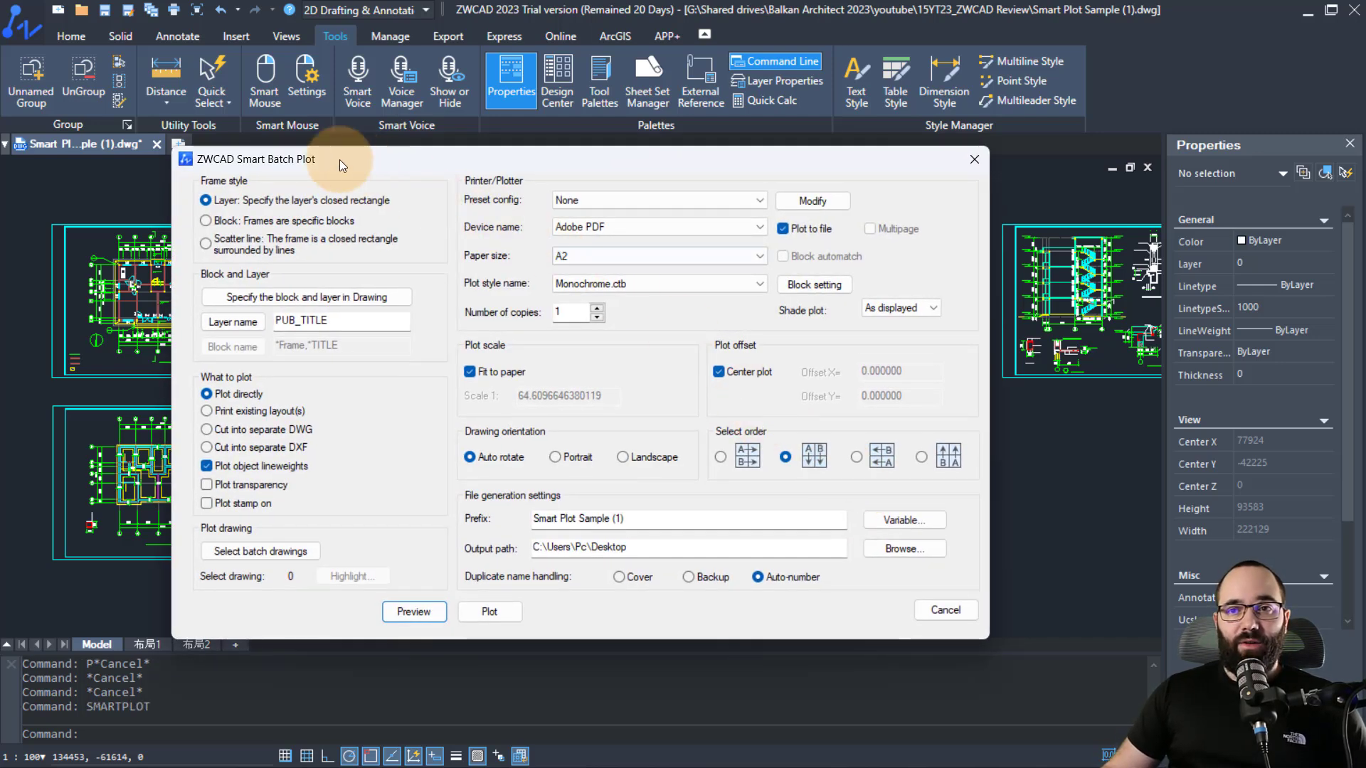
left_click_drag(339, 159, 276, 153)
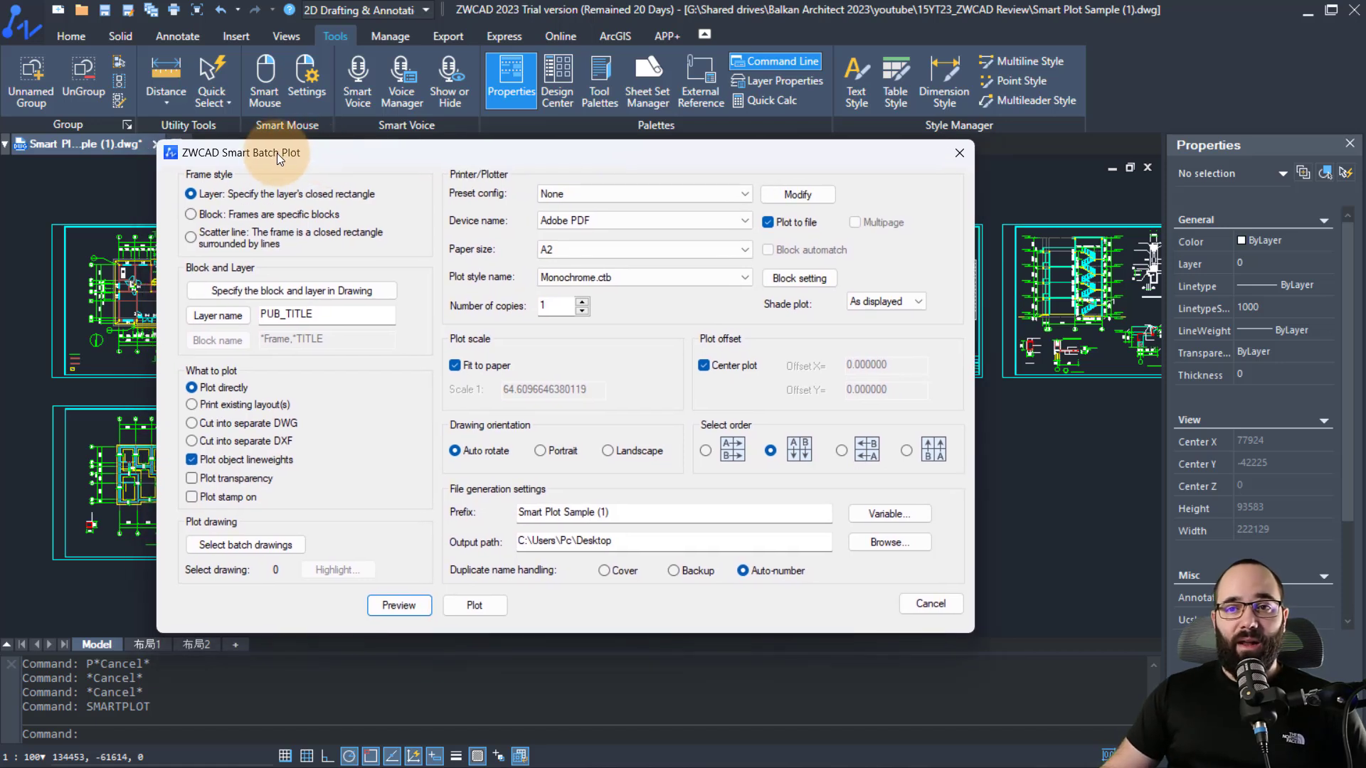
left_click(190, 236)
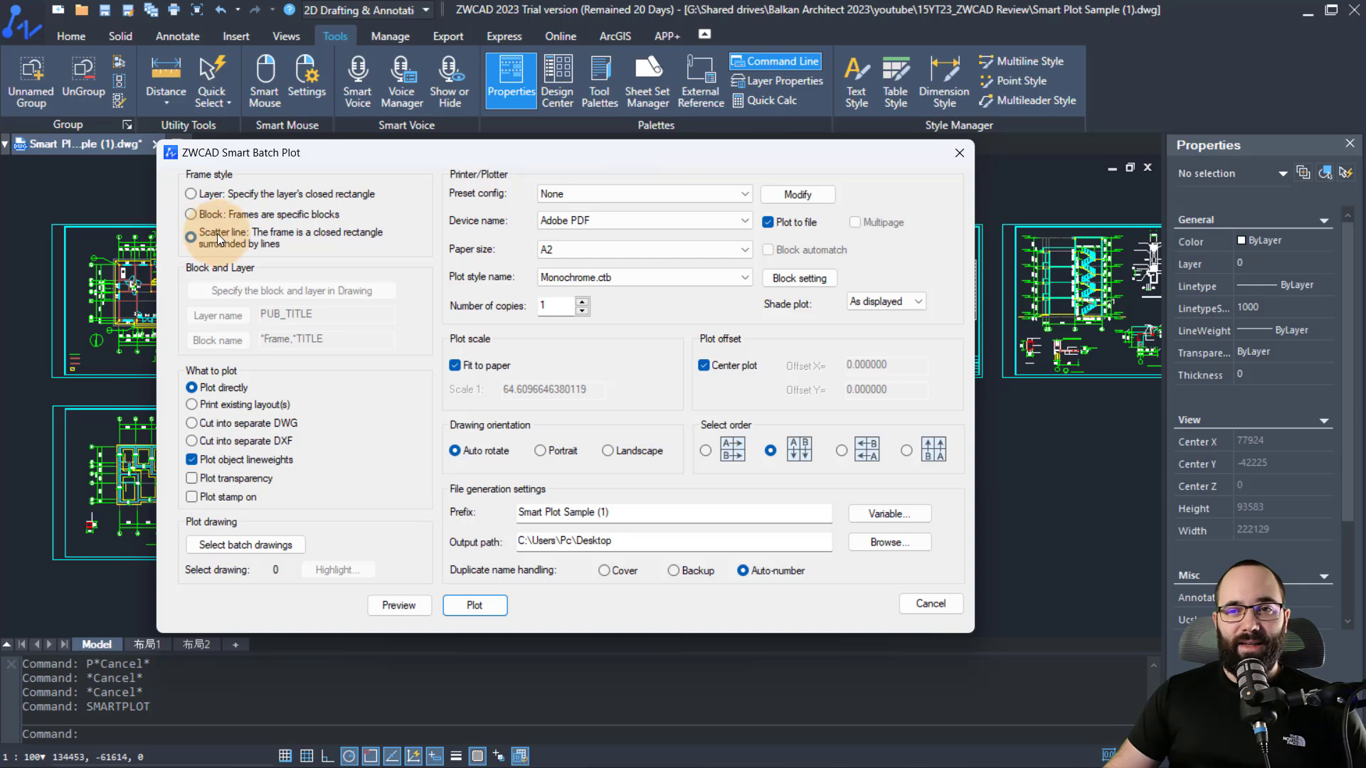
Select all the drawing sheets in both rows of the model as the batch to plot
left_click(262, 545)
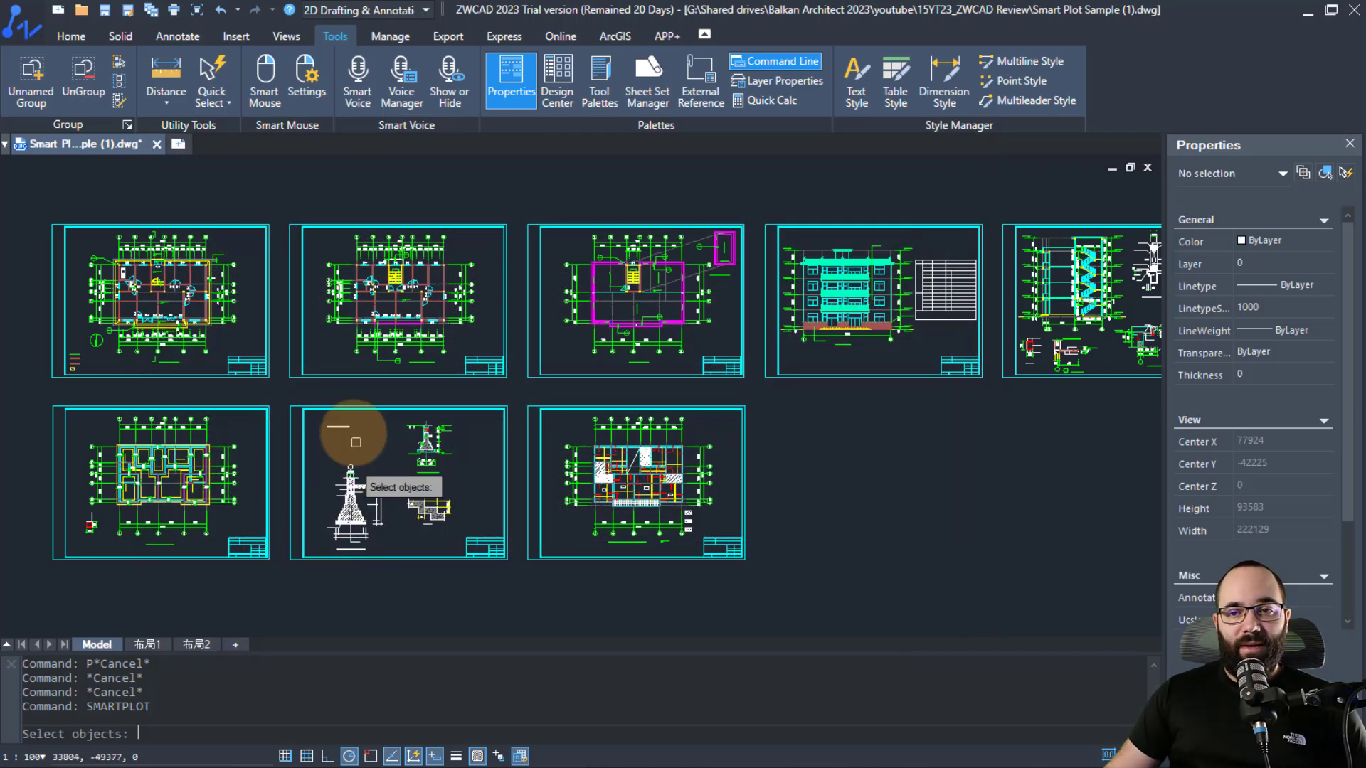
scroll(228, 360, "down", 2)
left_click(103, 252)
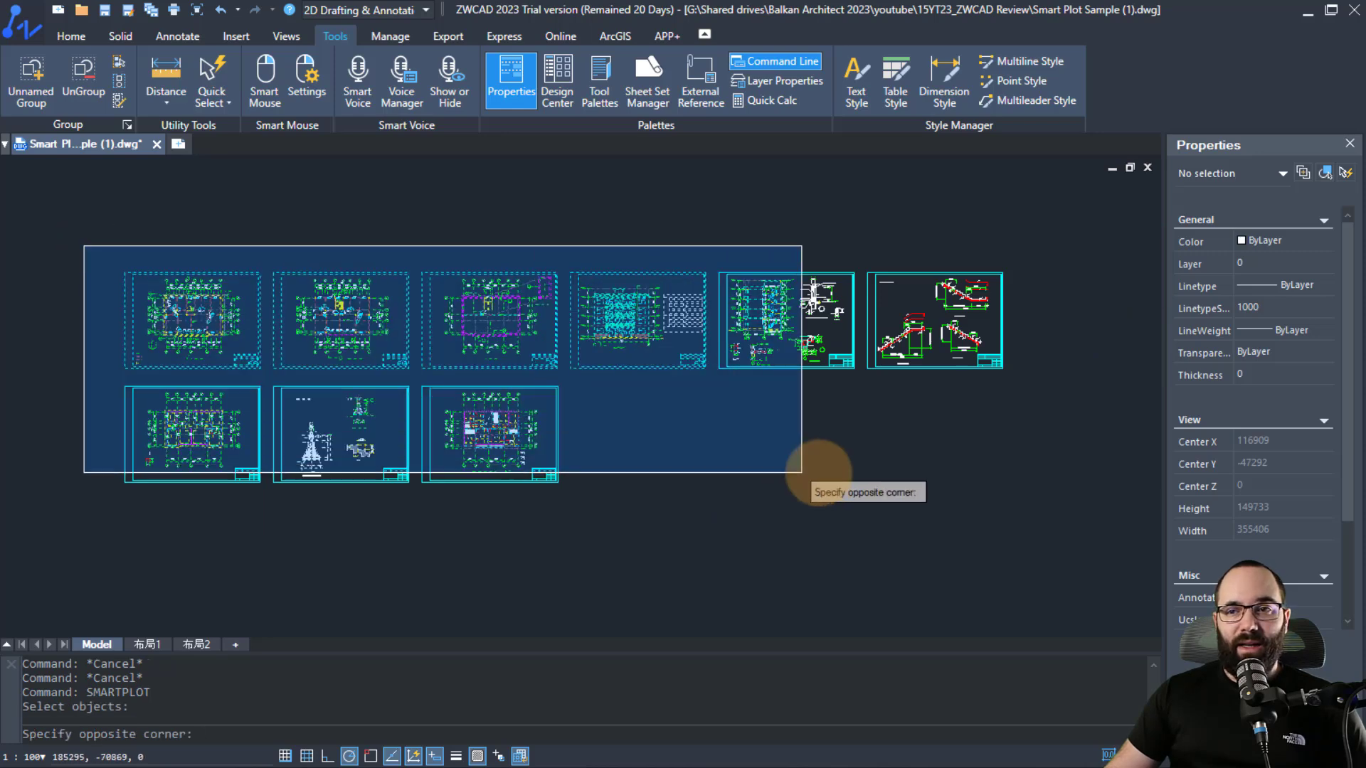
left_click(1051, 515)
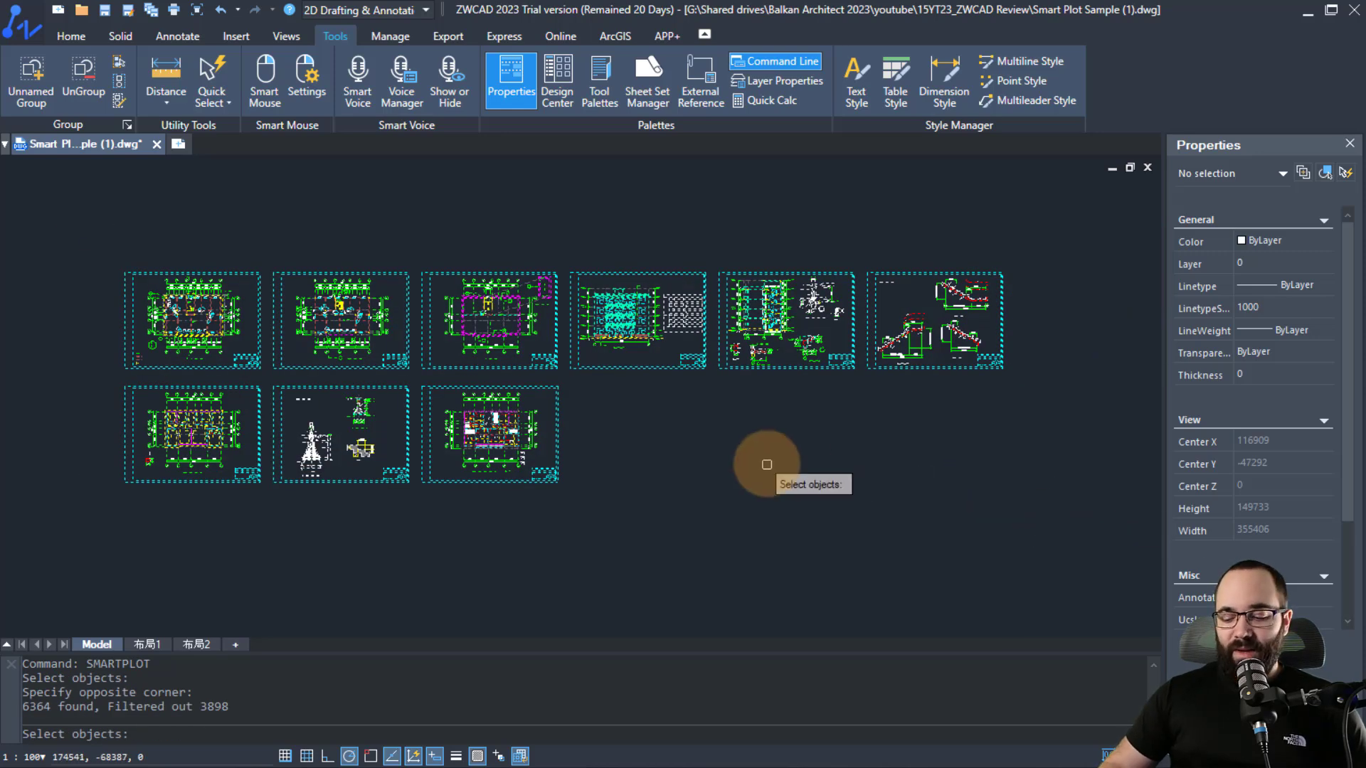
key("Return")
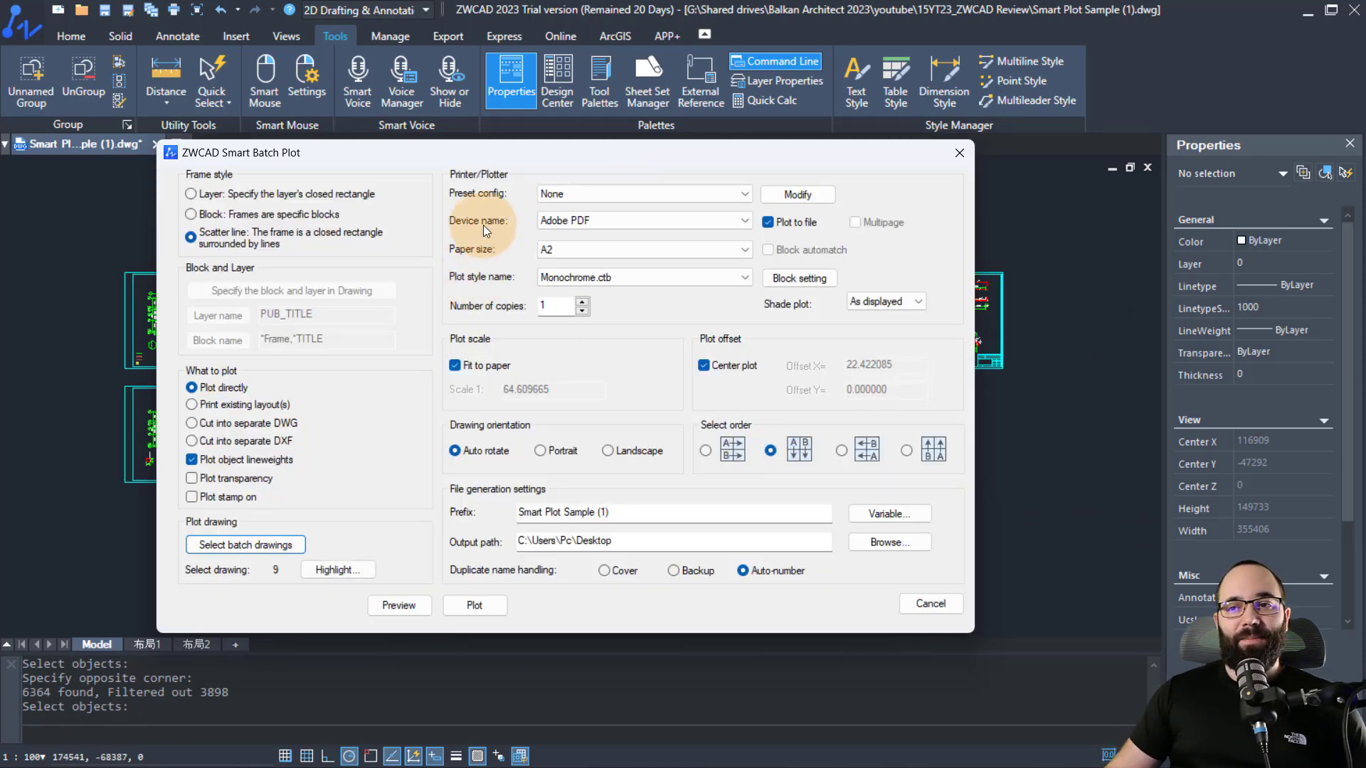
Set the plot device to DWG to PDF.pc5 and highlight the selected sheets to check their plot order
left_click(570, 224)
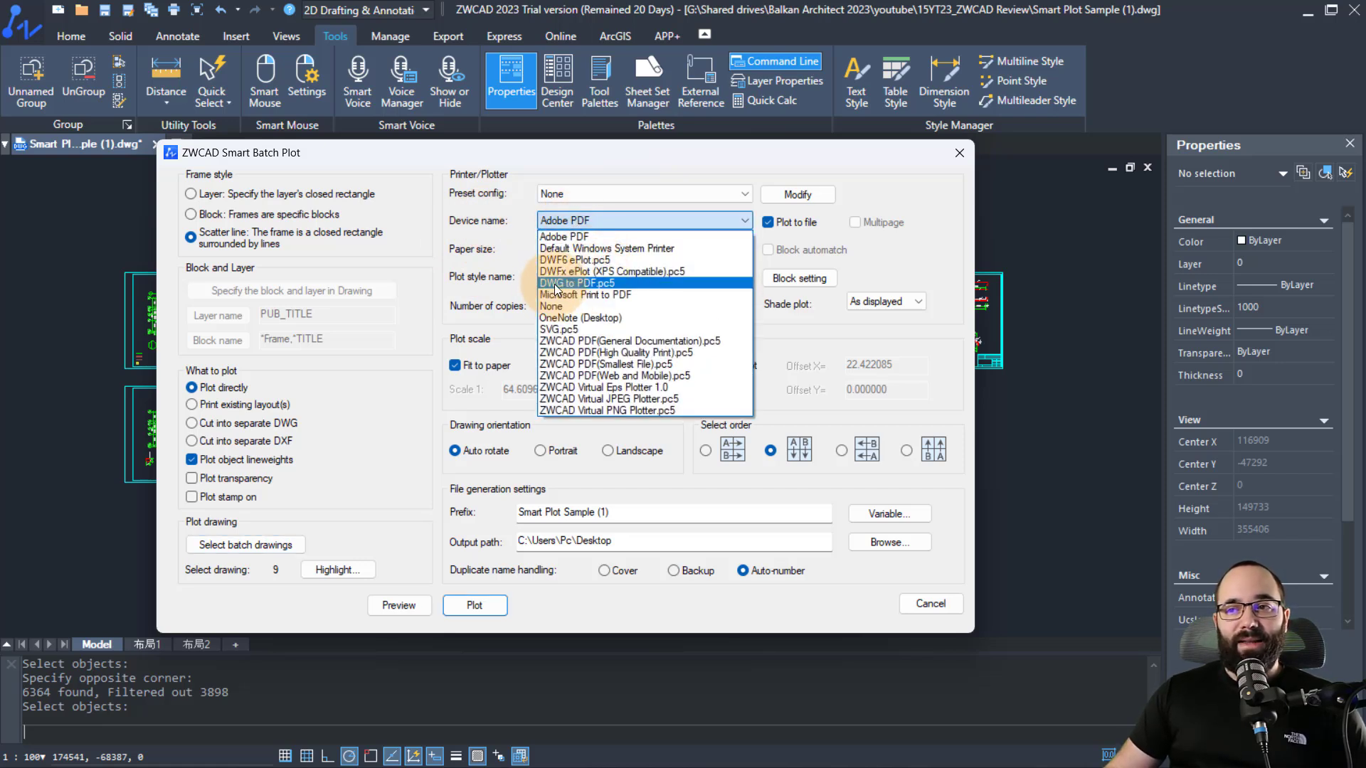
left_click(562, 284)
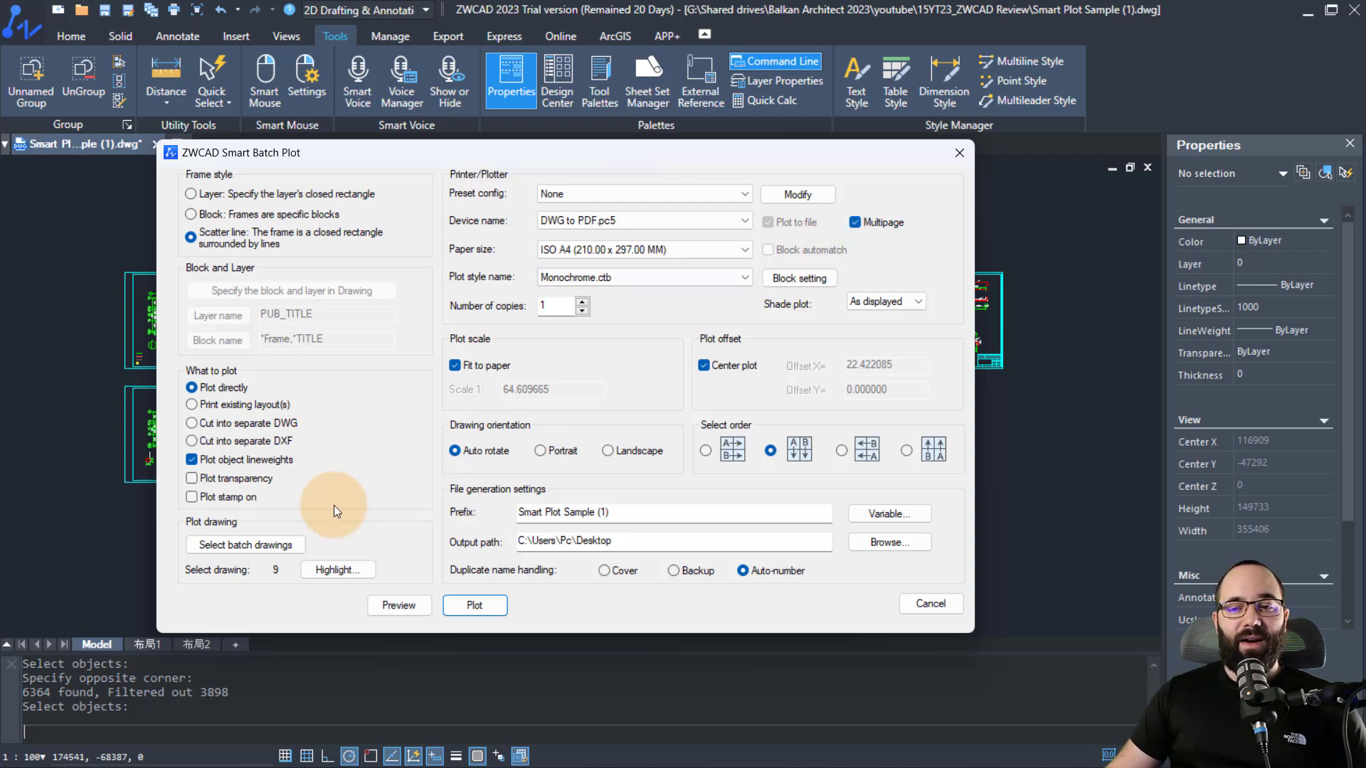
left_click(322, 575)
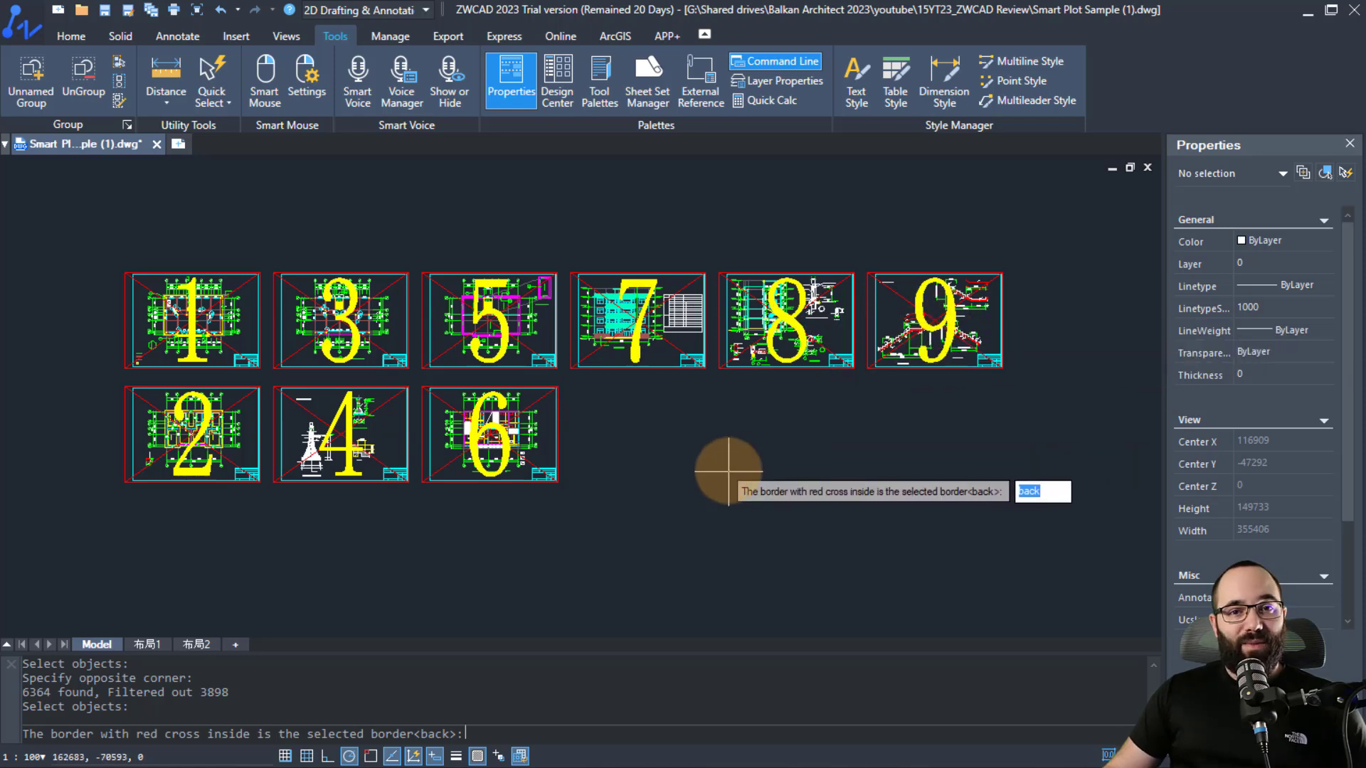
key("Return")
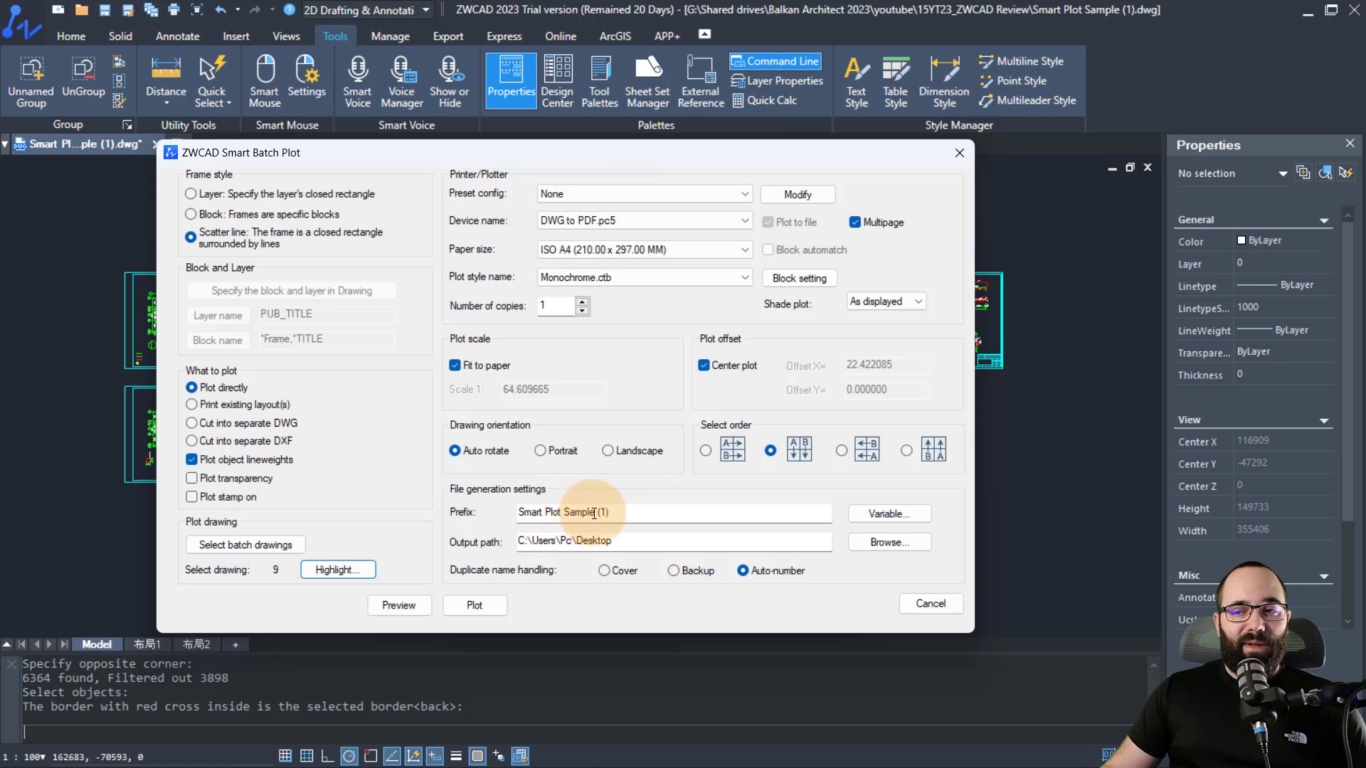
Change the output file prefix to "Smart Plot Sample" and plot the batch
left_click_drag(594, 513, 656, 514)
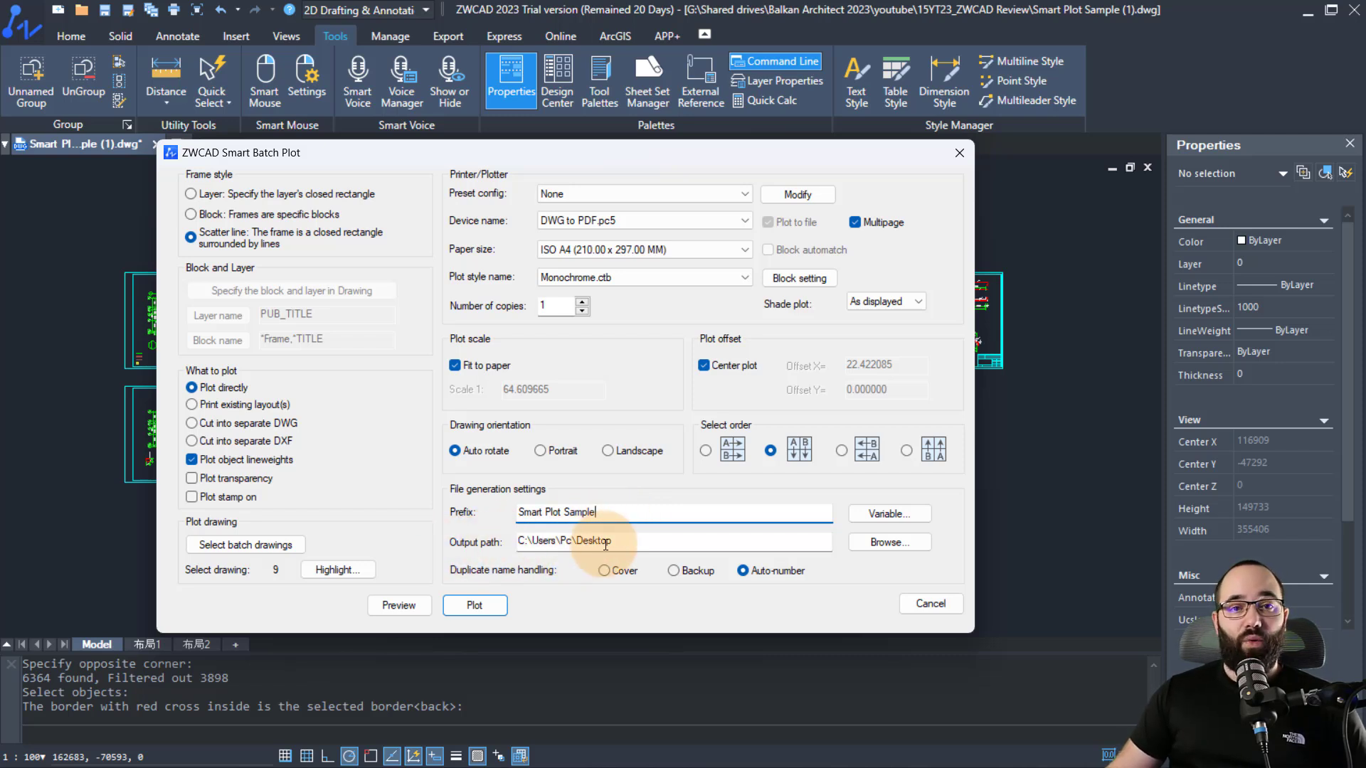
left_click(475, 605)
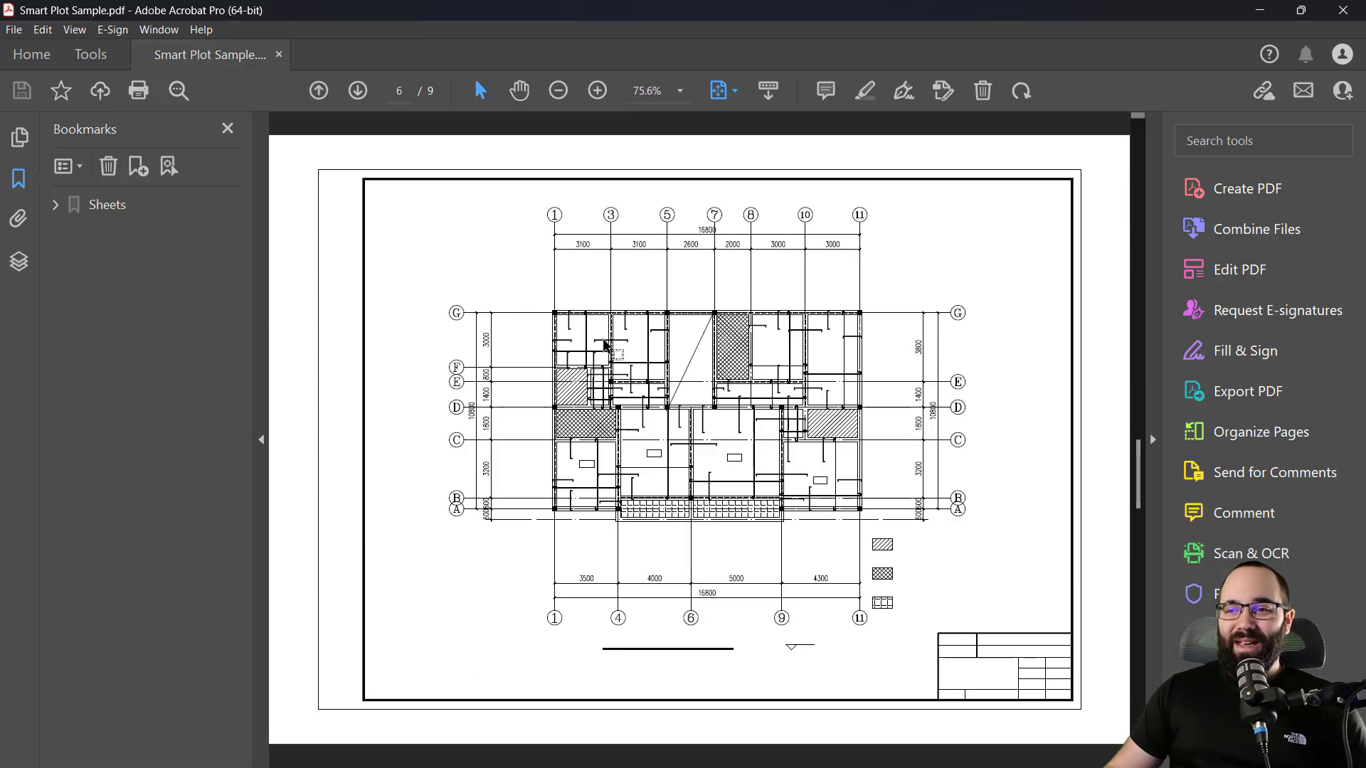
Look through the remaining pages of Smart Plot Sample.pdf in Adobe Acrobat, up to the last sheet
scroll(629, 360, "down", 2)
scroll(629, 360, "down", 2)
scroll(629, 360, "up", 2)
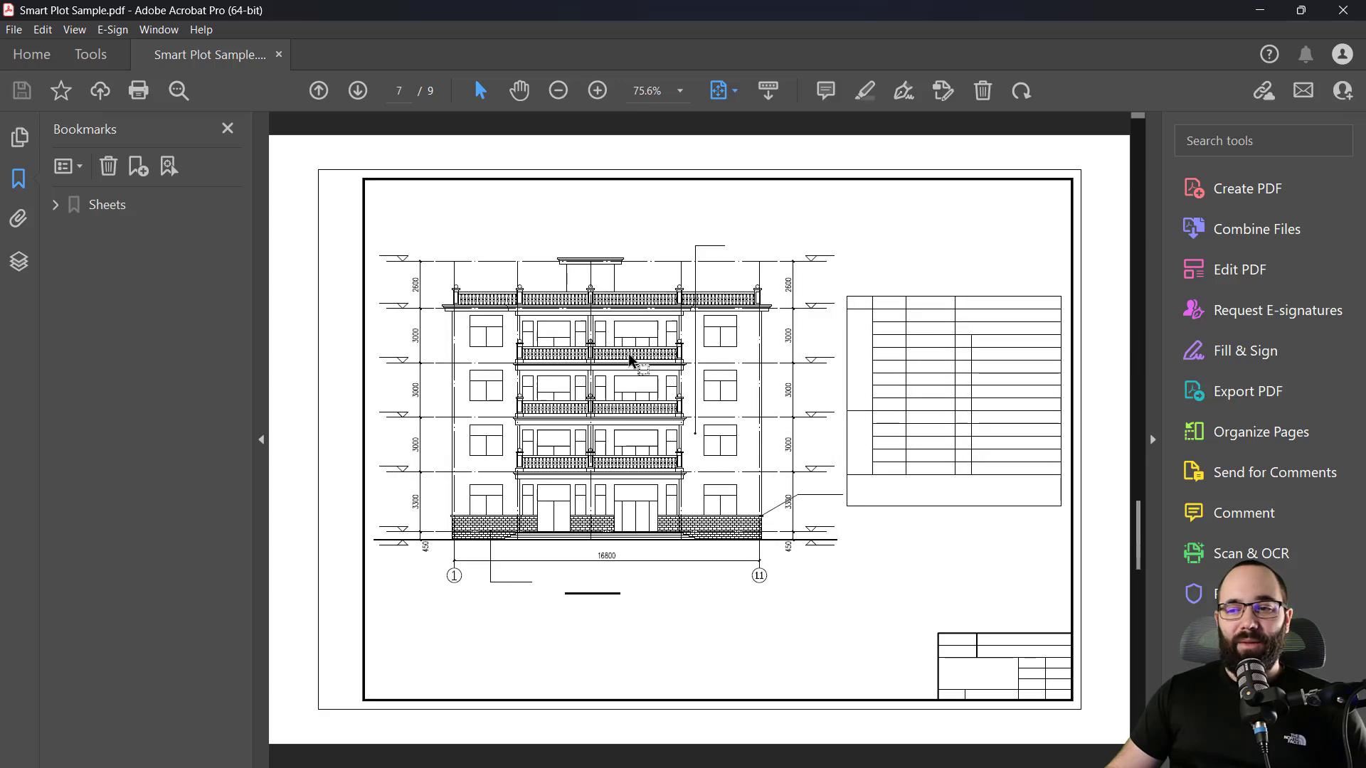
scroll(629, 360, "down", 4)
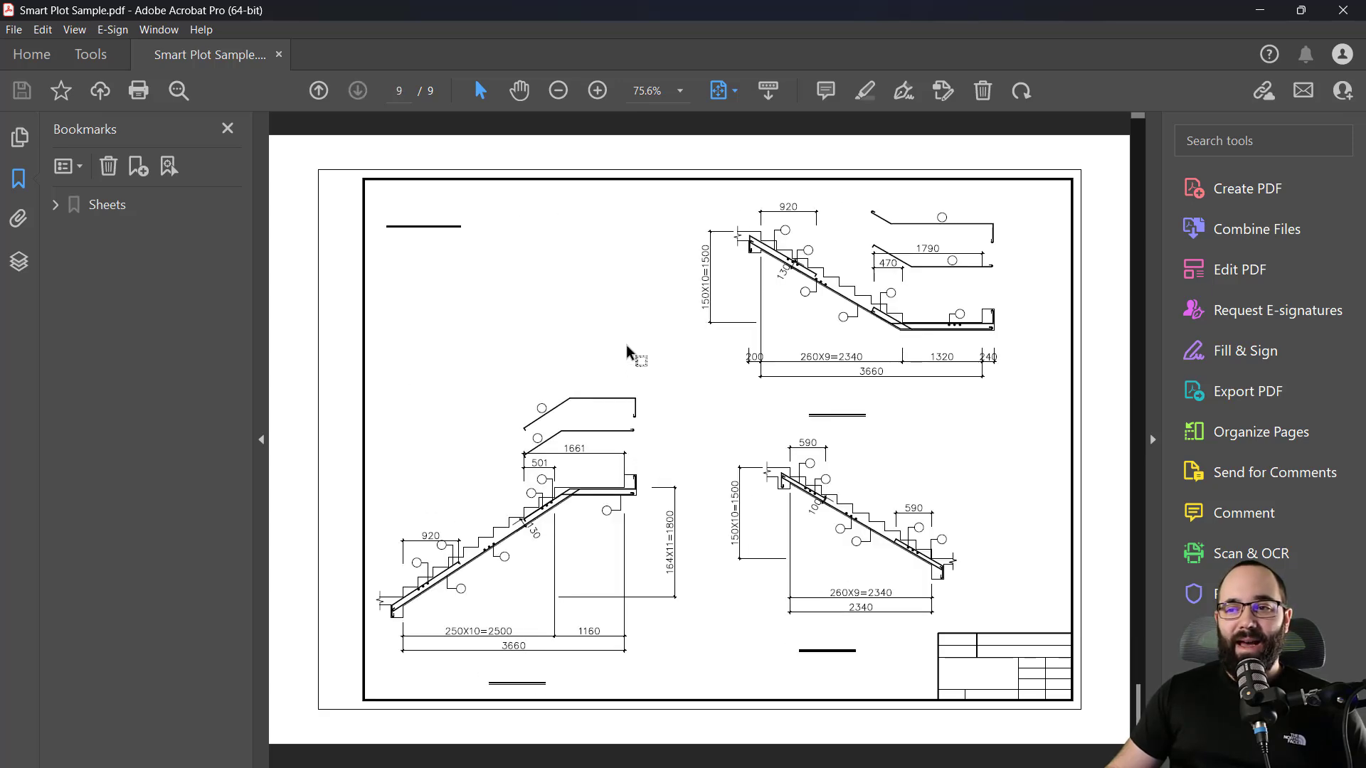